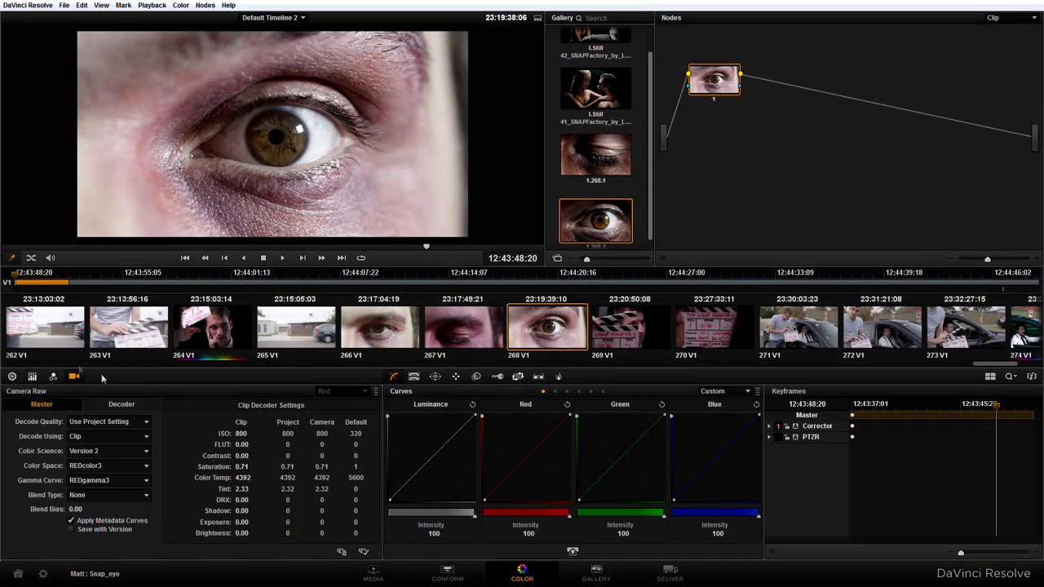
Show the color wheels on the Color page and review the folder options of the Media page's library
{"action": "left_click", "coordinate": [12, 376]}
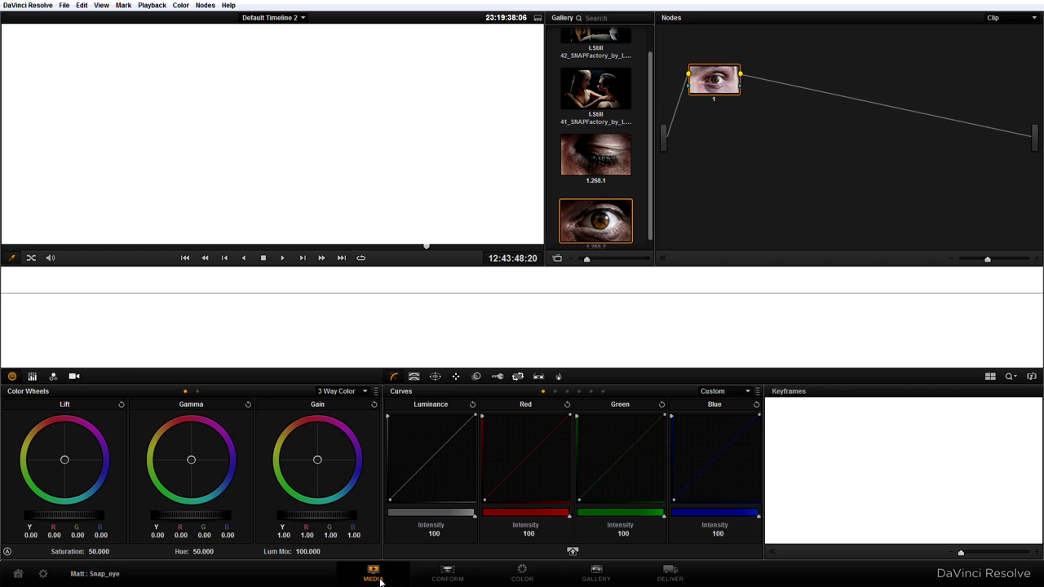
{"action": "left_click", "coordinate": [372, 575]}
{"action": "right_click", "coordinate": [107, 204]}
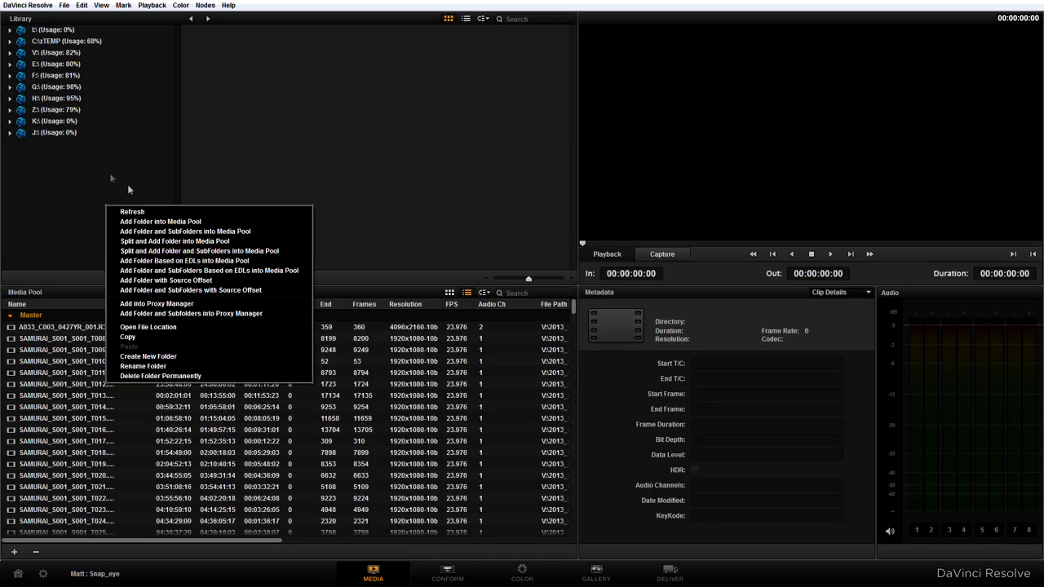
{"action": "left_click", "coordinate": [67, 230]}
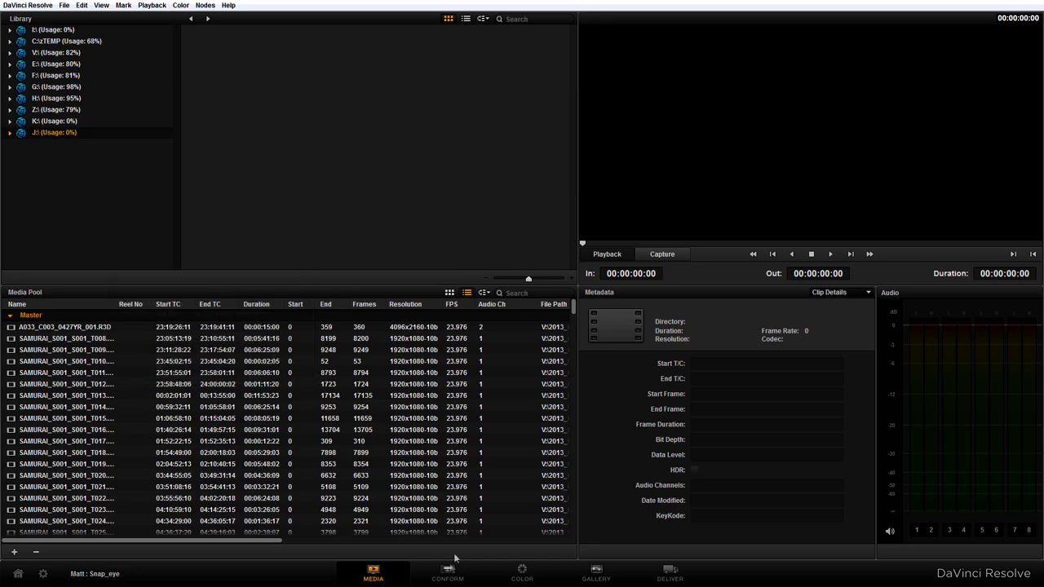
Look through the Color, Gallery, Deliver, Media and Conform pages of the project
{"action": "left_click", "coordinate": [522, 575]}
{"action": "left_click", "coordinate": [596, 583]}
{"action": "left_click", "coordinate": [667, 581]}
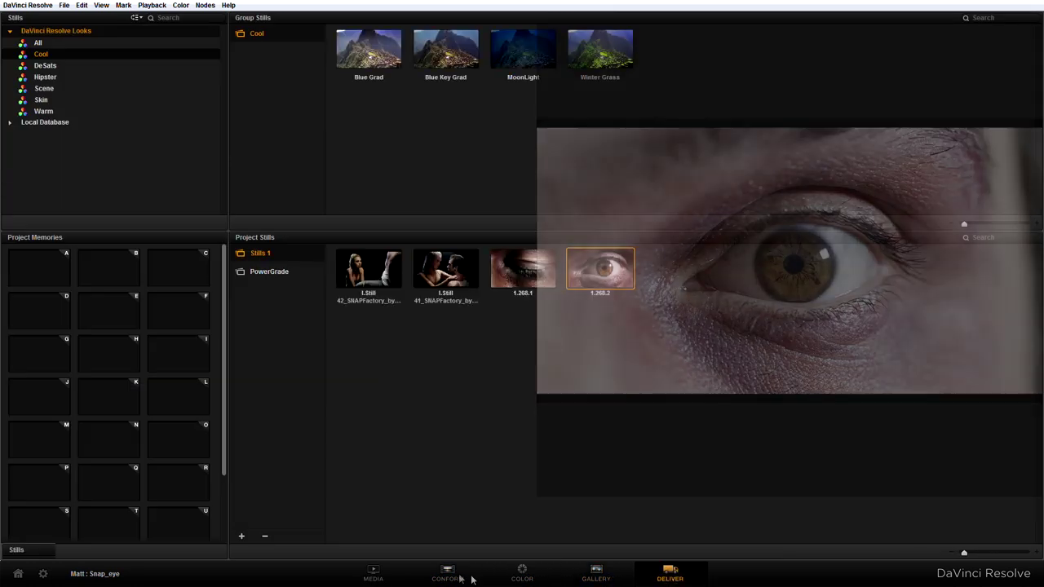
{"action": "left_click", "coordinate": [375, 576]}
{"action": "left_click", "coordinate": [447, 575]}
{"action": "left_click", "coordinate": [522, 575]}
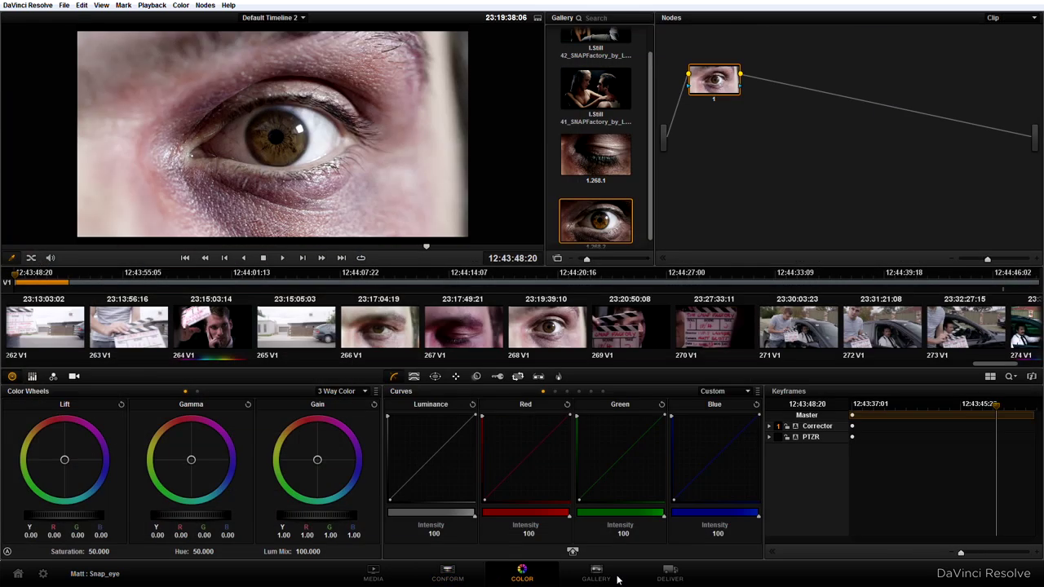
{"action": "left_click", "coordinate": [596, 575]}
{"action": "left_click", "coordinate": [669, 575]}
Preview the SAMURAI_S001_S001_T012.MOV clip on the Media page and scrub it to about 23:59:35:06
{"action": "left_click", "coordinate": [388, 581]}
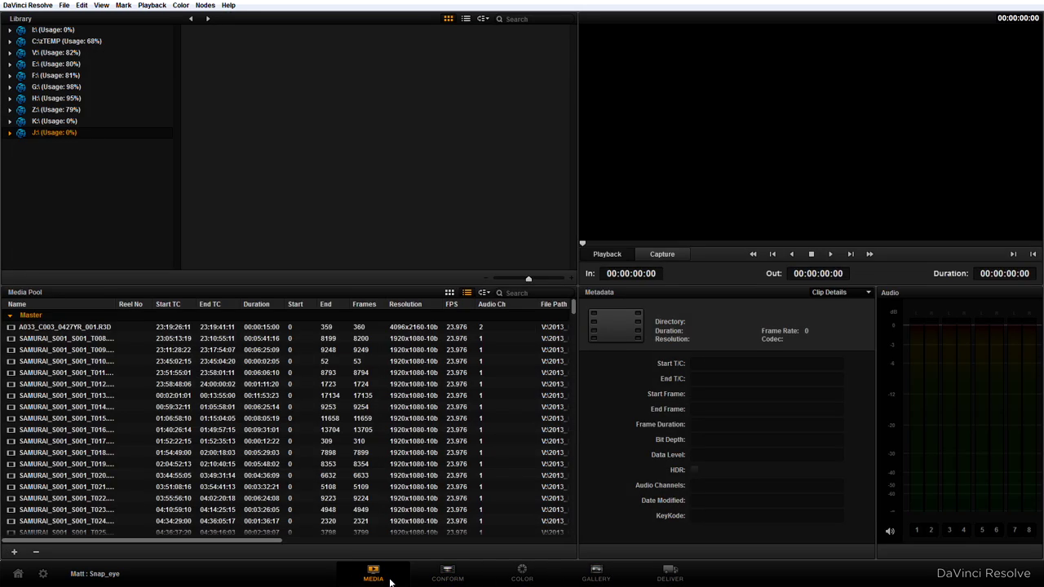
{"action": "left_click", "coordinate": [54, 385]}
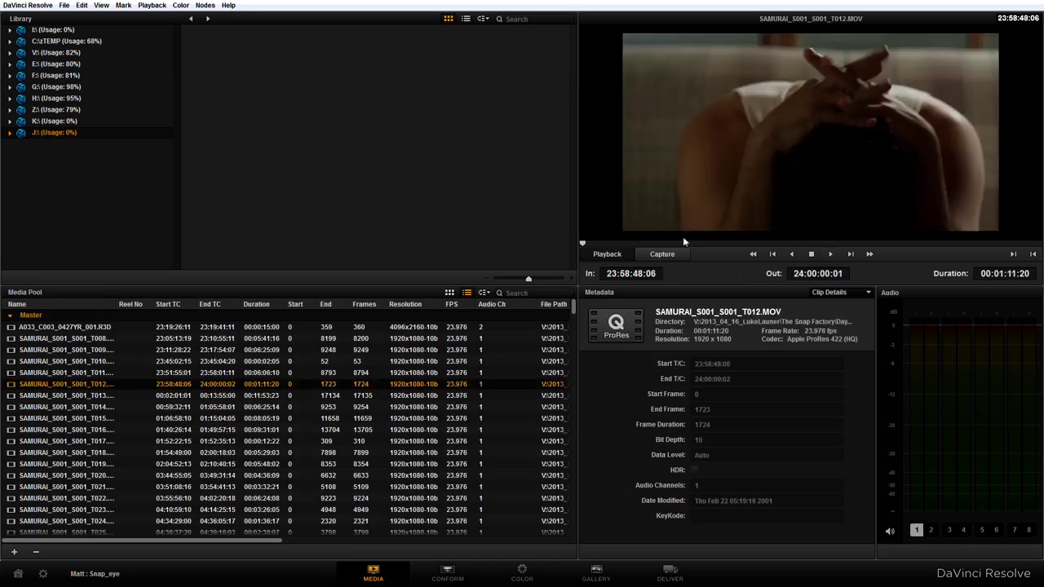
{"action": "left_click_drag", "start_coordinate": [677, 243], "coordinate": [881, 244]}
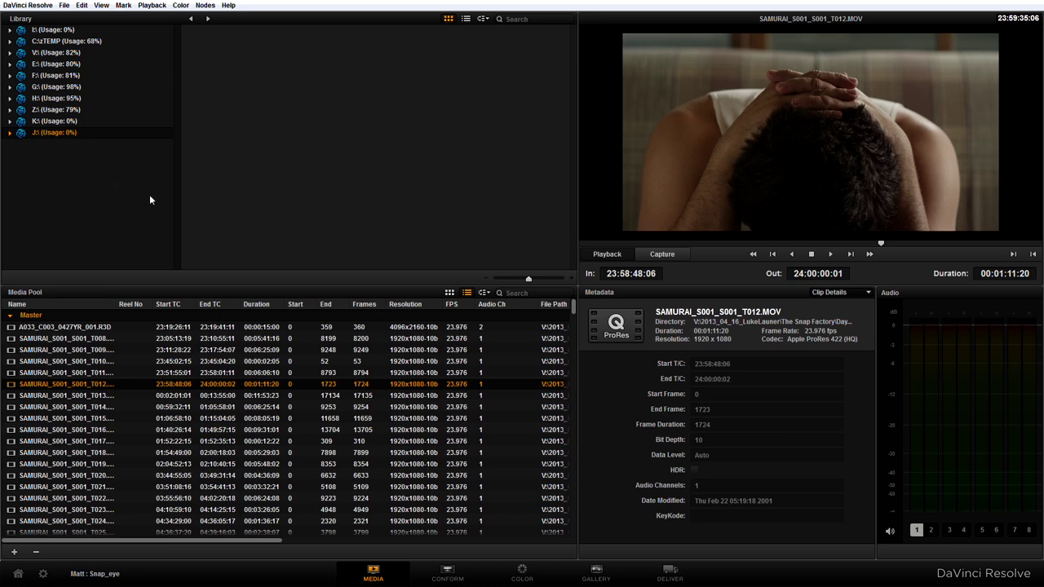
Review the scratch disks in the Media Storage preferences and the drives available to add, leaving the preferences unsaved
{"action": "left_click", "coordinate": [28, 5]}
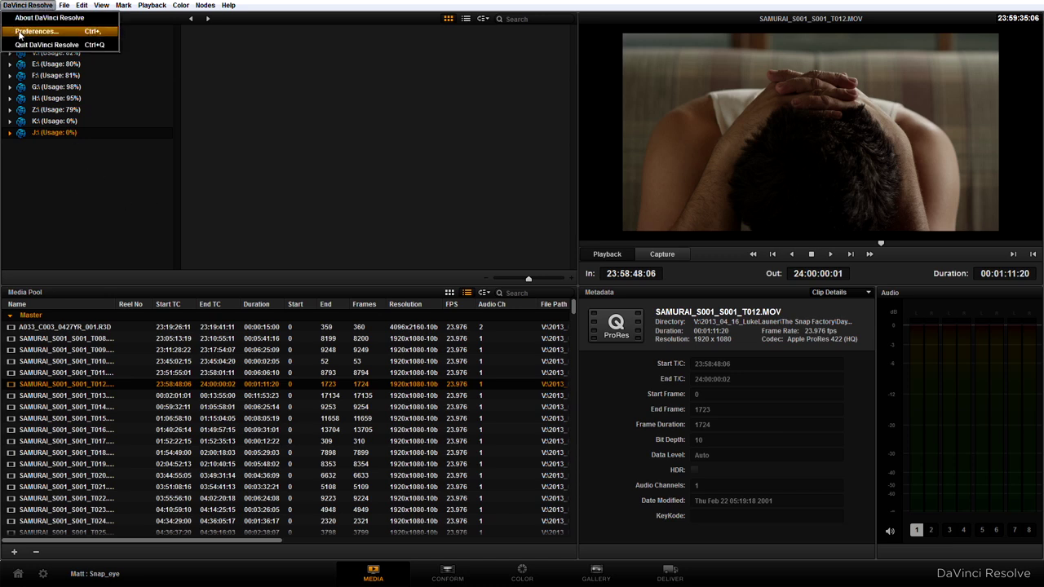
{"action": "left_click", "coordinate": [33, 26]}
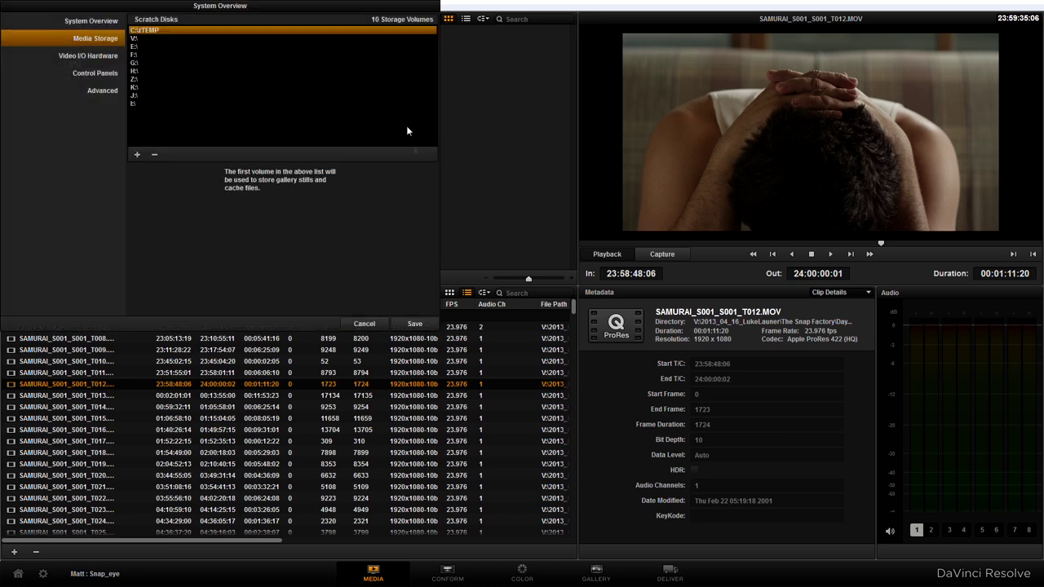
{"action": "left_click", "coordinate": [137, 154]}
{"action": "left_click", "coordinate": [391, 204]}
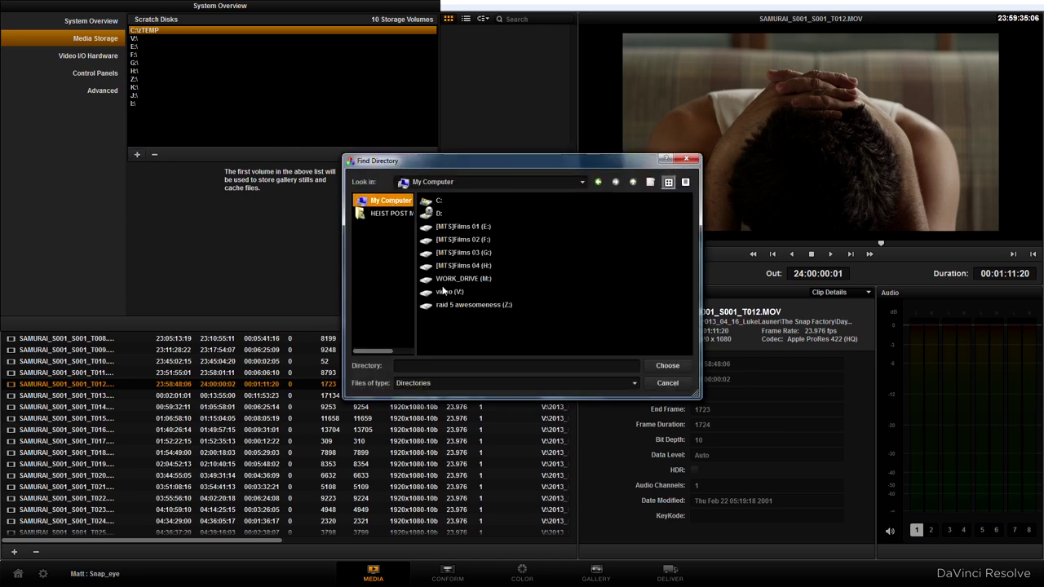
{"action": "left_click", "coordinate": [667, 384]}
{"action": "left_click", "coordinate": [376, 323]}
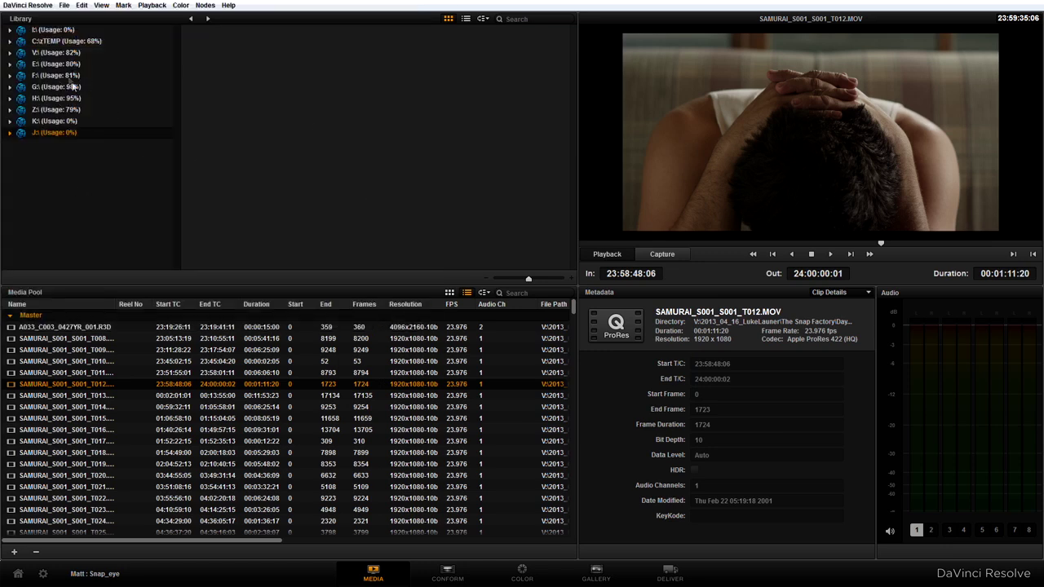
Open the Master Timeline on the Conform page and select its A033_C003_0427YR clip
{"action": "left_click", "coordinate": [446, 575]}
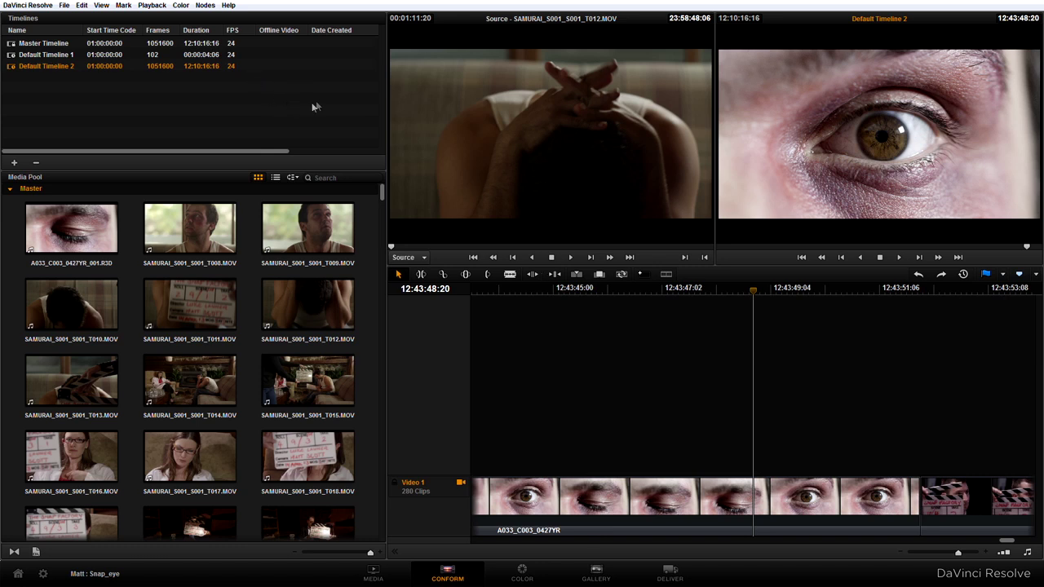
{"action": "right_click", "coordinate": [50, 93]}
{"action": "left_click", "coordinate": [37, 47]}
{"action": "double_click", "coordinate": [38, 45]}
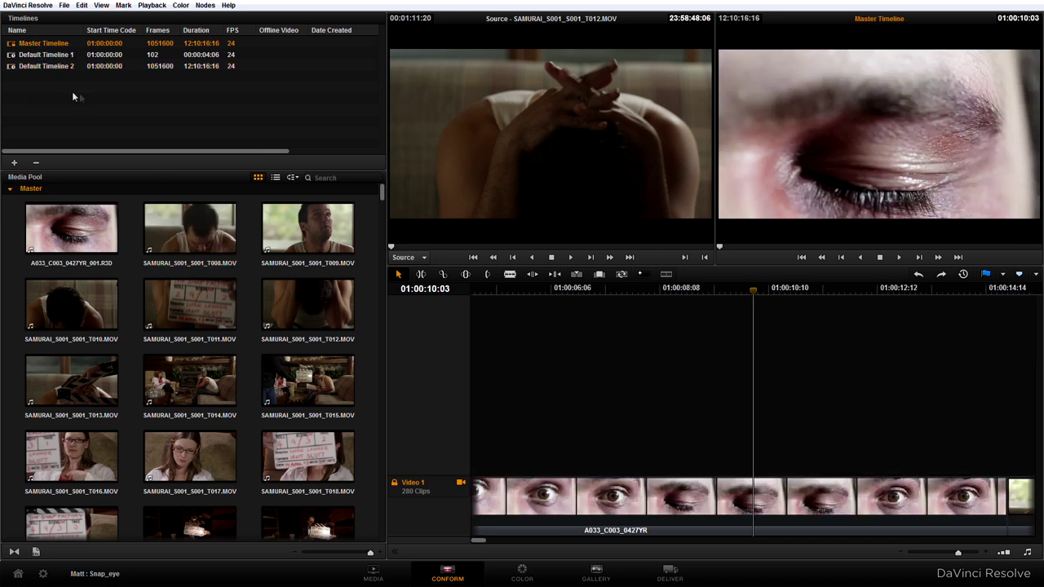
{"action": "left_click", "coordinate": [622, 511]}
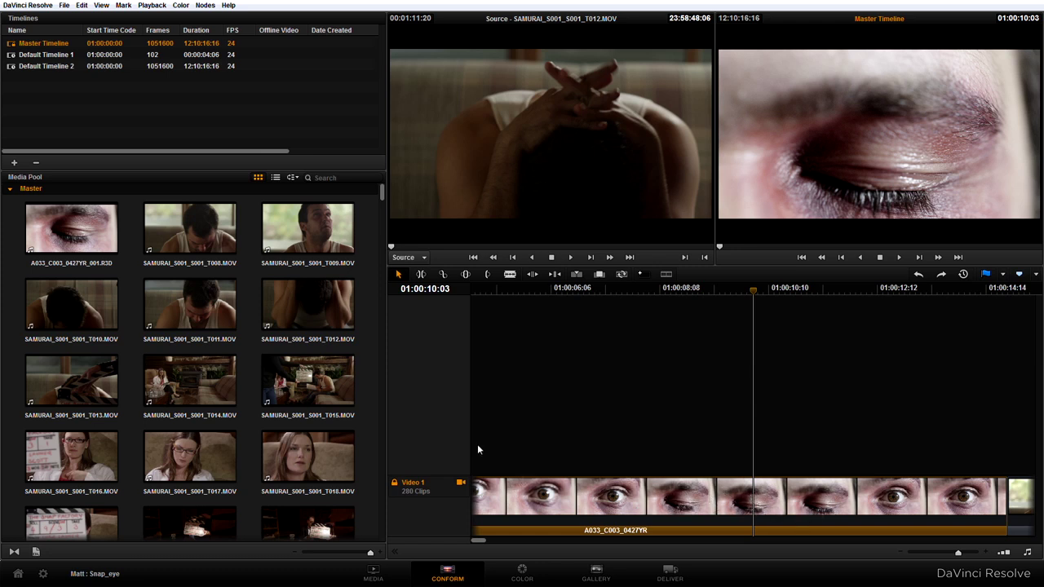
Create a new timeline named MAD SHIT WODDUP from the media pool clips, starting at 01:00:00:00
{"action": "right_click", "coordinate": [80, 99]}
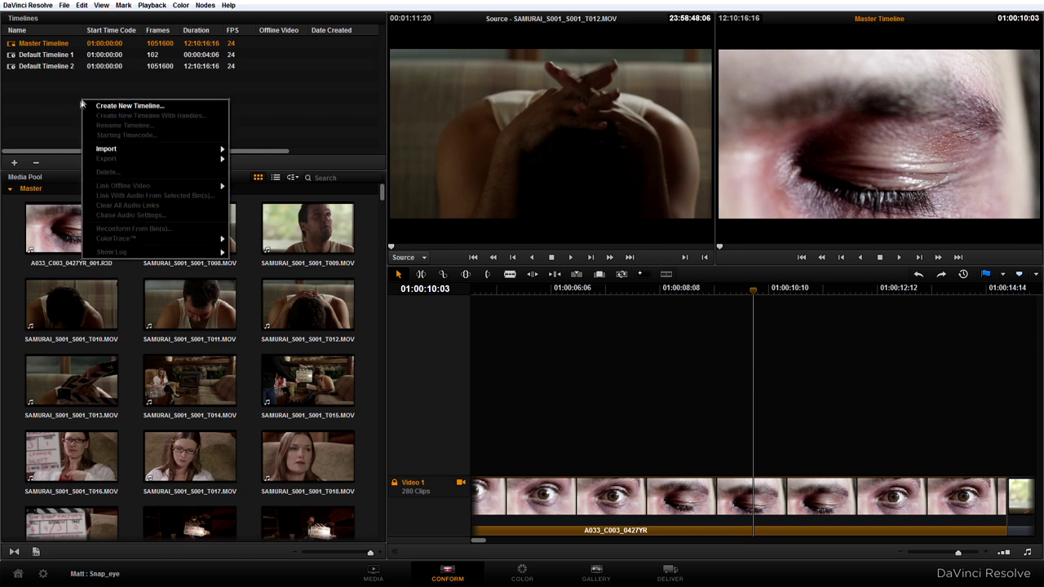
{"action": "left_click", "coordinate": [125, 104]}
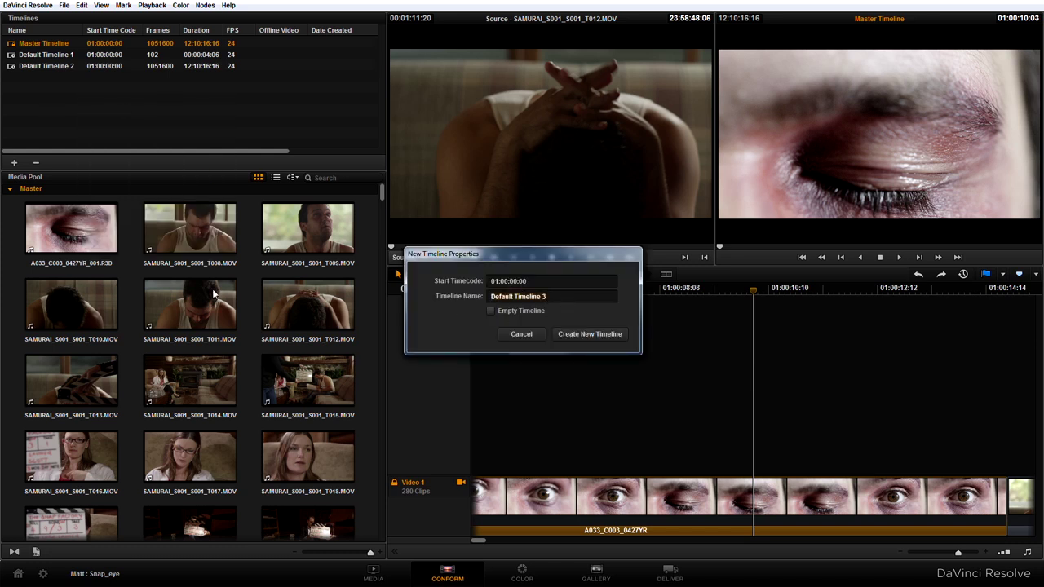
{"action": "type", "text": "MAD SHIT WODDUP"}
{"action": "left_click", "coordinate": [592, 335]}
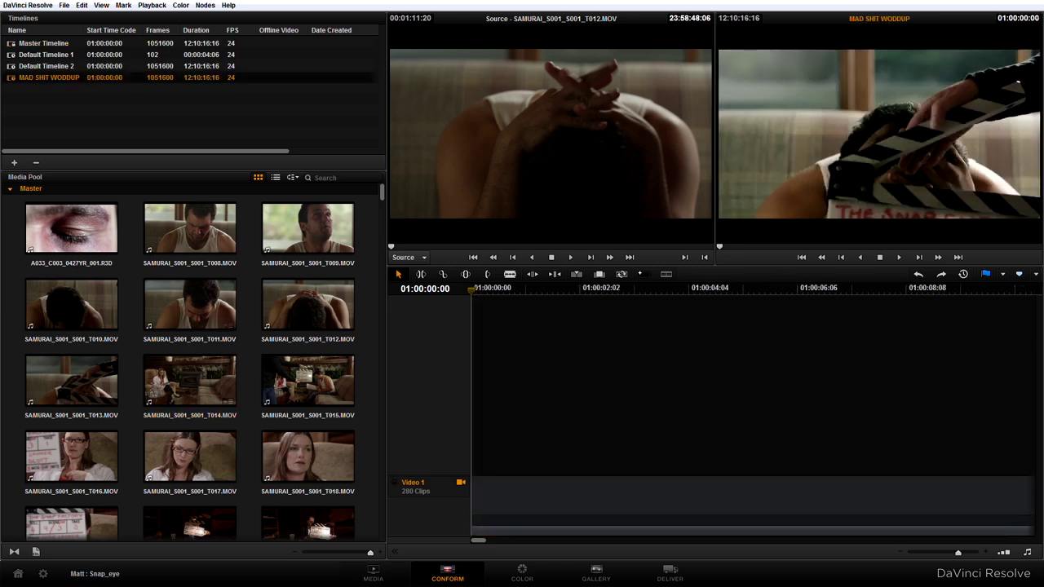
Preview A010_C021_0419G0_001.R3D from The Snap Factory's Day #3 folder on drive V and A033_C003_0427YR_001.R3D from the media pool
{"action": "left_click", "coordinate": [383, 575]}
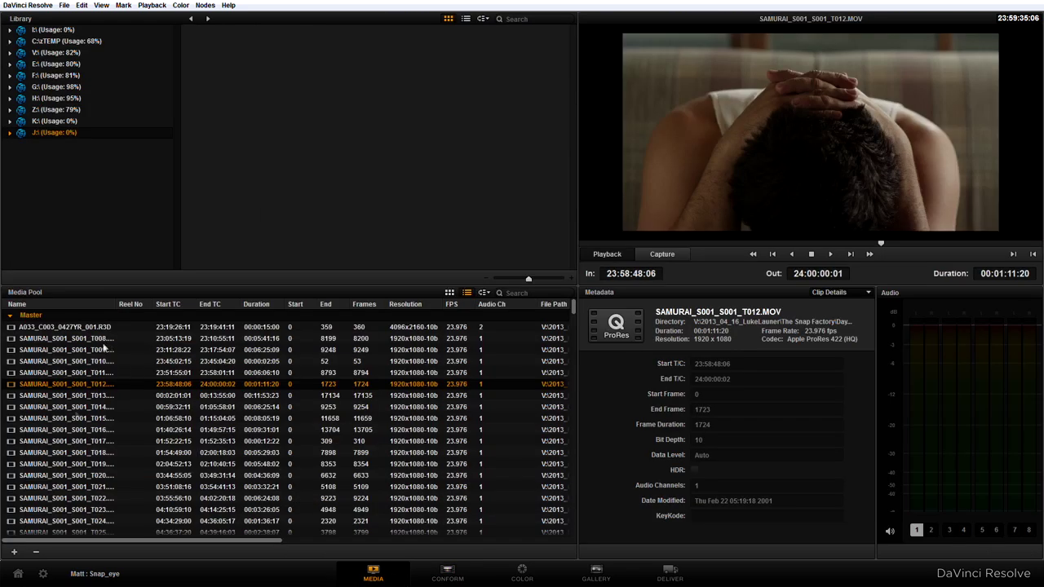
{"action": "left_click", "coordinate": [10, 316]}
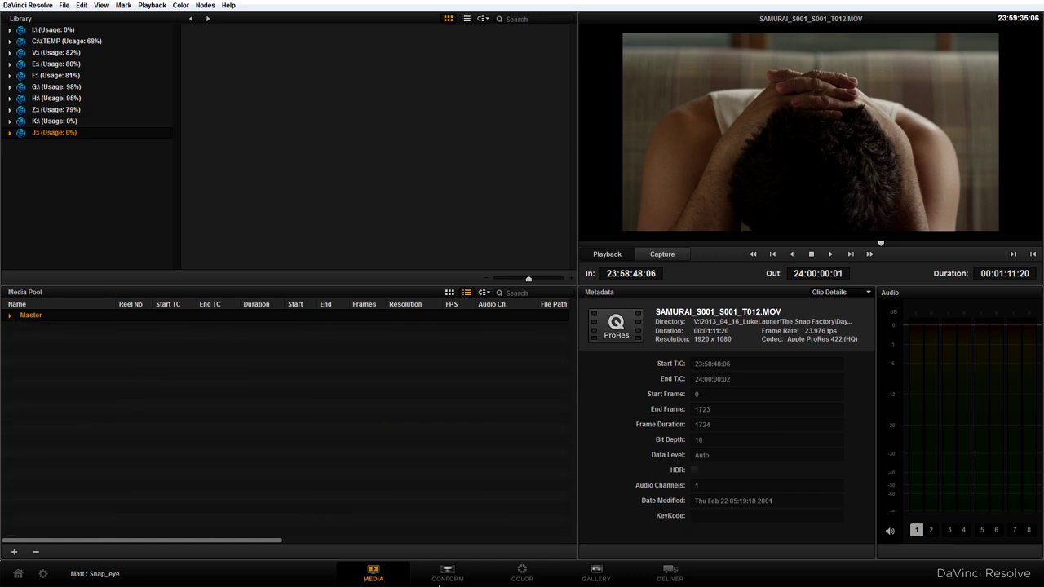
{"action": "left_click", "coordinate": [11, 52]}
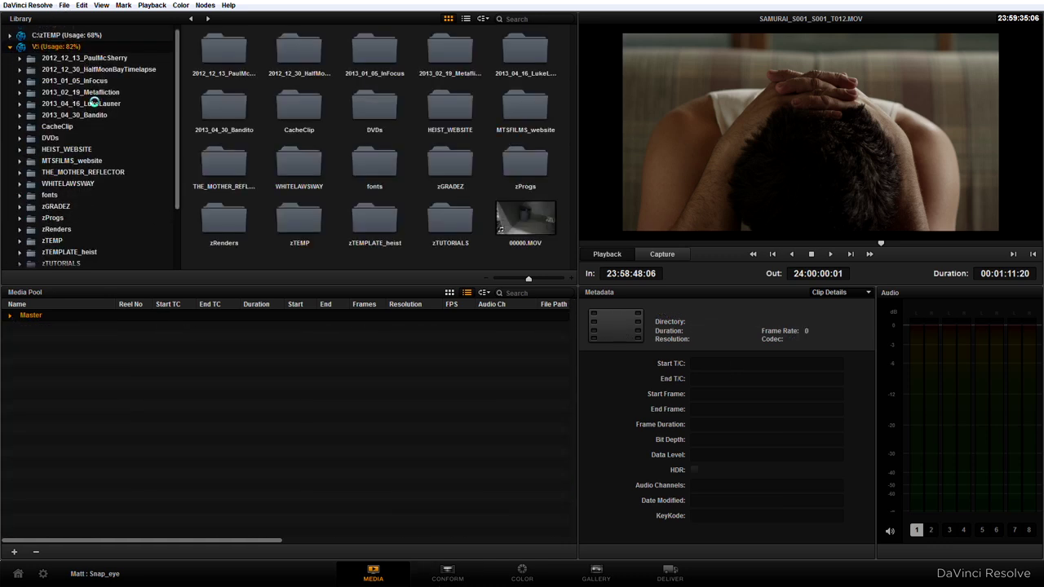
{"action": "left_click", "coordinate": [20, 105]}
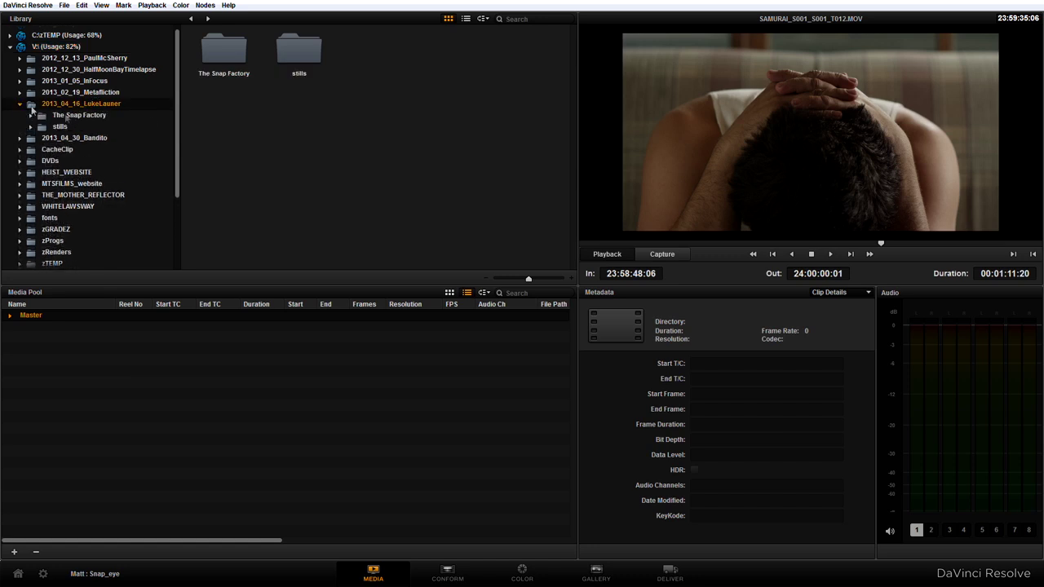
{"action": "left_click", "coordinate": [75, 115]}
{"action": "double_click", "coordinate": [298, 51]}
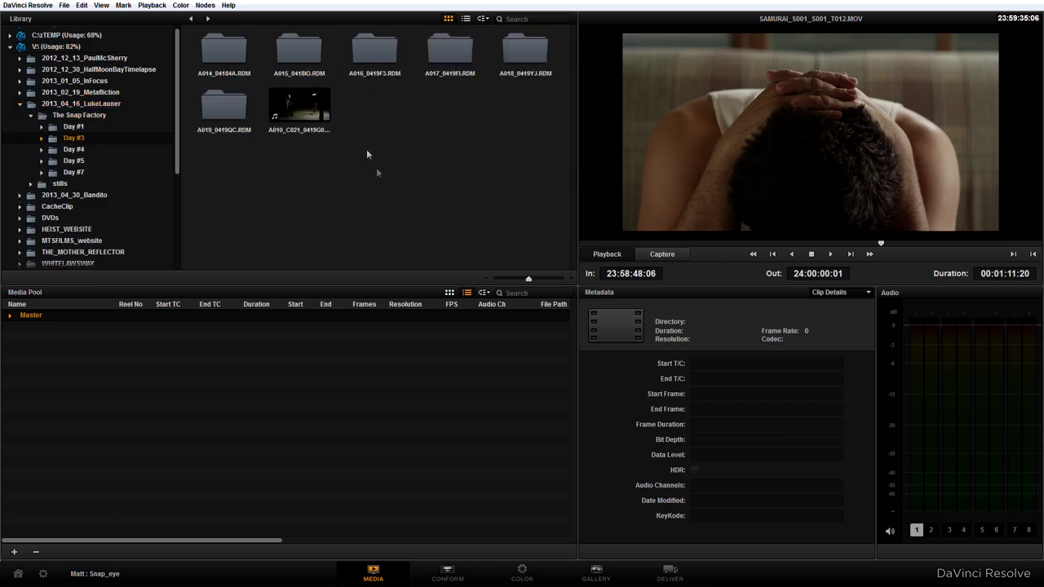
{"action": "left_click", "coordinate": [310, 115]}
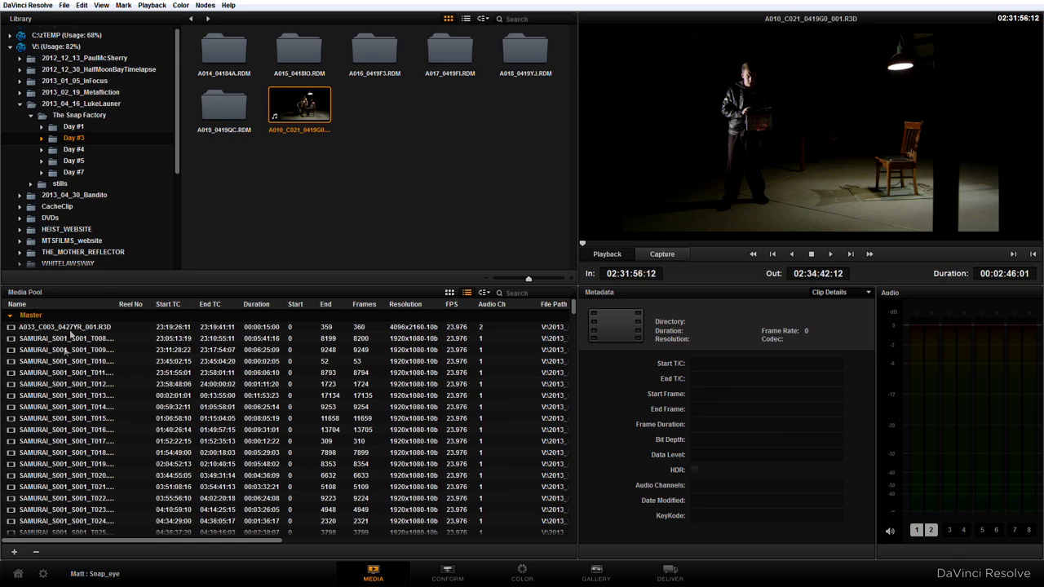
{"action": "left_click", "coordinate": [68, 328]}
Inspect the new timeline on the Conform and Color pages, stepping through its clips and returning to the first one
{"action": "left_click", "coordinate": [450, 573]}
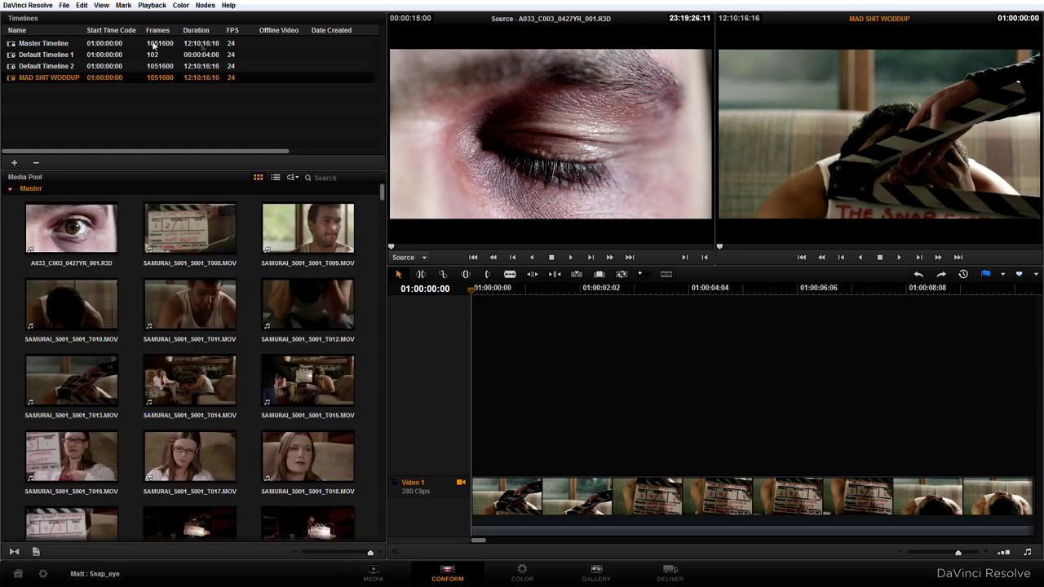
{"action": "left_click", "coordinate": [520, 577]}
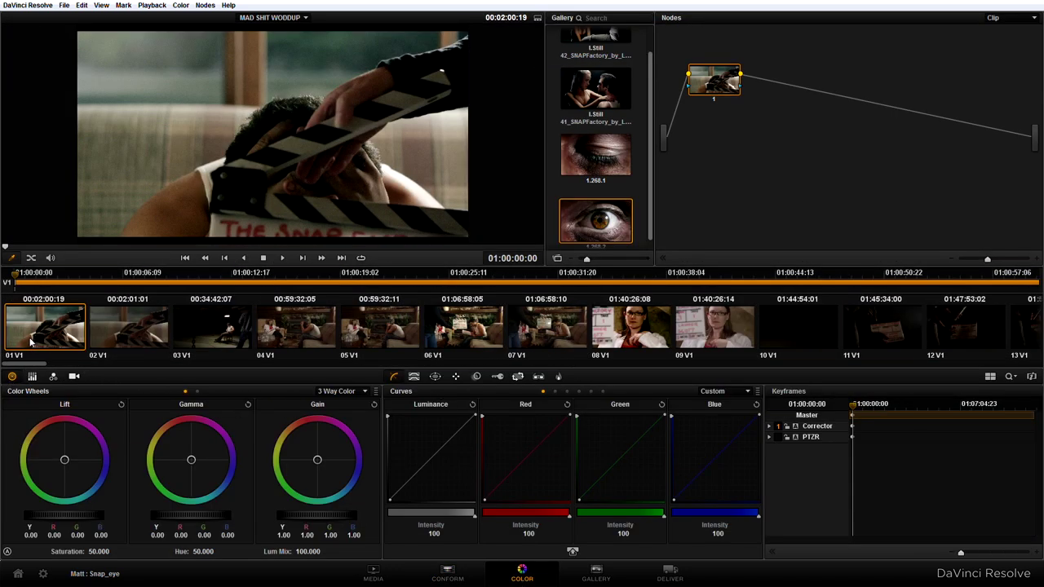
{"action": "key", "text": "Down"}
{"action": "key", "text": "Down"}
{"action": "key", "text": "Down"}
{"action": "key", "text": "Down"}
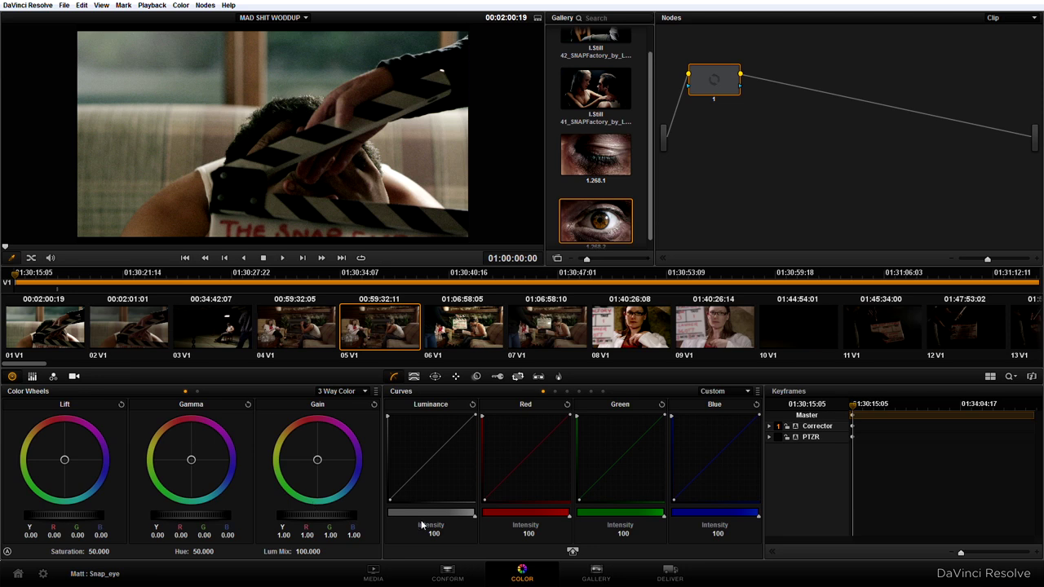
{"action": "key", "text": "Home"}
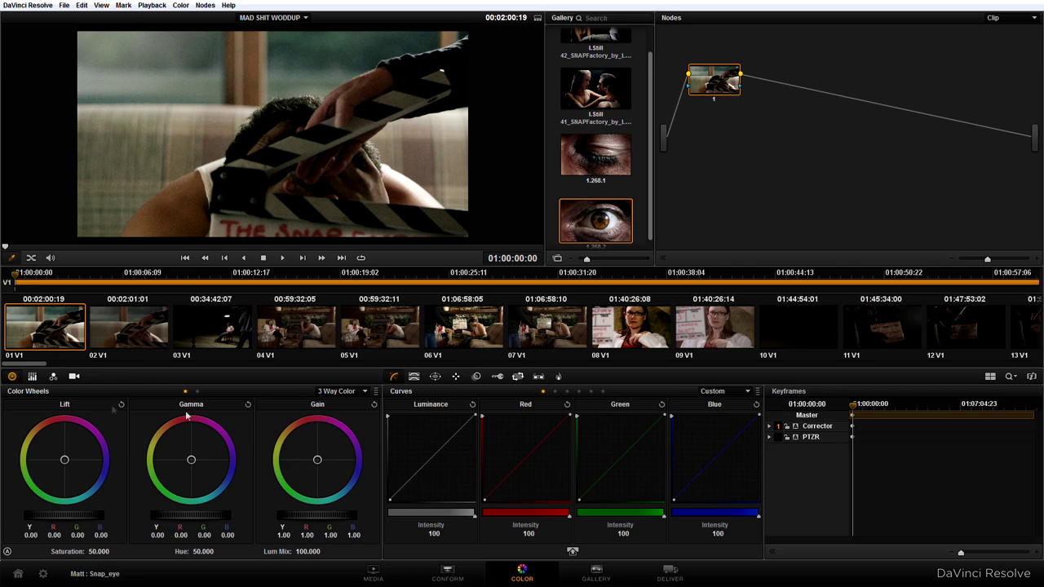
Examine the primaries bars, color wheels, Qualifier, Window, Tracker, Blur, Key, Sizing and Data Burn In palettes
{"action": "left_click", "coordinate": [30, 380]}
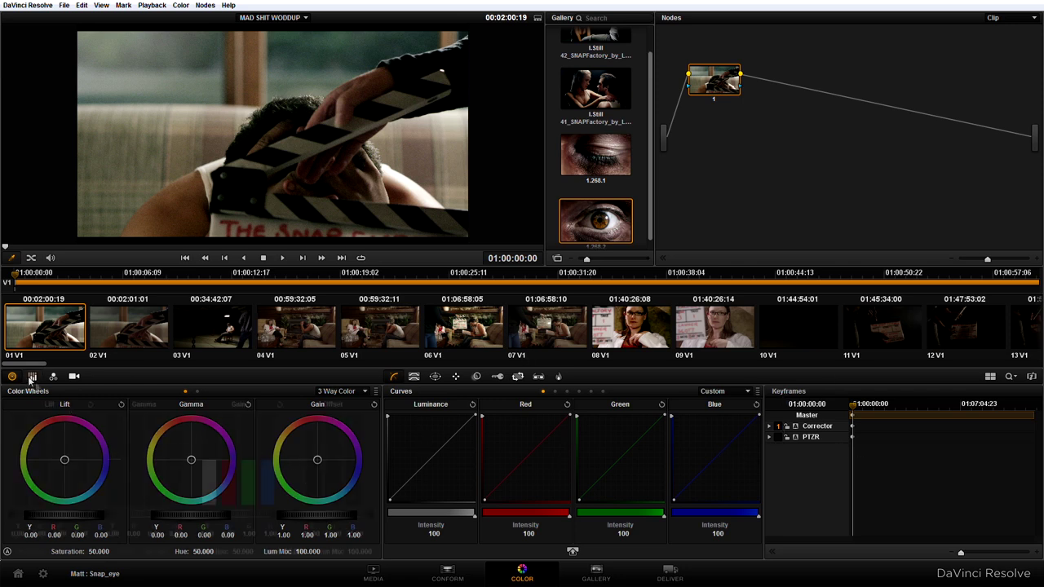
{"action": "left_click", "coordinate": [16, 378]}
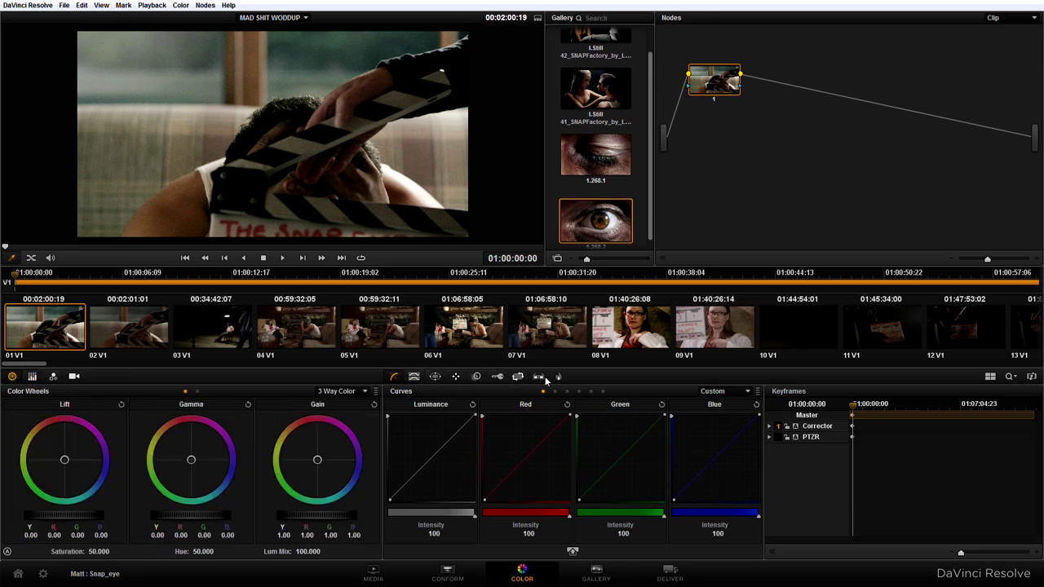
{"action": "left_click", "coordinate": [414, 377]}
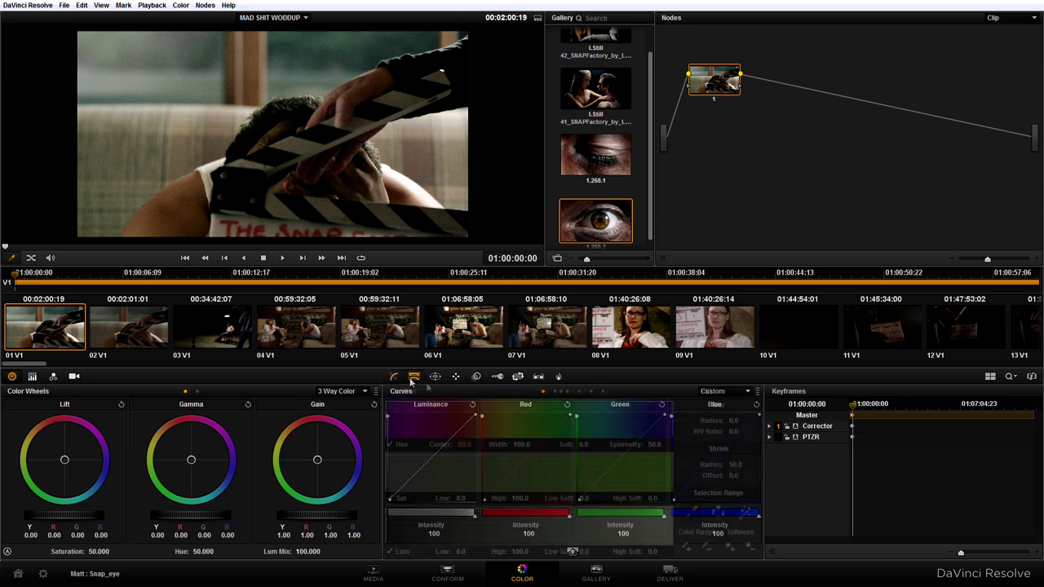
{"action": "left_click", "coordinate": [436, 378]}
{"action": "left_click", "coordinate": [456, 378]}
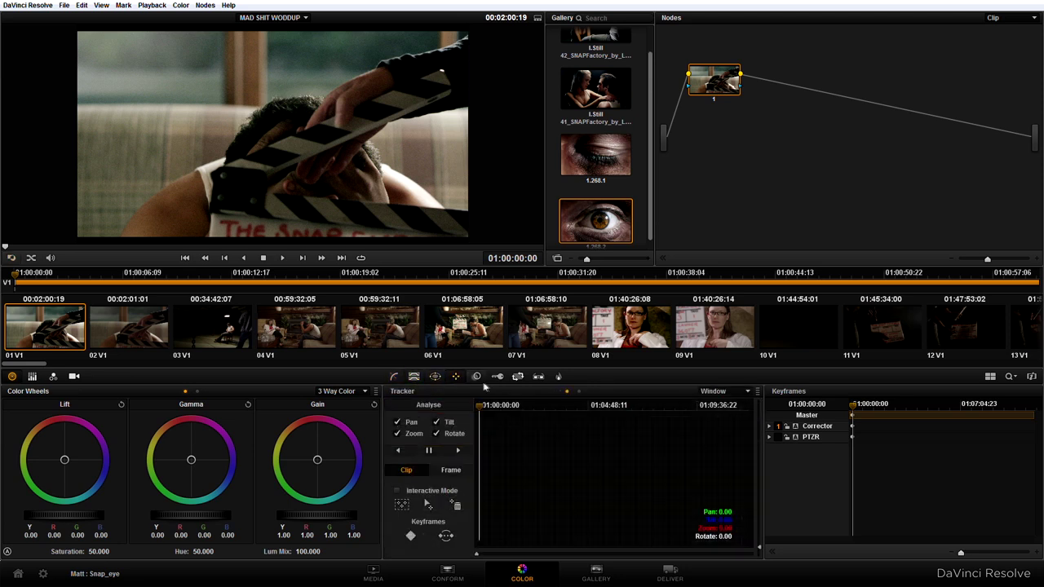
{"action": "left_click", "coordinate": [477, 378]}
{"action": "left_click", "coordinate": [497, 376]}
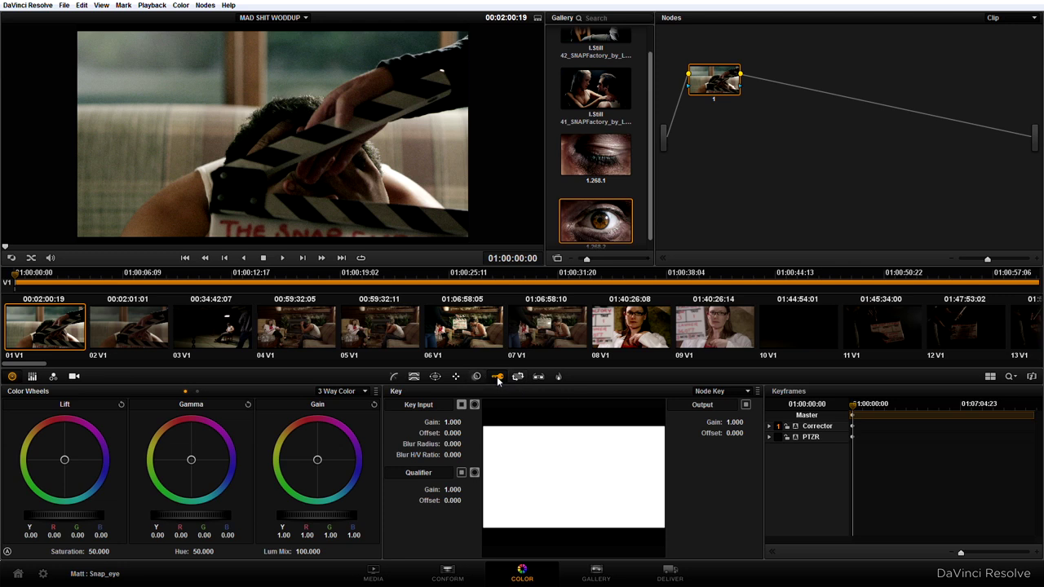
{"action": "left_click", "coordinate": [518, 379]}
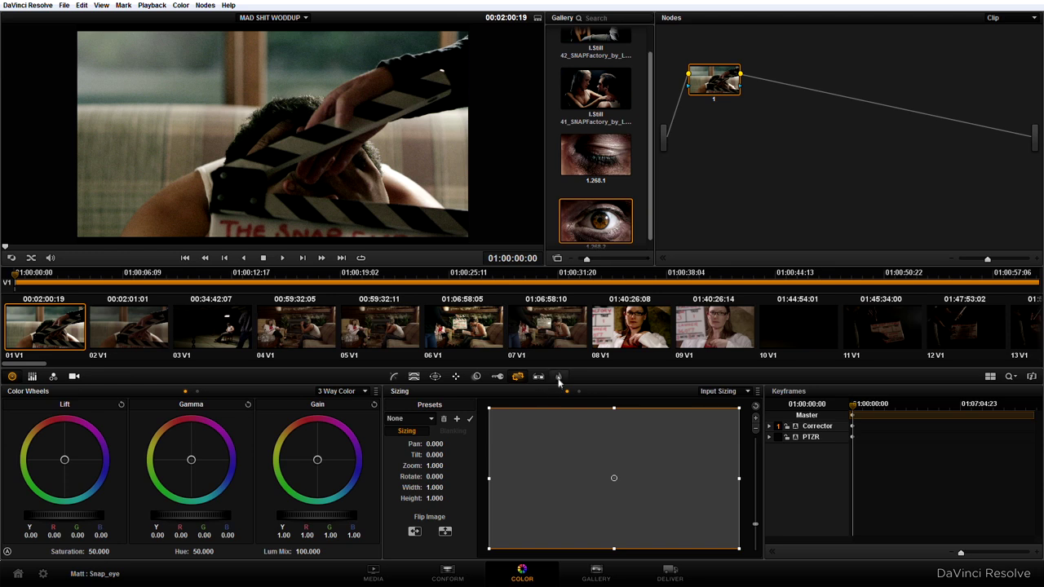
{"action": "left_click", "coordinate": [558, 379]}
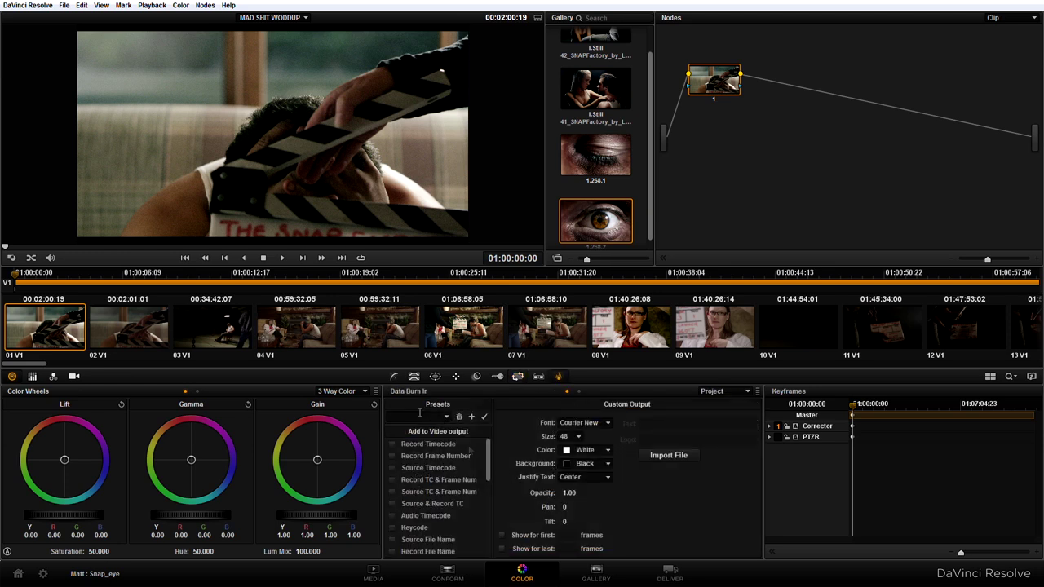
Open the Curves palette, look over the gallery and keyframes, and scrub the first clip to 01:06:42:16
{"action": "left_click", "coordinate": [394, 379]}
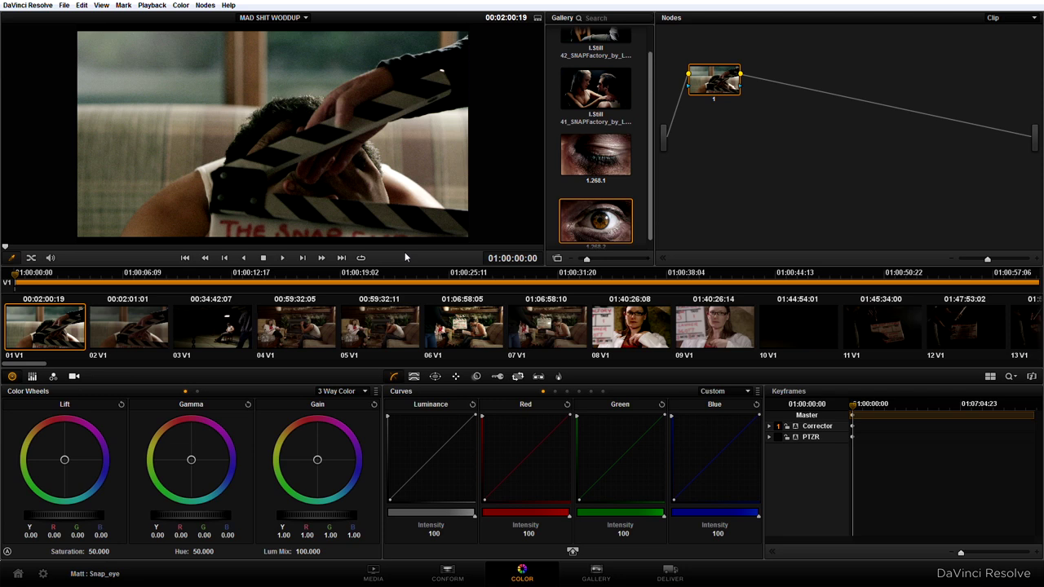
{"action": "left_click_drag", "start_coordinate": [652, 145], "coordinate": [660, 214]}
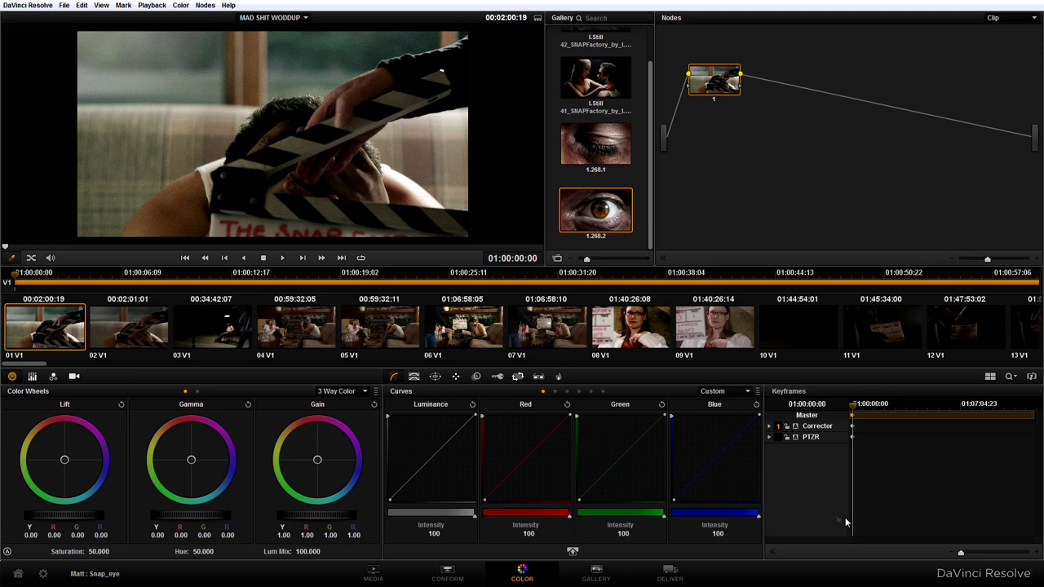
{"action": "left_click_drag", "start_coordinate": [908, 404], "coordinate": [772, 424]}
{"action": "left_click_drag", "start_coordinate": [865, 407], "coordinate": [719, 425]}
{"action": "left_click_drag", "start_coordinate": [204, 247], "coordinate": [307, 253]}
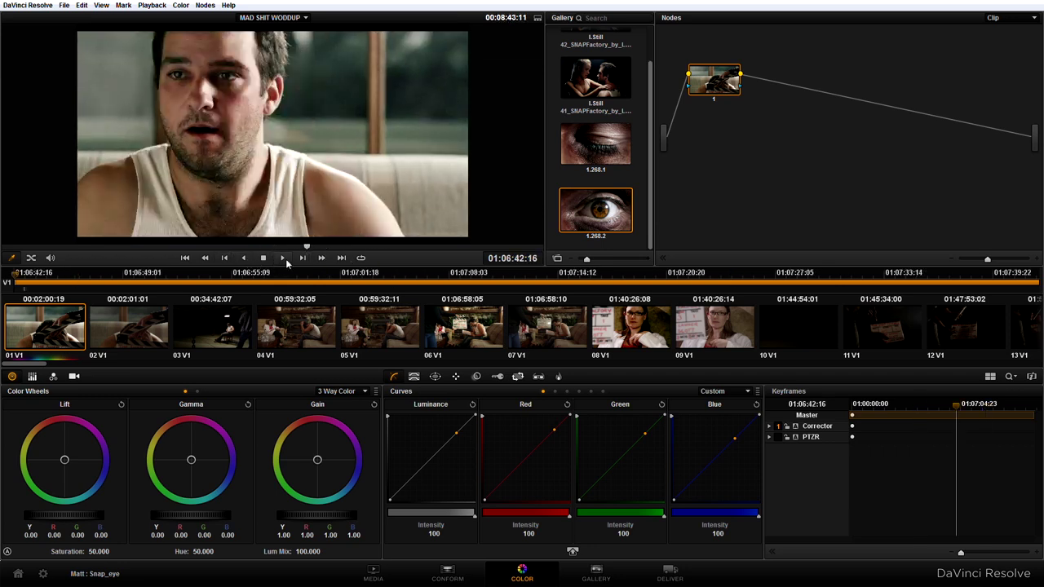
Zoom in and out on the first clip's frame and pan the enlarged image to inspect the man's face
{"action": "scroll", "coordinate": [301, 187], "scroll_direction": "up", "scroll_amount": 5}
{"action": "scroll", "coordinate": [304, 186], "scroll_direction": "down", "scroll_amount": 9}
{"action": "scroll", "coordinate": [303, 186], "scroll_direction": "up", "scroll_amount": 8}
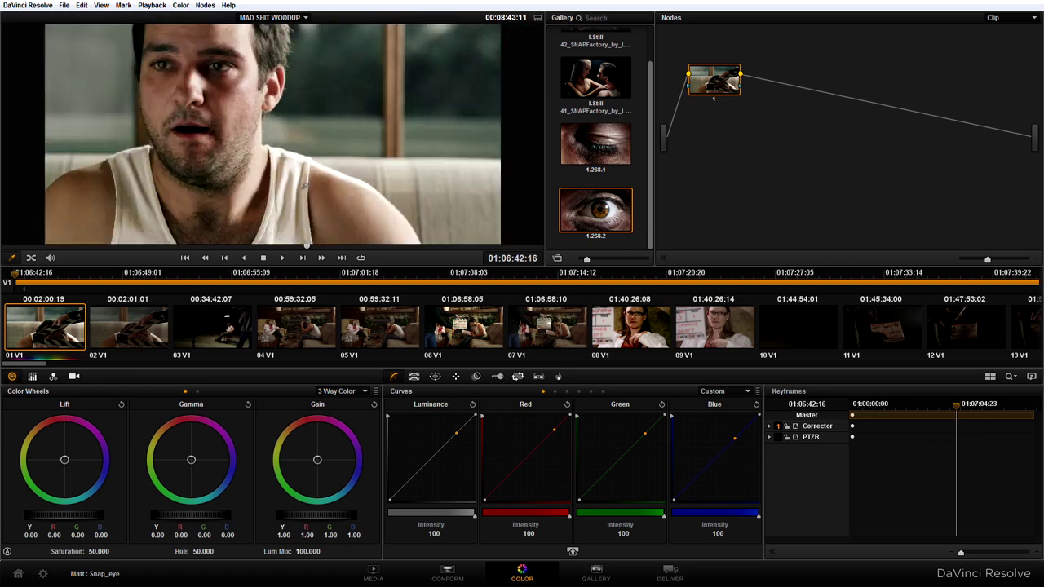
{"action": "scroll", "coordinate": [304, 186], "scroll_direction": "down", "scroll_amount": 5}
{"action": "scroll", "coordinate": [303, 186], "scroll_direction": "up", "scroll_amount": 3}
{"action": "left_click_drag", "start_coordinate": [282, 152], "coordinate": [332, 159]}
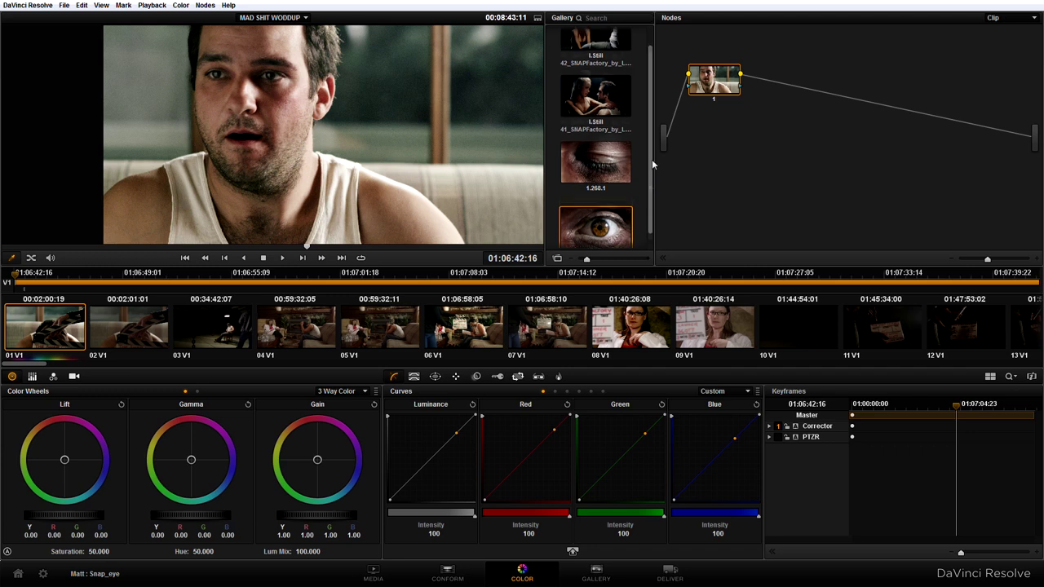
Compare clip 01 with gallery stills 41_SNAPFactory, 42_SNAPFactory and 1.268.1 using the reference wipe
{"action": "double_click", "coordinate": [614, 111]}
{"action": "double_click", "coordinate": [610, 193]}
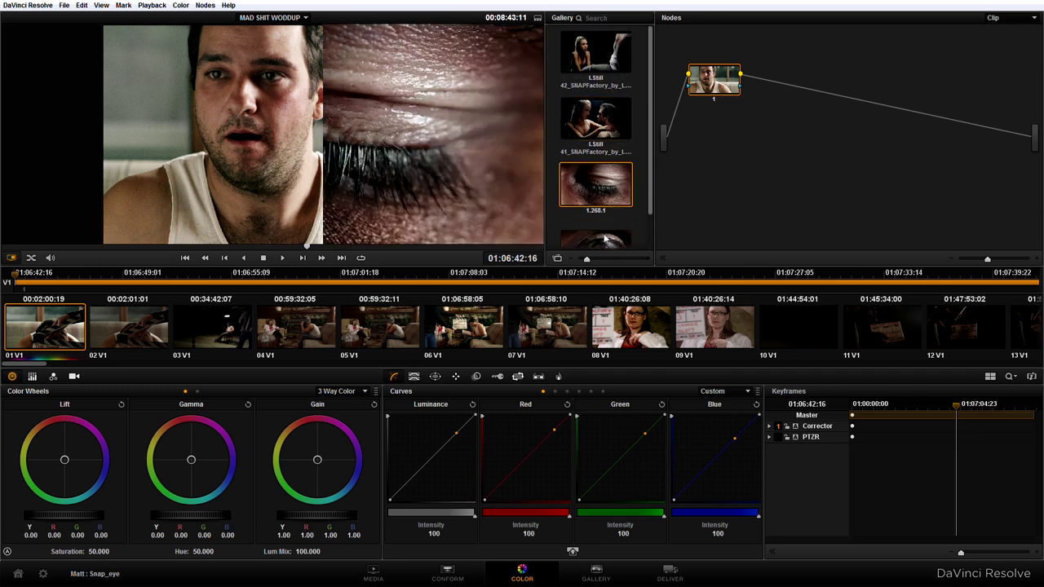
{"action": "left_click", "coordinate": [605, 238]}
{"action": "left_click", "coordinate": [602, 72]}
{"action": "left_click", "coordinate": [595, 36]}
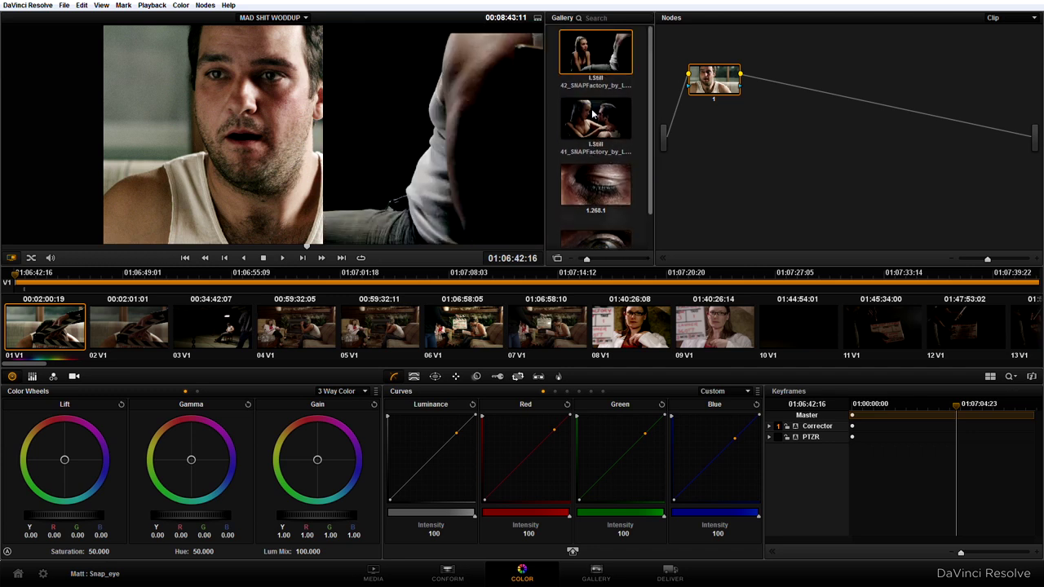
{"action": "double_click", "coordinate": [594, 114]}
{"action": "double_click", "coordinate": [605, 189]}
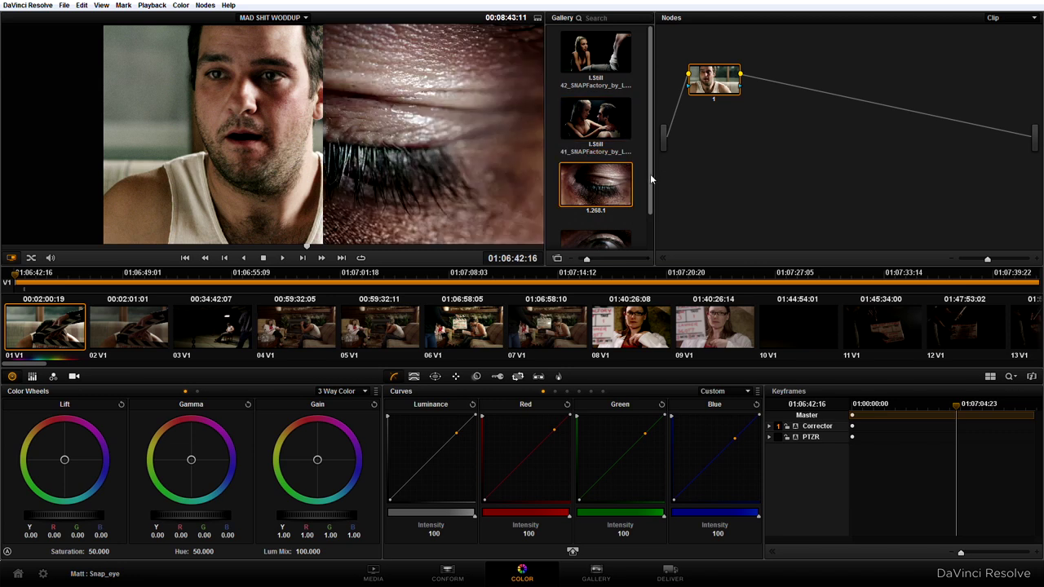
{"action": "left_click_drag", "start_coordinate": [650, 178], "coordinate": [639, 134]}
Turn off the reference wipe and grab a still of clip 01's current frame
{"action": "key", "text": "ctrl+w"}
{"action": "right_click", "coordinate": [285, 117]}
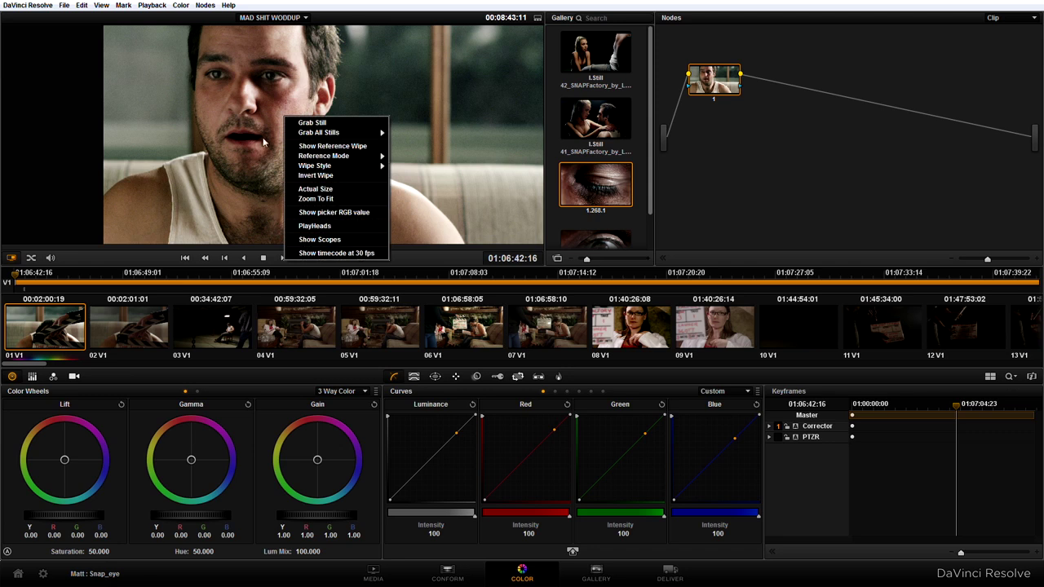
{"action": "left_click", "coordinate": [314, 124]}
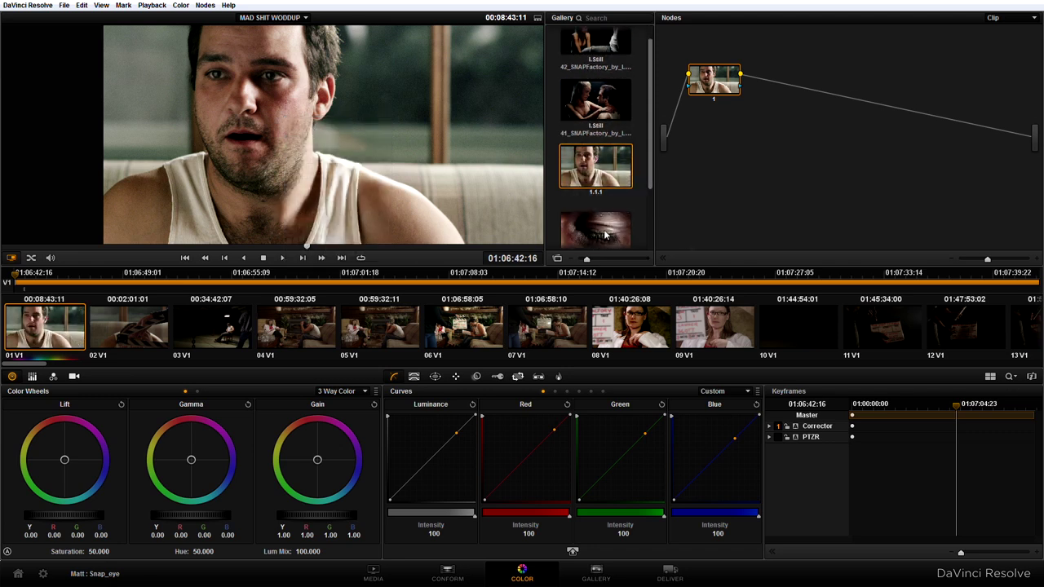
Wipe still 41_SNAPFactory across clip 01, compare it with clip 08, and turn the reference wipe off
{"action": "double_click", "coordinate": [569, 106]}
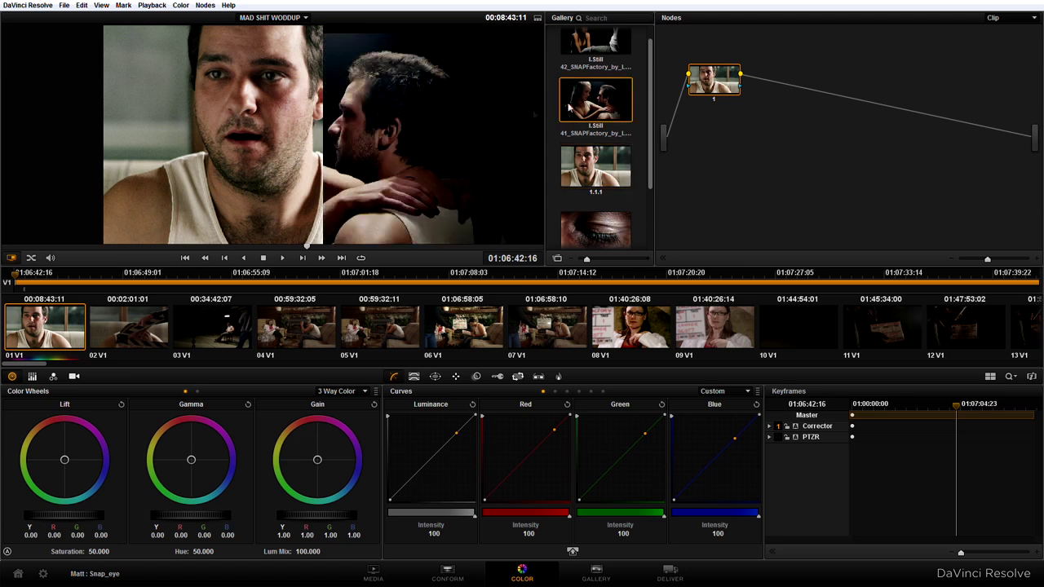
{"action": "left_click_drag", "start_coordinate": [367, 159], "coordinate": [524, 150]}
{"action": "left_click", "coordinate": [631, 326]}
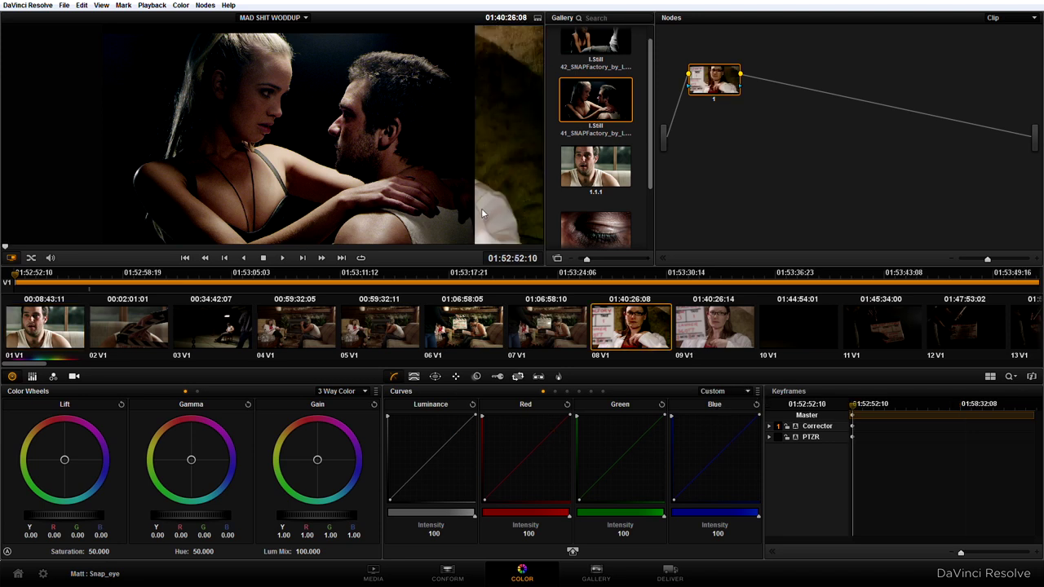
{"action": "key", "text": "ctrl+w"}
Apply the grade from still 1.1.1 to clip 06
{"action": "left_click", "coordinate": [717, 328]}
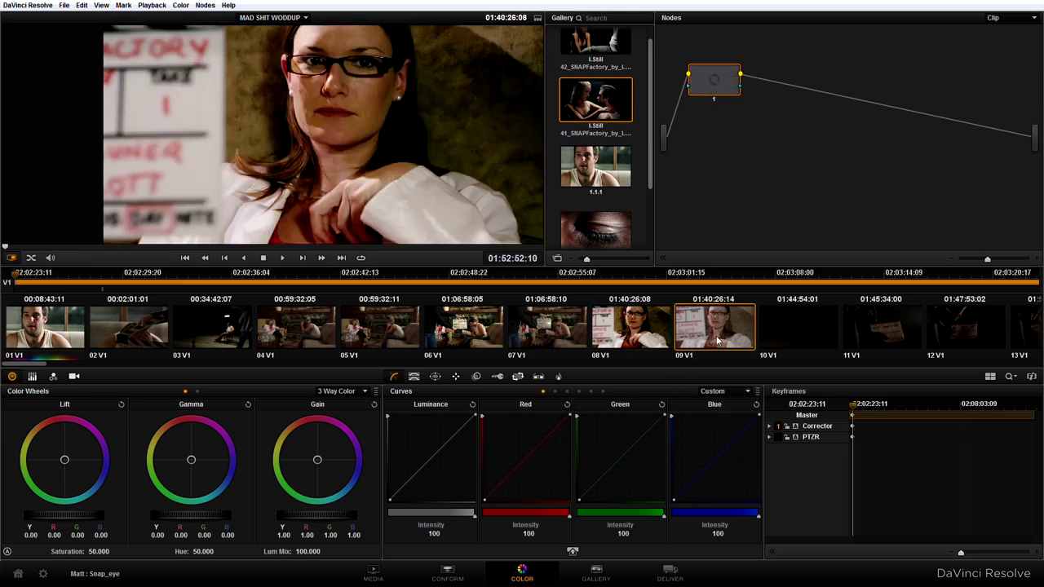
{"action": "left_click", "coordinate": [477, 333]}
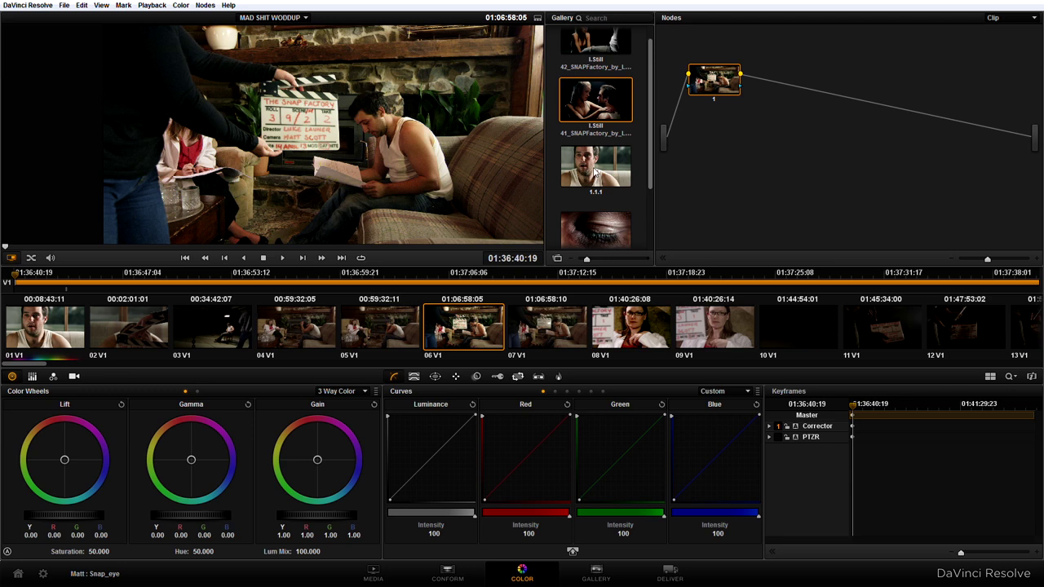
{"action": "left_click", "coordinate": [582, 185]}
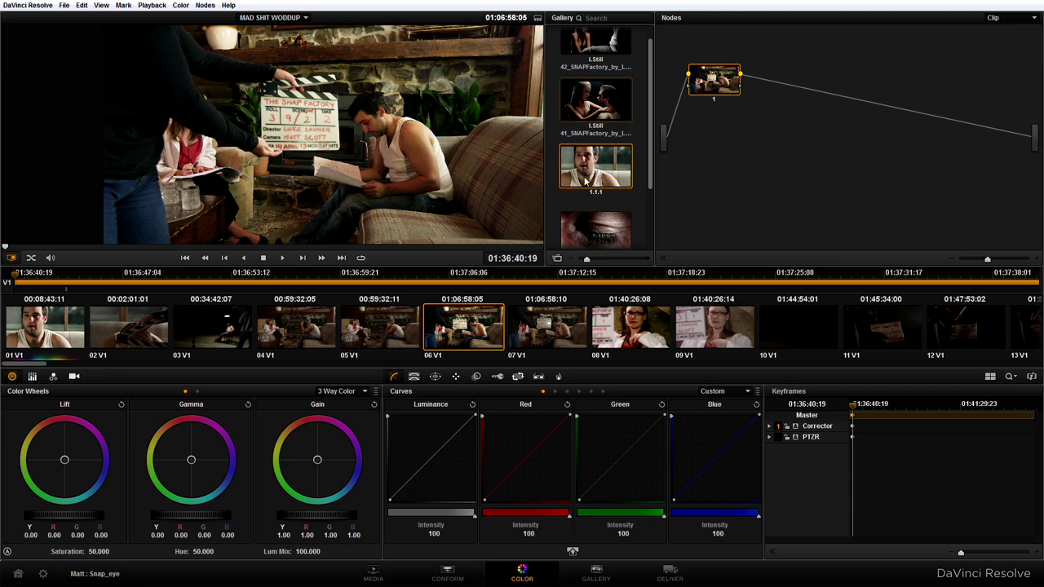
{"action": "middle_click", "coordinate": [600, 169]}
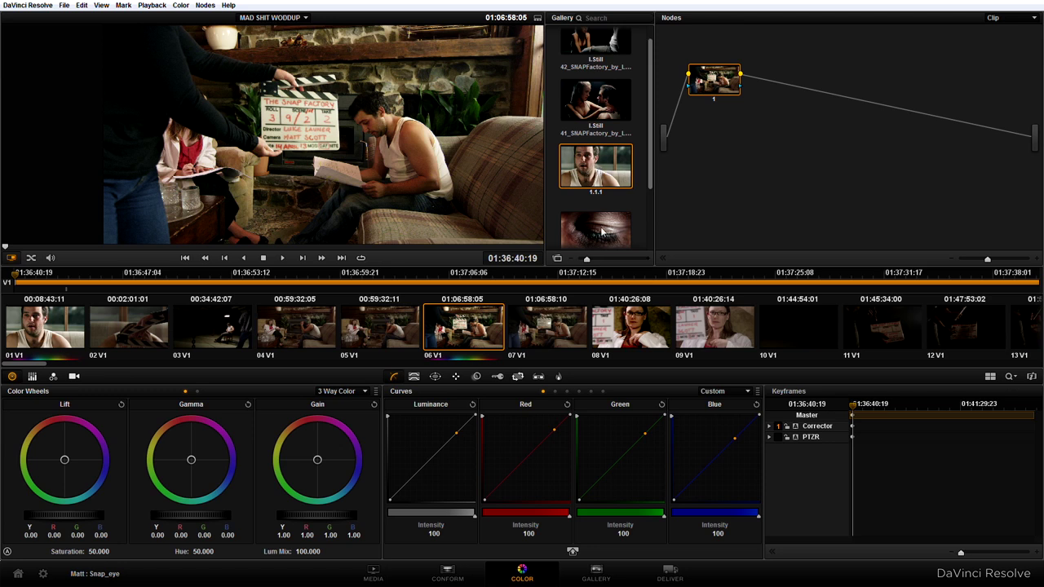
Try the grade from still 1.268.1 on clip 06 and undo it
{"action": "middle_click", "coordinate": [602, 235]}
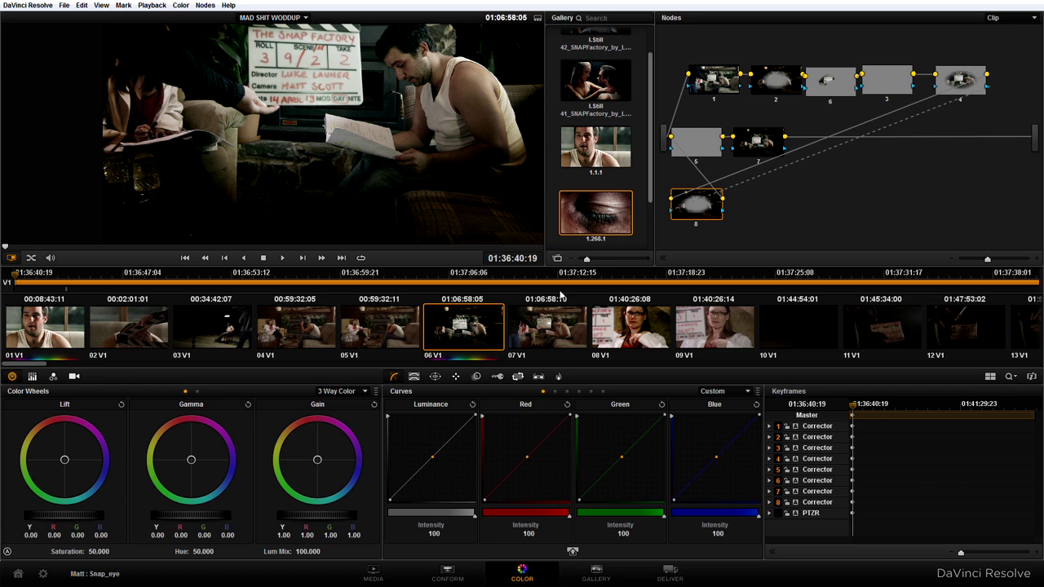
{"action": "key", "text": "ctrl+z"}
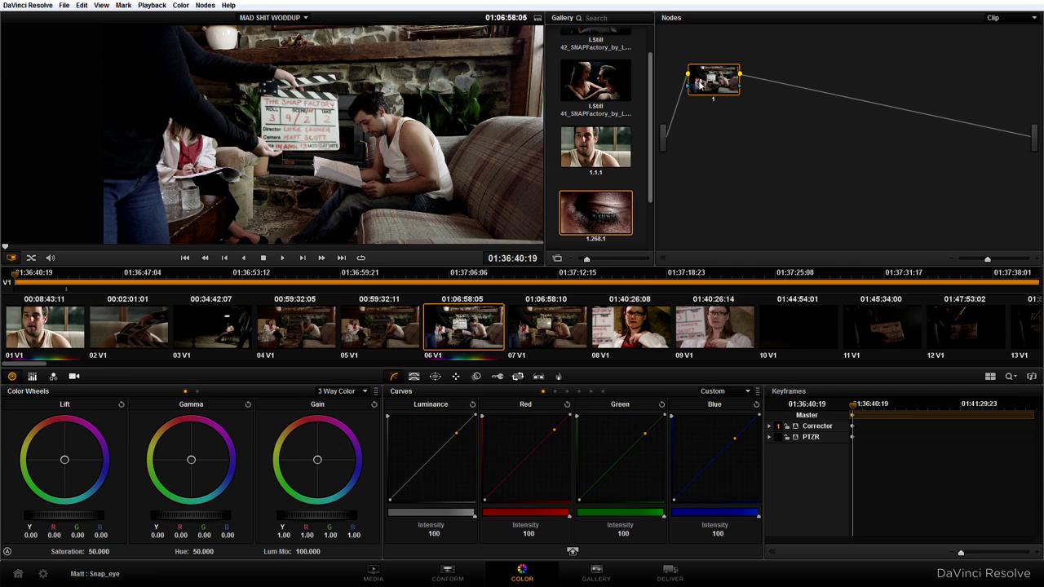
{"action": "left_click_drag", "start_coordinate": [700, 81], "coordinate": [708, 88]}
{"action": "key", "text": "ctrl+z"}
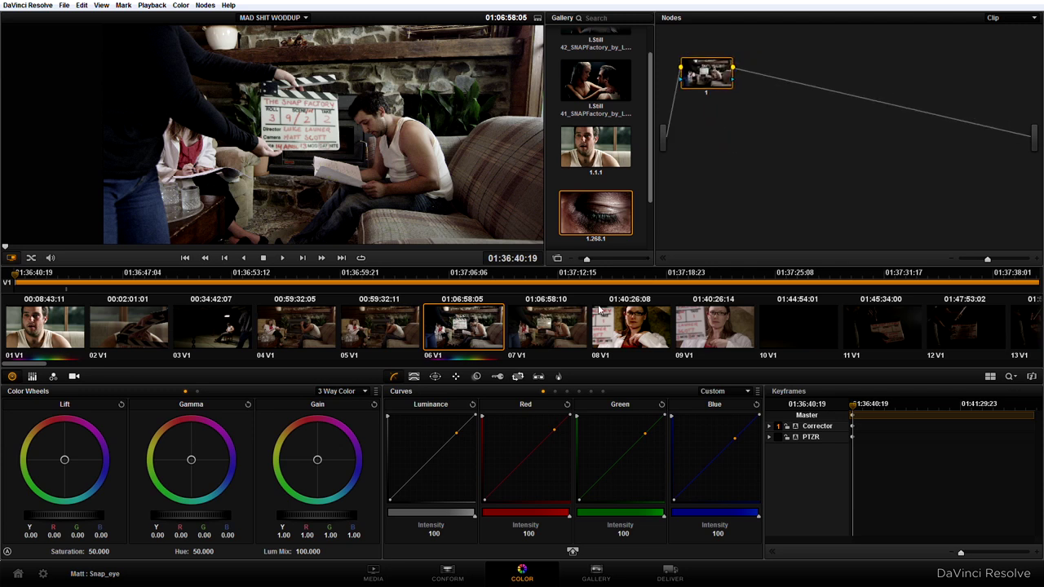
Select clip 268 and scrub it to the open eye at 12:43:49:05
{"action": "left_click_drag", "start_coordinate": [70, 361], "coordinate": [990, 357]}
{"action": "left_click", "coordinate": [486, 336]}
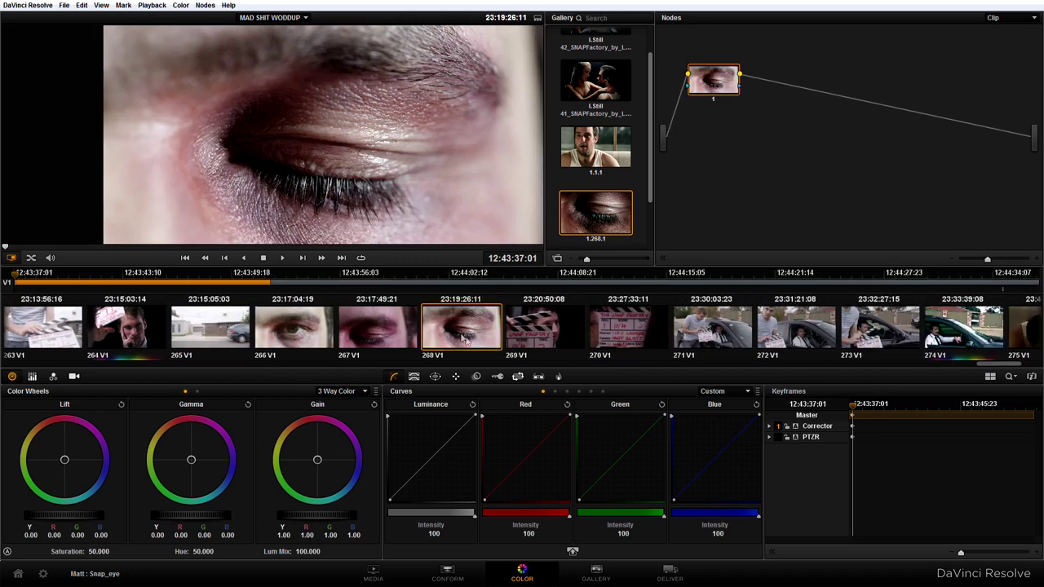
{"action": "left_click_drag", "start_coordinate": [159, 243], "coordinate": [438, 248]}
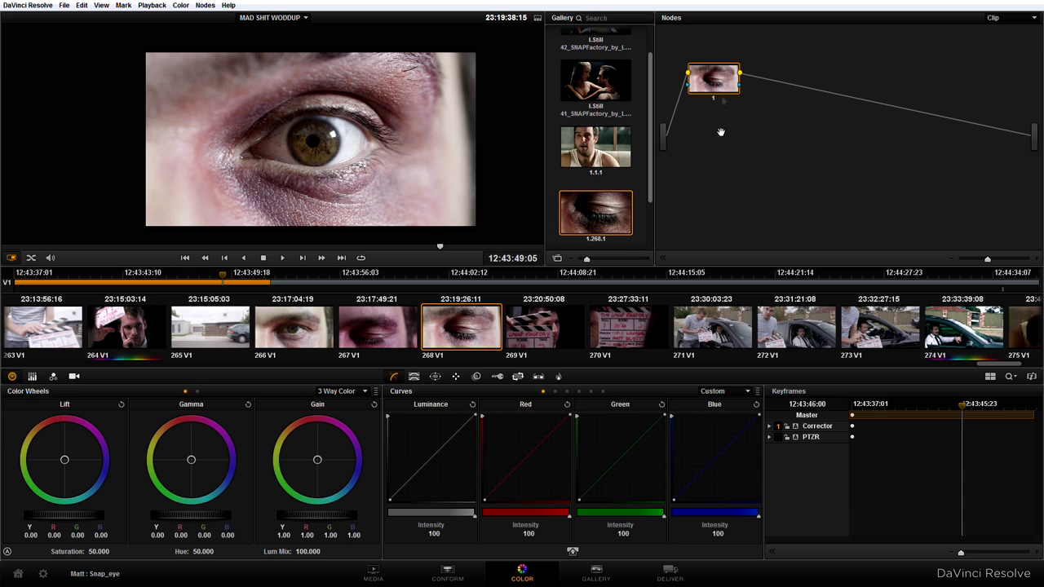
Add three serial nodes after node 1 on clip 268 and stagger nodes 2, 3 and 4 in a zigzag
{"action": "key", "text": "alt+s"}
{"action": "key", "text": "alt+s"}
{"action": "key", "text": "alt+s"}
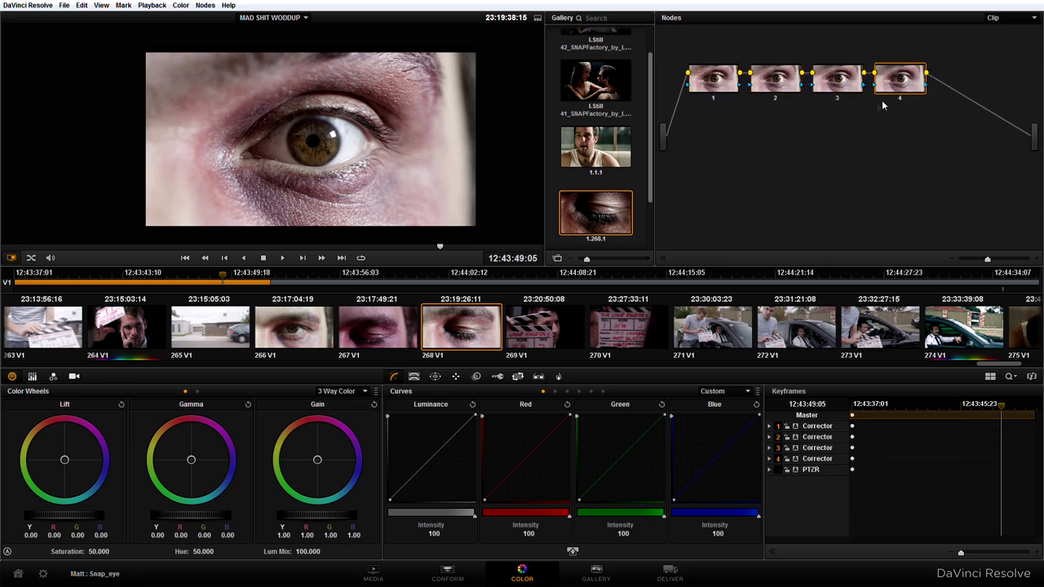
{"action": "left_click_drag", "start_coordinate": [883, 81], "coordinate": [943, 127]}
{"action": "left_click_drag", "start_coordinate": [850, 86], "coordinate": [867, 132]}
{"action": "left_click_drag", "start_coordinate": [782, 87], "coordinate": [774, 149]}
{"action": "left_click_drag", "start_coordinate": [868, 133], "coordinate": [901, 90]}
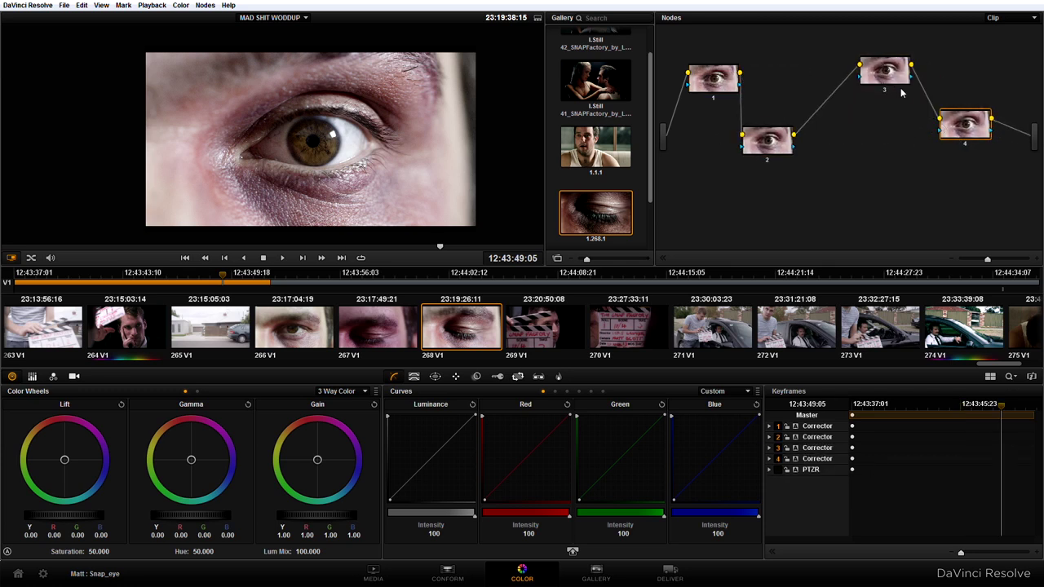
{"action": "mouse_move", "coordinate": [982, 136]}
{"action": "left_mouse_down"}
{"action": "mouse_move", "coordinate": [994, 172]}
{"action": "mouse_move", "coordinate": [990, 140]}
{"action": "left_mouse_up"}
{"action": "left_click_drag", "start_coordinate": [906, 75], "coordinate": [900, 98]}
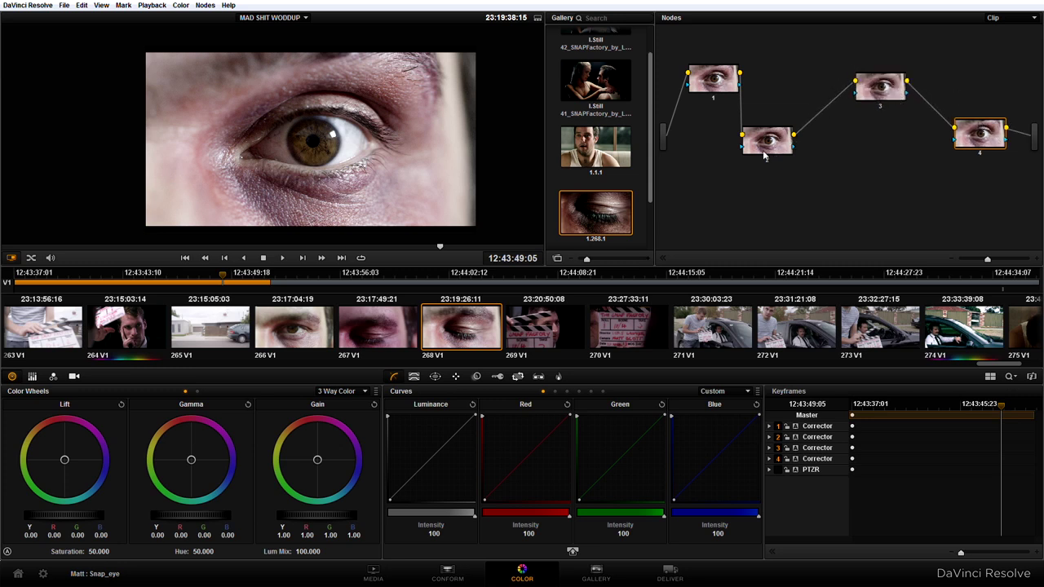
{"action": "left_click_drag", "start_coordinate": [766, 154], "coordinate": [794, 128]}
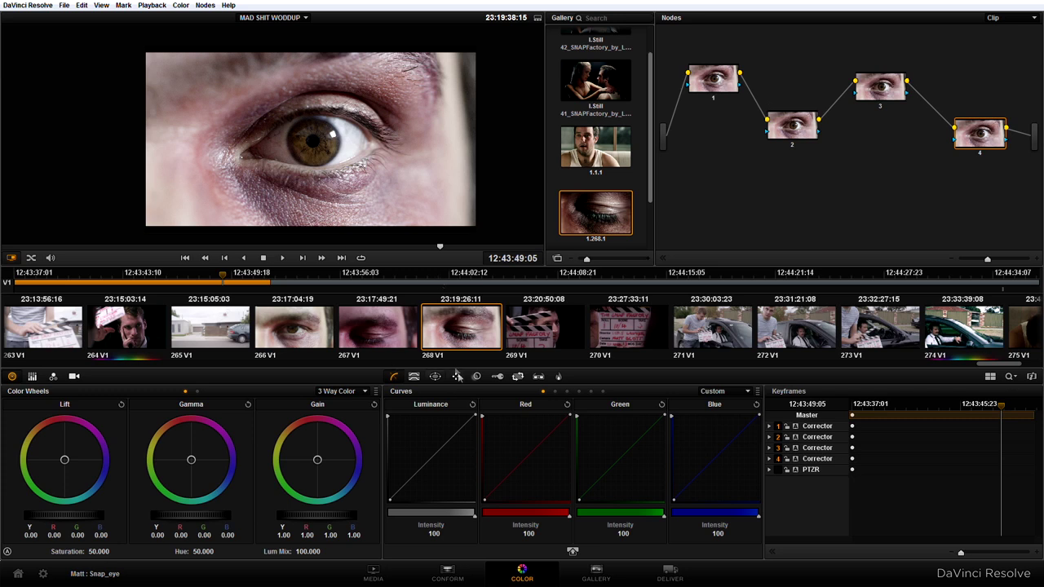
Show the scopes and set node 1's master lift to -0.02, gain to 1.04 and gamma to -0.02
{"action": "left_click", "coordinate": [718, 79]}
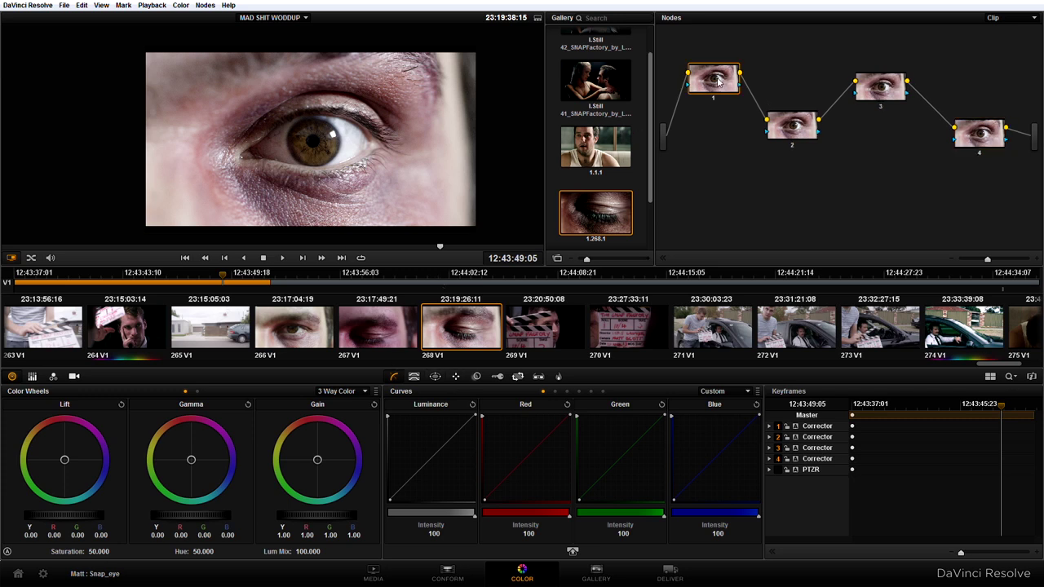
{"action": "right_click", "coordinate": [332, 158]}
{"action": "left_click", "coordinate": [399, 290]}
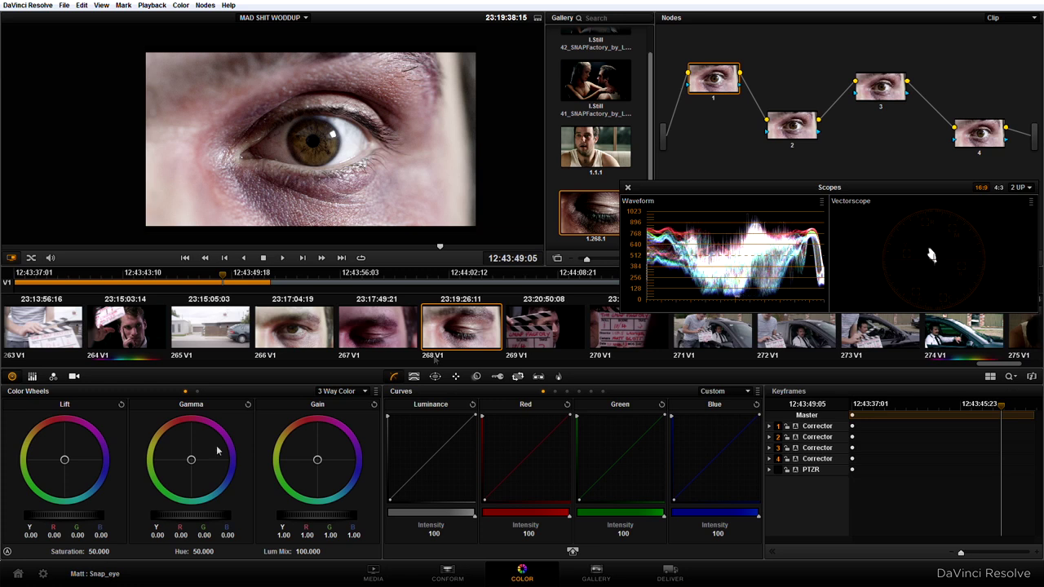
{"action": "left_click_drag", "start_coordinate": [91, 518], "coordinate": [77, 522]}
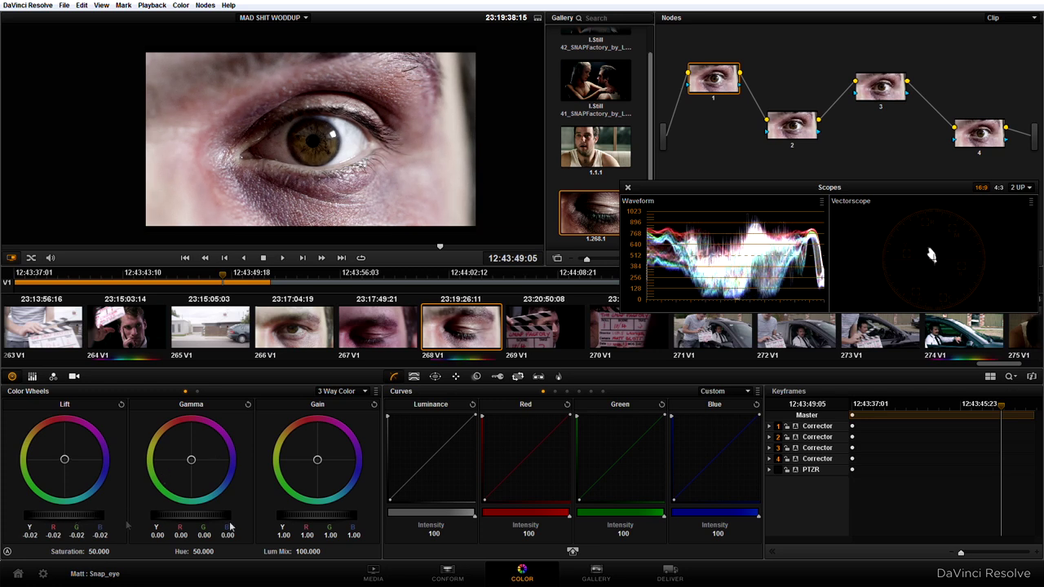
{"action": "left_click_drag", "start_coordinate": [304, 520], "coordinate": [322, 520]}
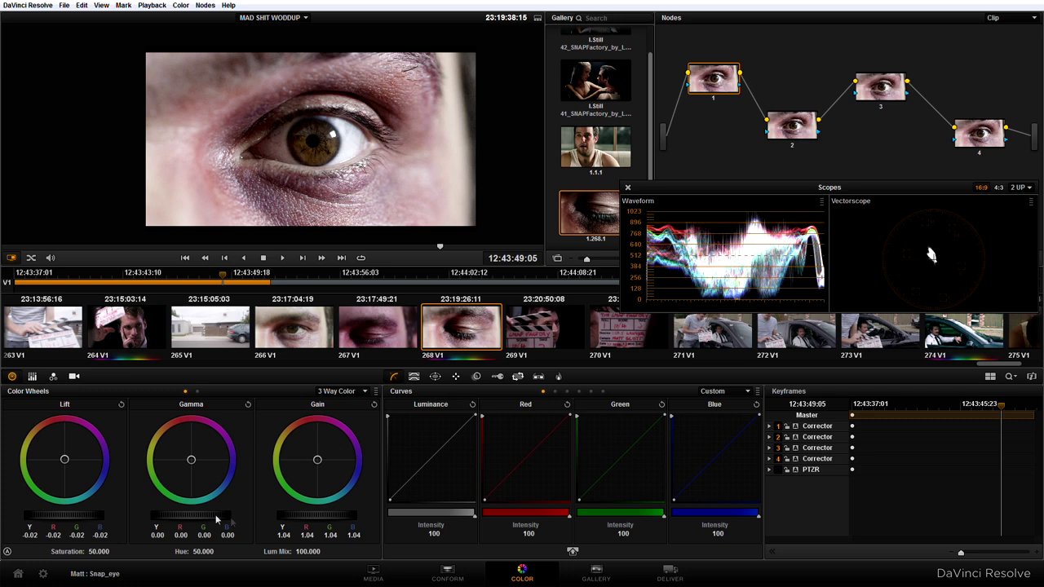
{"action": "left_click_drag", "start_coordinate": [199, 520], "coordinate": [170, 522]}
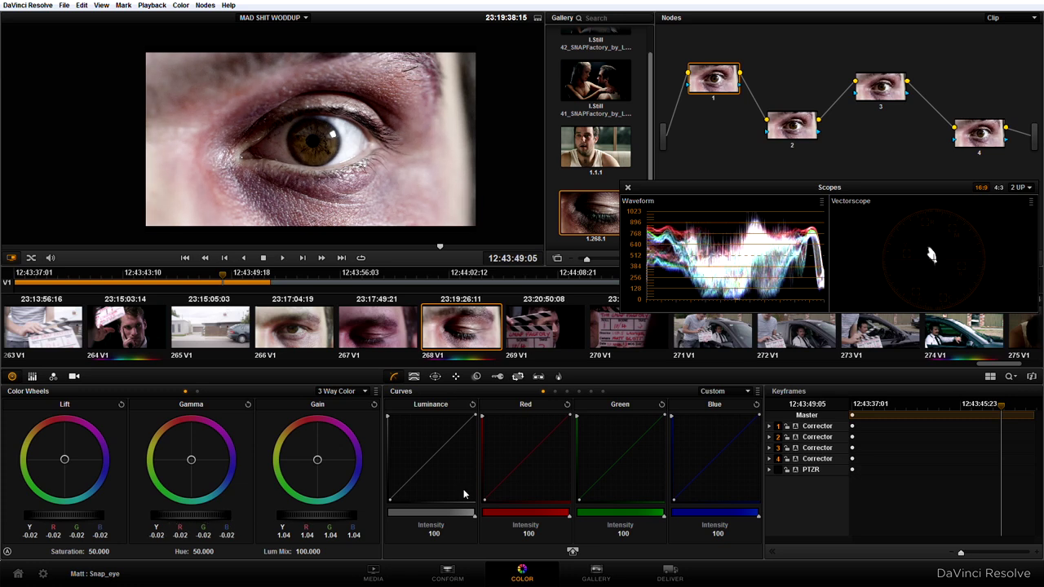
Switch node 1 off and on repeatedly to compare the image with and without its correction
{"action": "left_click", "coordinate": [715, 99]}
{"action": "left_click", "coordinate": [715, 100]}
{"action": "left_click", "coordinate": [715, 99]}
{"action": "left_click", "coordinate": [715, 100]}
{"action": "left_click", "coordinate": [715, 99]}
{"action": "left_click", "coordinate": [715, 100]}
Push node 2's gamma to red 0.47, green -0.05 and blue -0.18, and compare it by switching the node off and on
{"action": "left_click", "coordinate": [803, 126]}
{"action": "left_click_drag", "start_coordinate": [191, 461], "coordinate": [171, 426]}
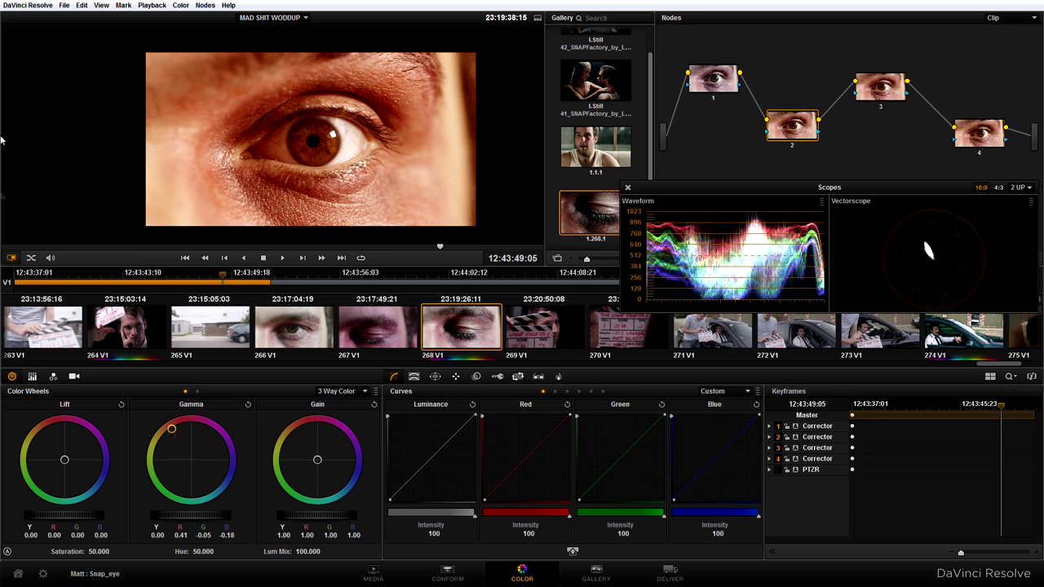
{"action": "left_click", "coordinate": [793, 147]}
{"action": "left_click", "coordinate": [793, 147]}
{"action": "left_click", "coordinate": [793, 146]}
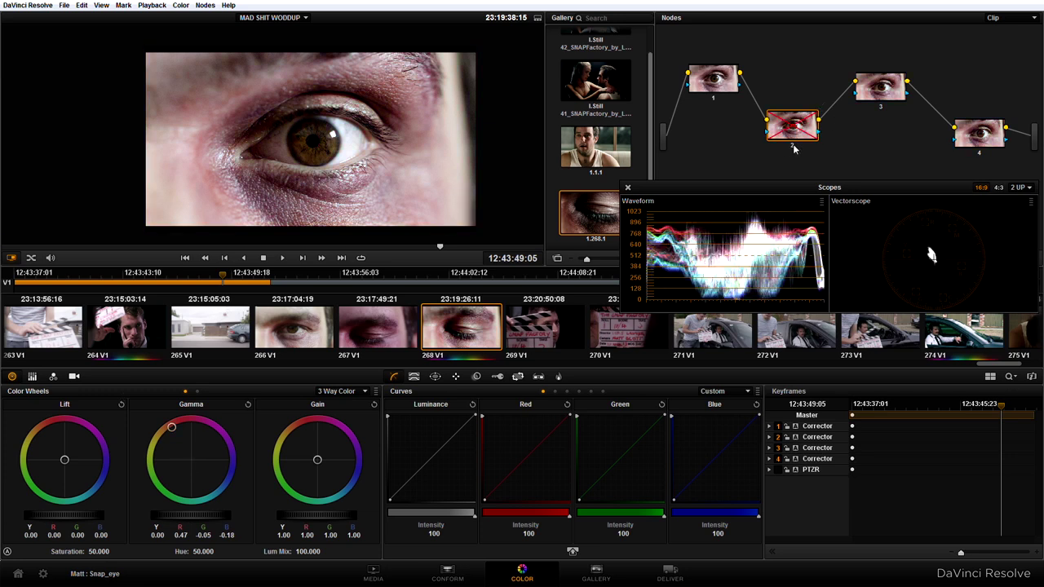
{"action": "left_click", "coordinate": [793, 147]}
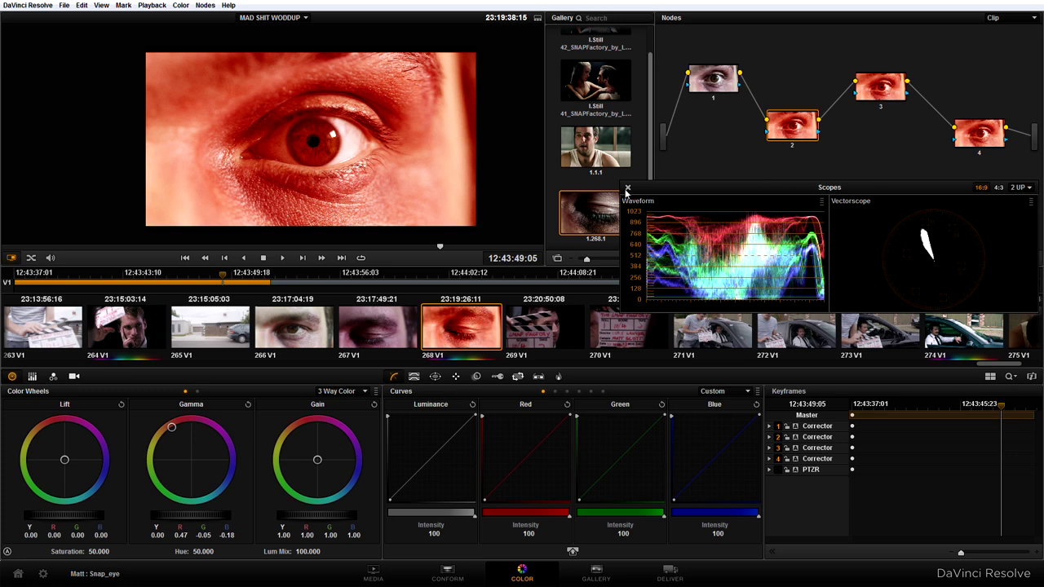
Close the scopes and reset all grades and nodes on clip 268
{"action": "left_click", "coordinate": [627, 189]}
{"action": "right_click", "coordinate": [784, 187]}
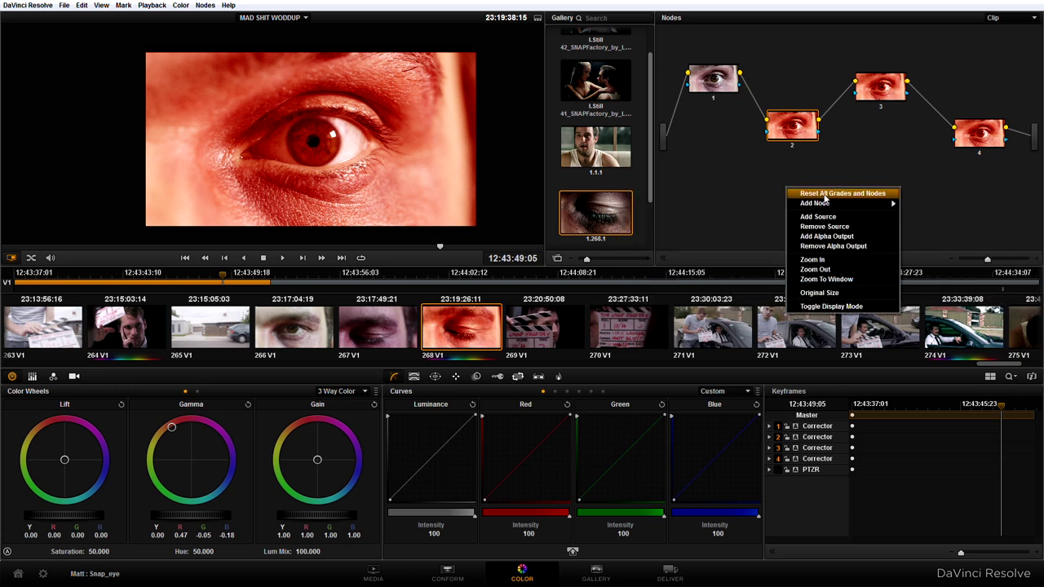
{"action": "left_click", "coordinate": [824, 194]}
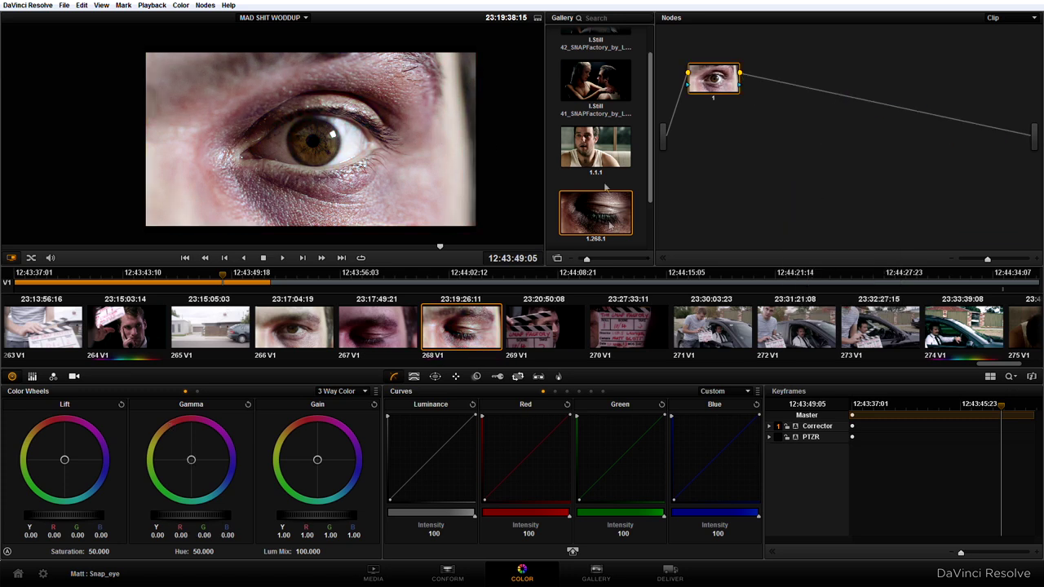
Compare clip 268 with gallery still 1.268.2 by sweeping a reference wipe across the image, and turn the wipe off
{"action": "left_click_drag", "start_coordinate": [651, 192], "coordinate": [643, 239]}
{"action": "double_click", "coordinate": [595, 209]}
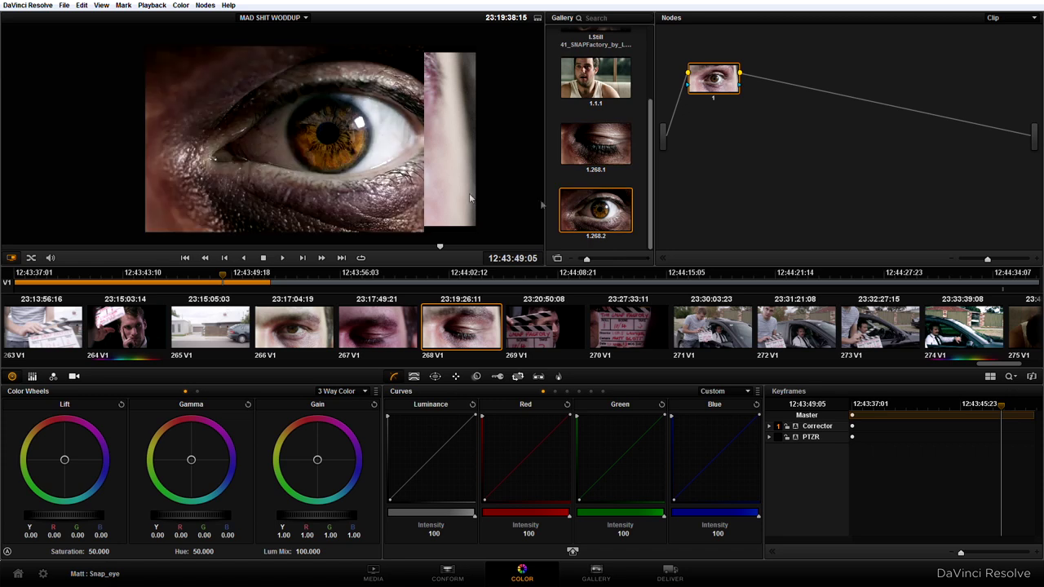
{"action": "left_click_drag", "start_coordinate": [326, 185], "coordinate": [388, 160]}
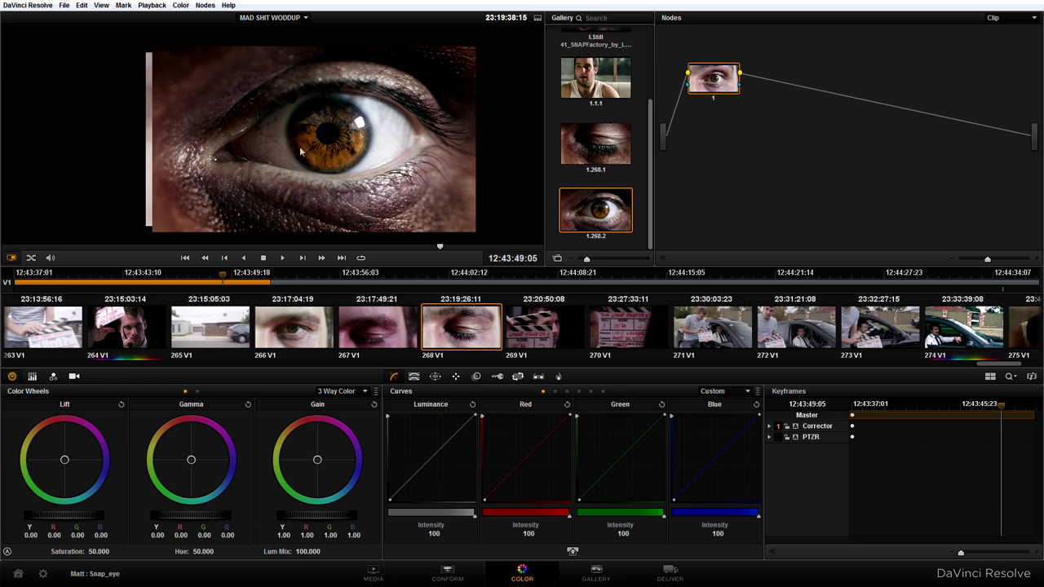
{"action": "left_click_drag", "start_coordinate": [259, 169], "coordinate": [436, 154]}
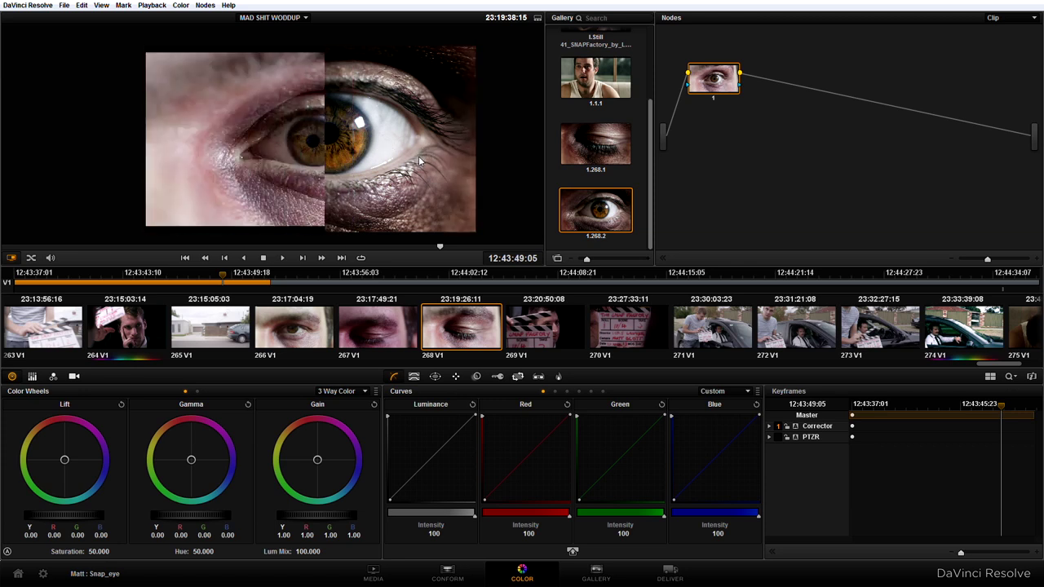
{"action": "key", "text": "ctrl+w"}
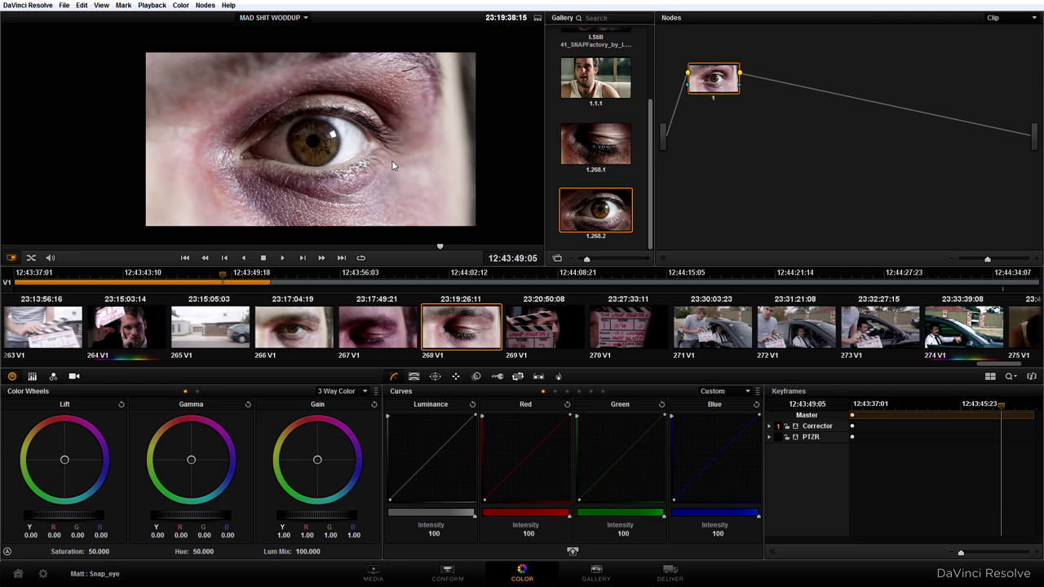
Reframe clip 268 with input sizing at pan 45.000, tilt -14.500 and zoom 1.484
{"action": "left_click", "coordinate": [517, 377]}
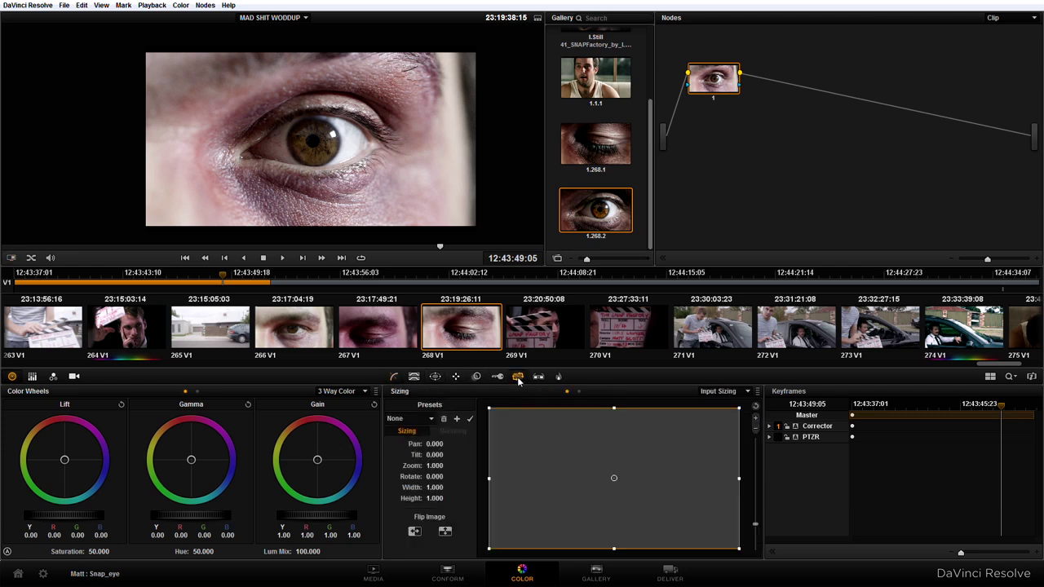
{"action": "mouse_move", "coordinate": [434, 467]}
{"action": "left_mouse_down"}
{"action": "mouse_move", "coordinate": [490, 466]}
{"action": "mouse_move", "coordinate": [445, 468]}
{"action": "left_mouse_up"}
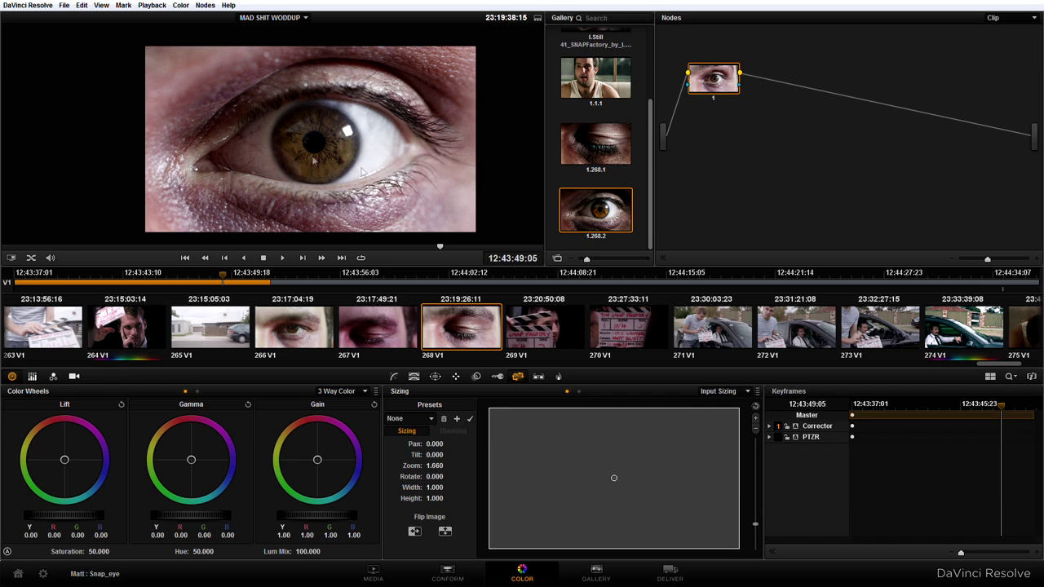
{"action": "mouse_move", "coordinate": [428, 465]}
{"action": "left_mouse_down"}
{"action": "mouse_move", "coordinate": [479, 464]}
{"action": "mouse_move", "coordinate": [436, 464]}
{"action": "left_mouse_up"}
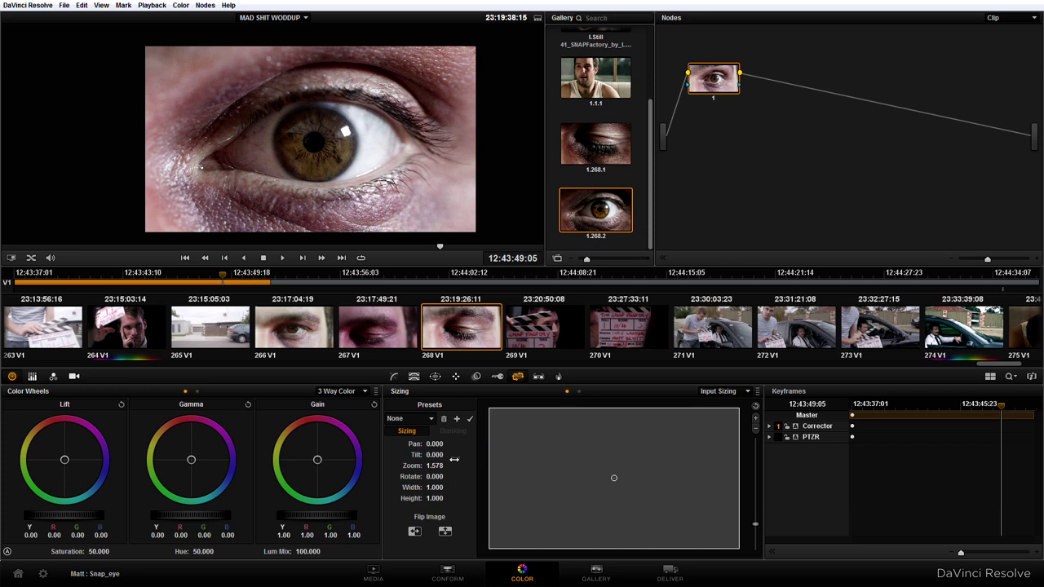
{"action": "mouse_move", "coordinate": [434, 465]}
{"action": "left_mouse_down"}
{"action": "mouse_move", "coordinate": [424, 466]}
{"action": "mouse_move", "coordinate": [445, 443]}
{"action": "mouse_move", "coordinate": [424, 455]}
{"action": "left_mouse_up"}
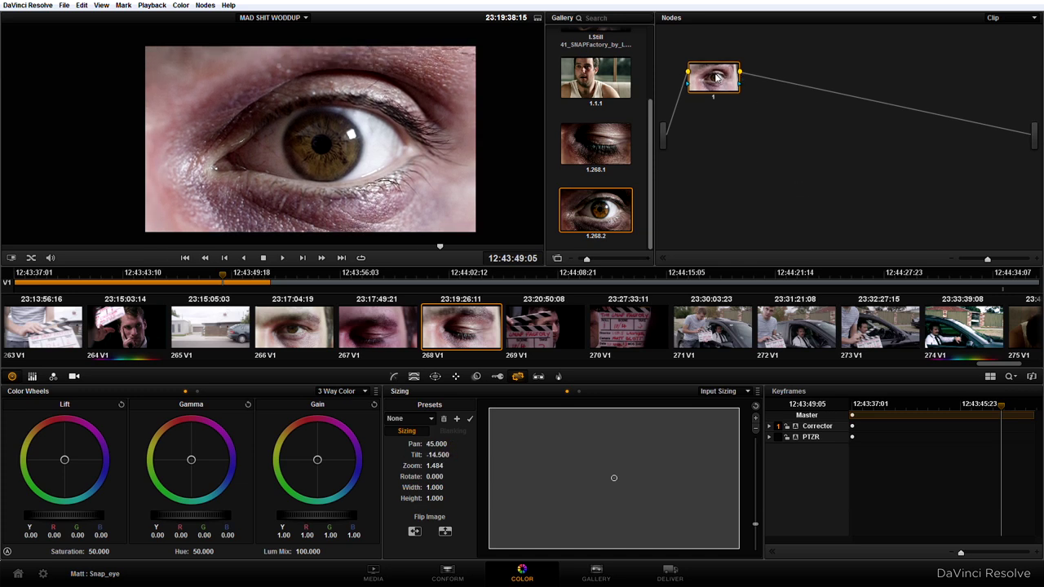
Show the scopes and set node 1's master lift to -0.02 and master gain to 1.06
{"action": "right_click", "coordinate": [289, 185]}
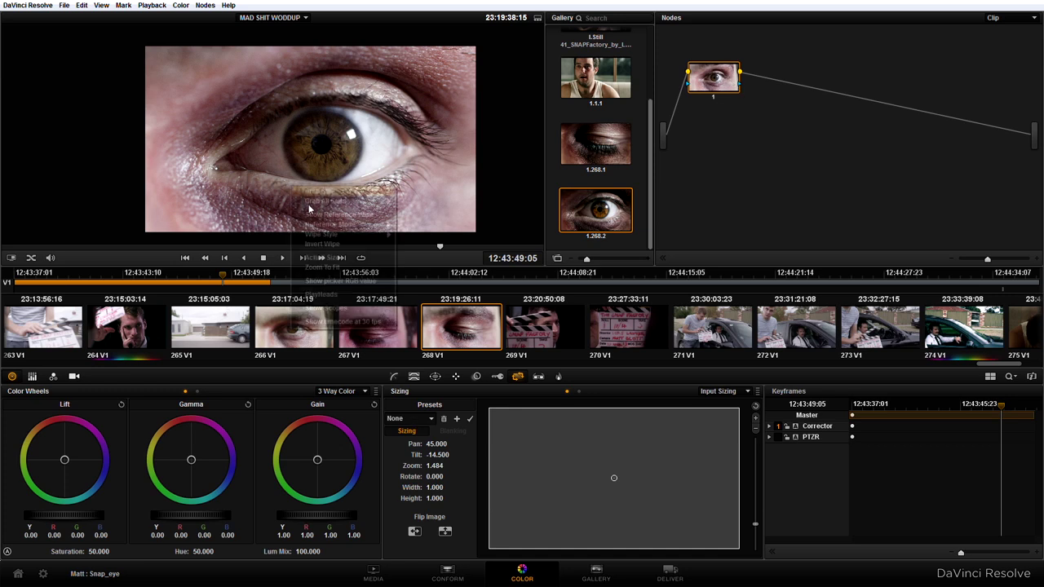
{"action": "left_click", "coordinate": [353, 325]}
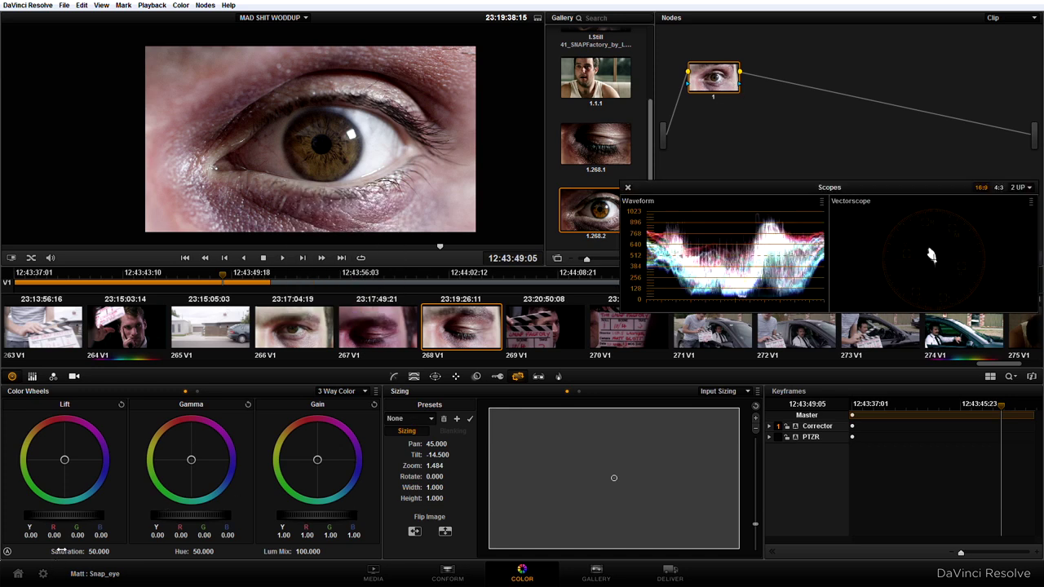
{"action": "left_click_drag", "start_coordinate": [92, 517], "coordinate": [76, 518]}
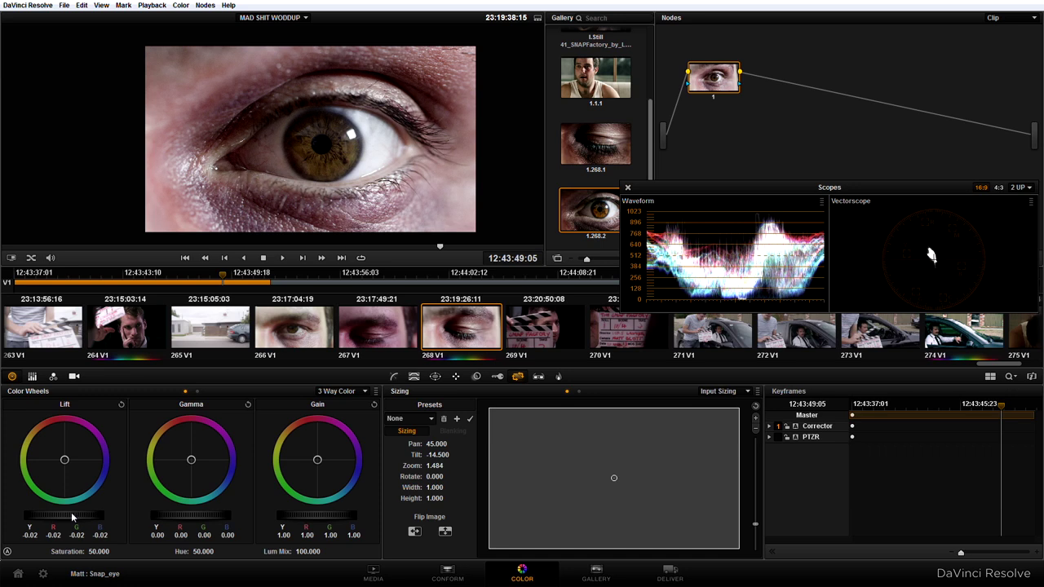
{"action": "mouse_move", "coordinate": [302, 519]}
{"action": "left_mouse_down"}
{"action": "mouse_move", "coordinate": [341, 519]}
{"action": "mouse_move", "coordinate": [313, 518]}
{"action": "left_mouse_up"}
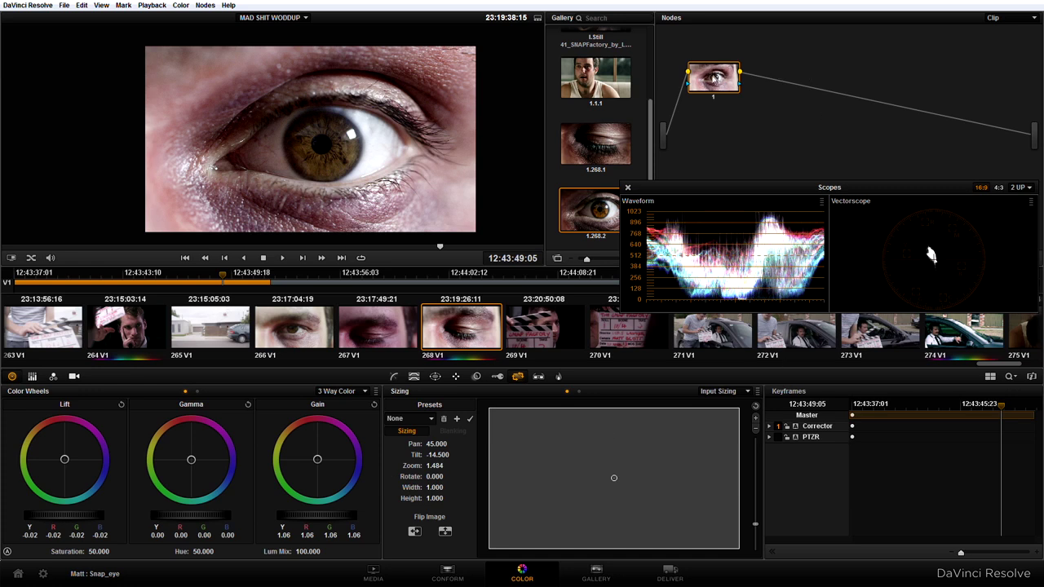
Add serial node 2, shift its gamma to red -0.01, green 0.01 and blue -0.01, and set blue gain to 1.01
{"action": "key", "text": "alt+s"}
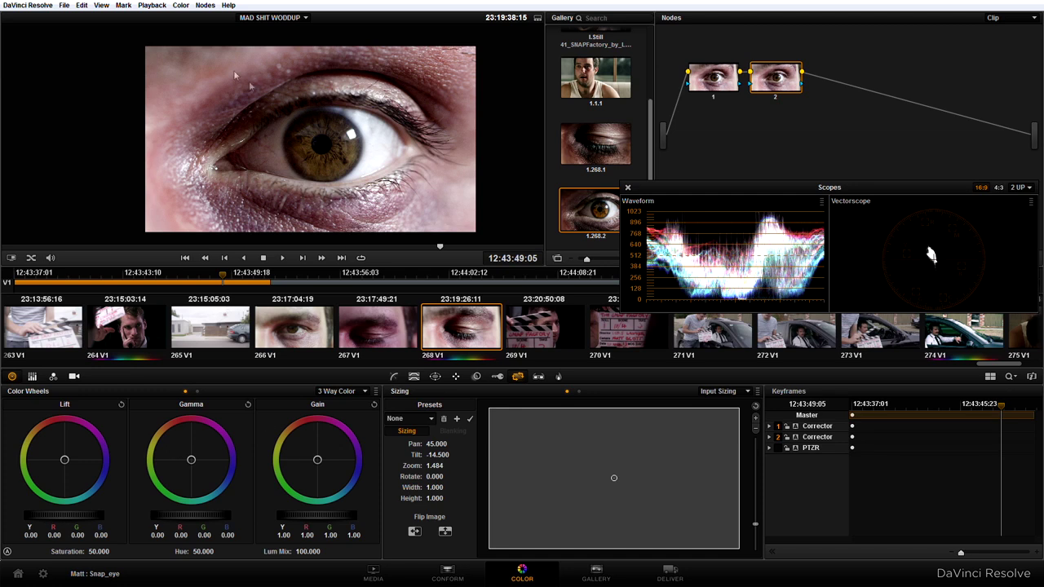
{"action": "left_click_drag", "start_coordinate": [191, 460], "coordinate": [183, 484]}
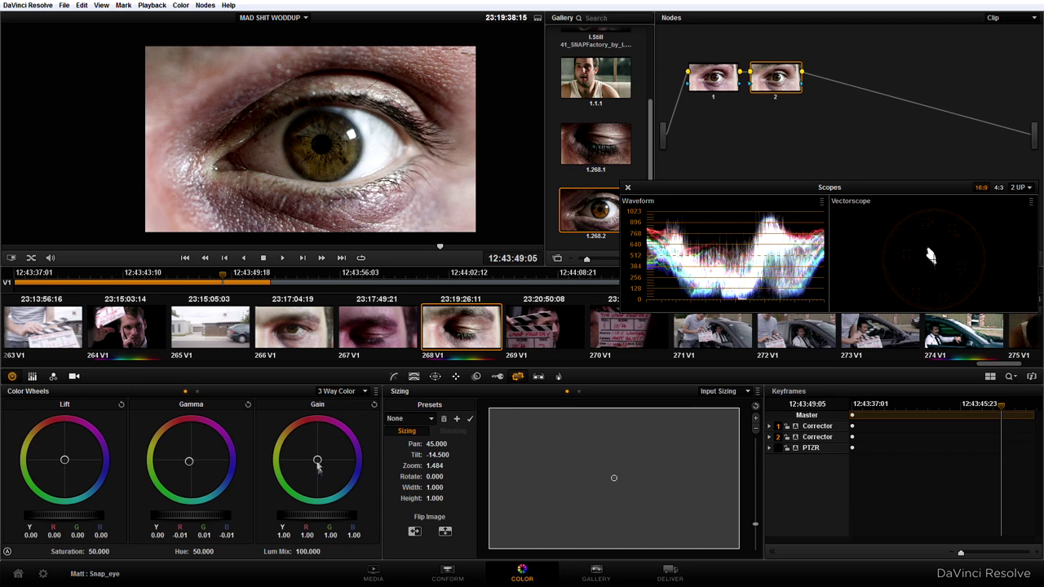
{"action": "left_click_drag", "start_coordinate": [320, 466], "coordinate": [319, 463]}
Move the scopes aside, compare the grade with still 1.268.2 using the reference wipe, and close the scopes
{"action": "left_click_drag", "start_coordinate": [689, 190], "coordinate": [597, 295]}
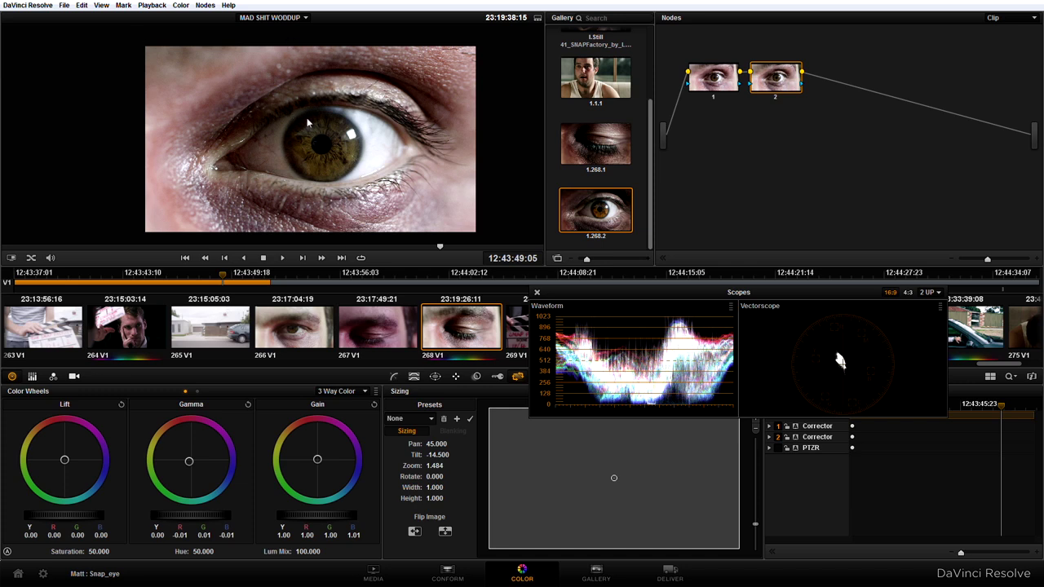
{"action": "double_click", "coordinate": [575, 209]}
{"action": "left_click_drag", "start_coordinate": [248, 173], "coordinate": [481, 208]}
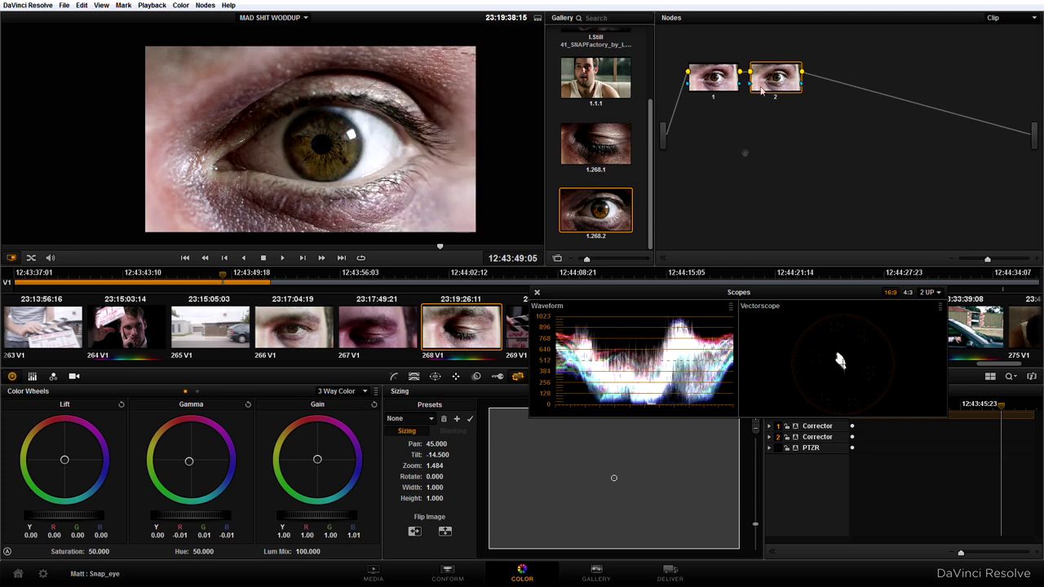
{"action": "left_click", "coordinate": [537, 294]}
Add an inverted circular window around the eye on node 2 with aspect about 74.34 and softness about 6.90
{"action": "left_click", "coordinate": [435, 377]}
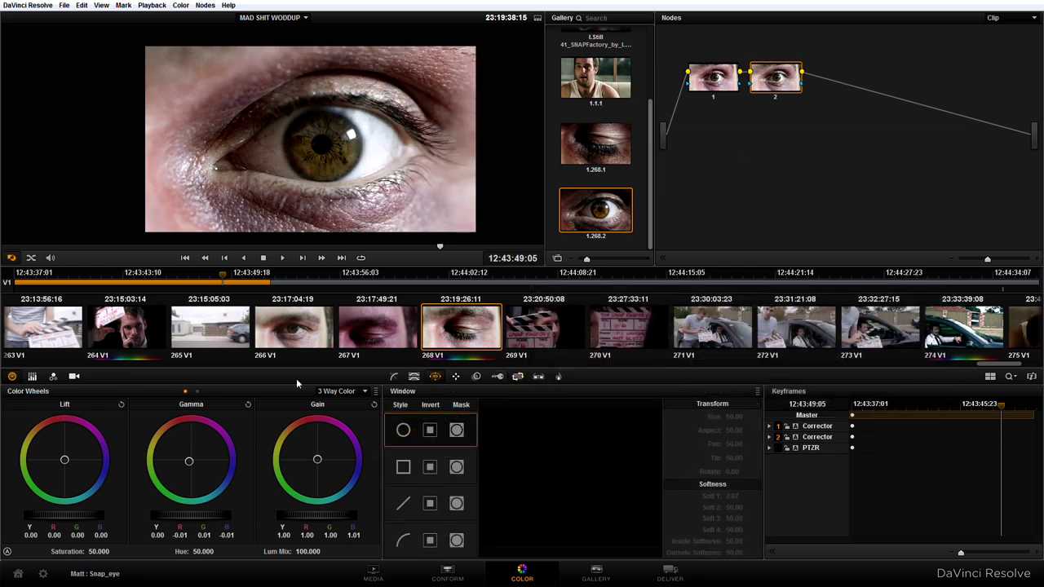
{"action": "left_click", "coordinate": [403, 430]}
{"action": "left_click_drag", "start_coordinate": [410, 142], "coordinate": [463, 144]}
{"action": "mouse_move", "coordinate": [320, 230]}
{"action": "left_mouse_down"}
{"action": "mouse_move", "coordinate": [352, 243]}
{"action": "mouse_move", "coordinate": [331, 221]}
{"action": "left_mouse_up"}
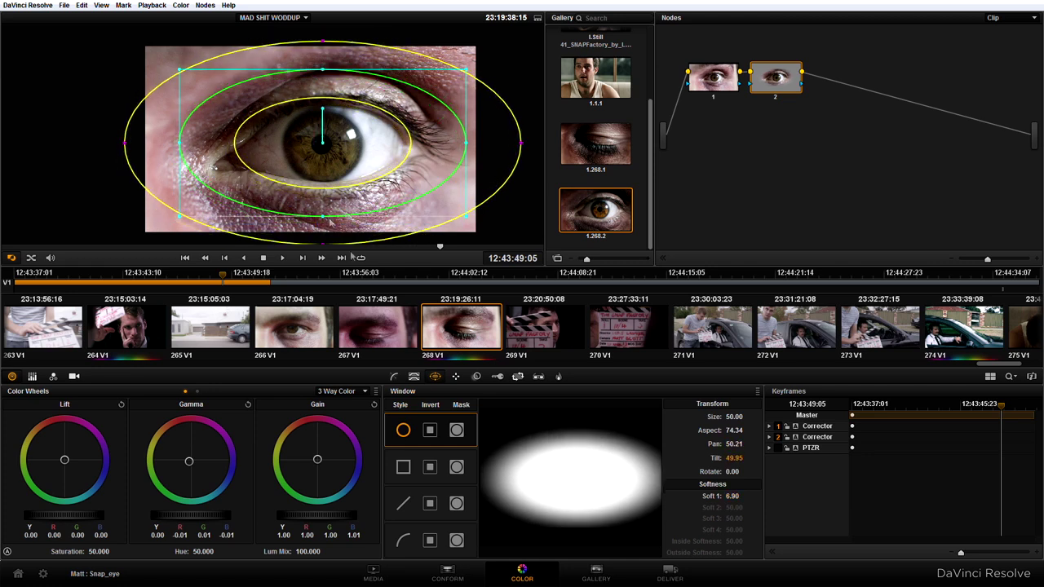
{"action": "left_click", "coordinate": [430, 431]}
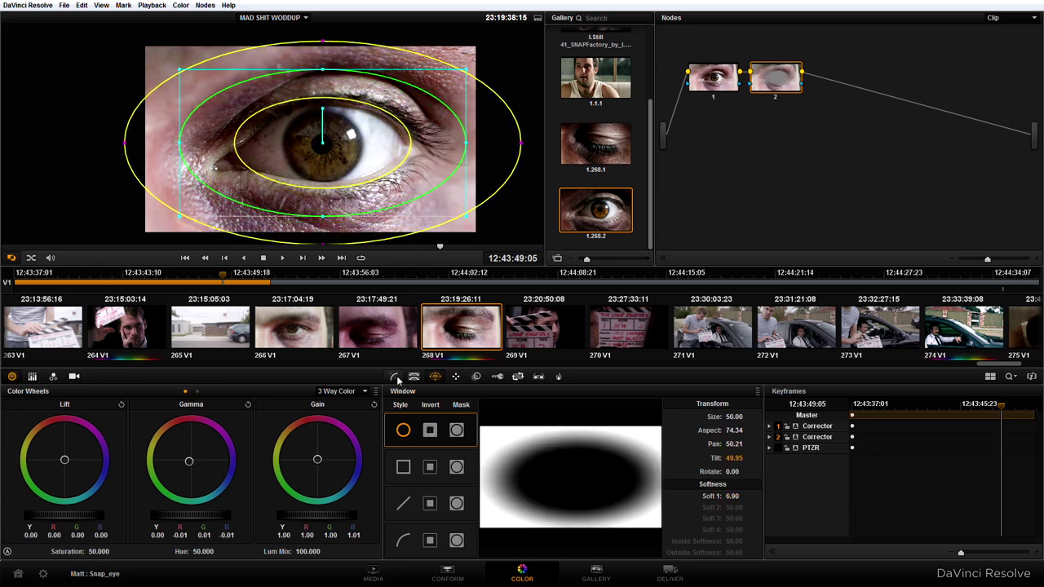
Darken outside the eye: pull node 2's curve midtones down, set lift to -0.07 and gamma to Y -0.03, R -0.04, G -0.03, B -0.05
{"action": "left_click", "coordinate": [395, 377]}
{"action": "mouse_move", "coordinate": [431, 470]}
{"action": "left_mouse_down"}
{"action": "mouse_move", "coordinate": [436, 486]}
{"action": "mouse_move", "coordinate": [425, 459]}
{"action": "mouse_move", "coordinate": [446, 501]}
{"action": "mouse_move", "coordinate": [436, 486]}
{"action": "left_mouse_up"}
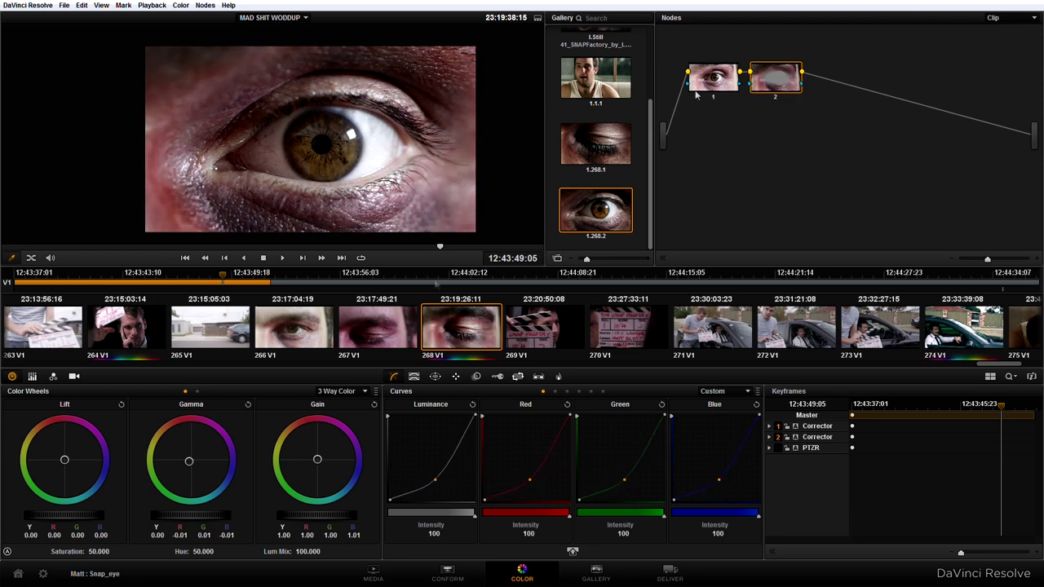
{"action": "left_click_drag", "start_coordinate": [82, 520], "coordinate": [31, 520]}
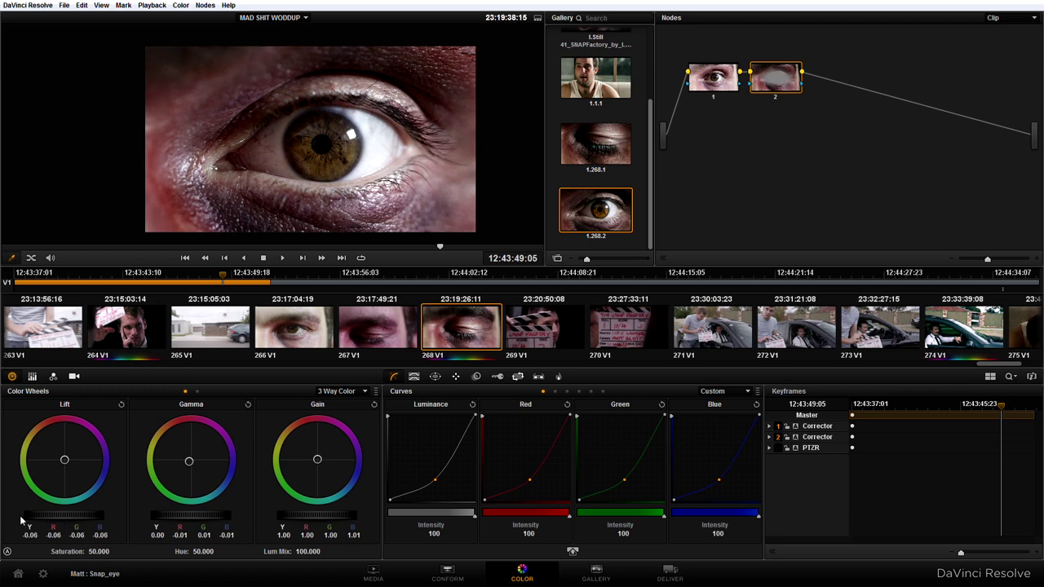
{"action": "left_click_drag", "start_coordinate": [196, 519], "coordinate": [151, 517]}
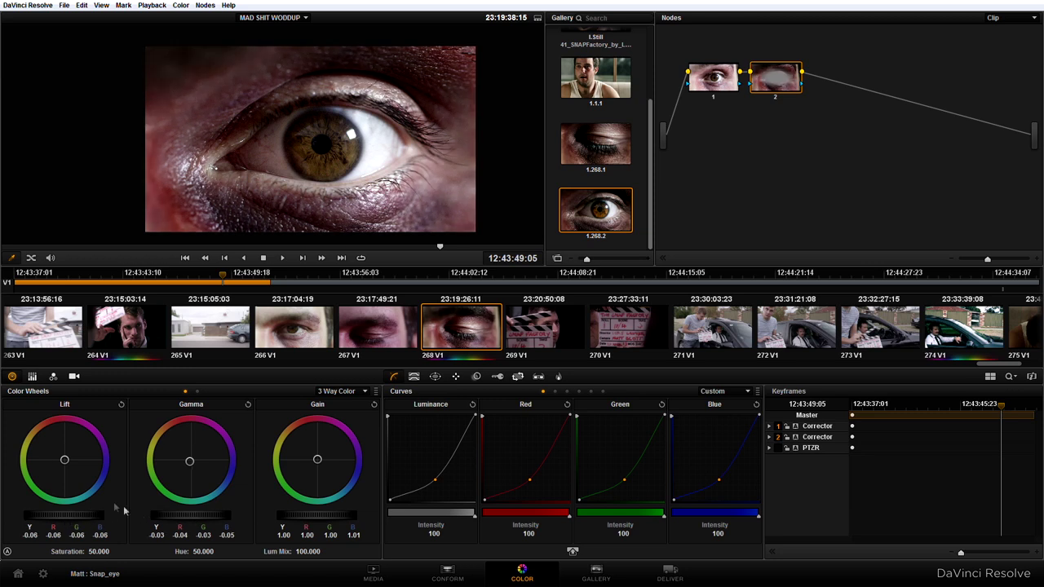
{"action": "left_click_drag", "start_coordinate": [80, 517], "coordinate": [64, 518]}
Desaturate the reds on node 2 with the Hue Vs Sat curve, adjusting the control point at its magenta end
{"action": "left_click", "coordinate": [748, 391]}
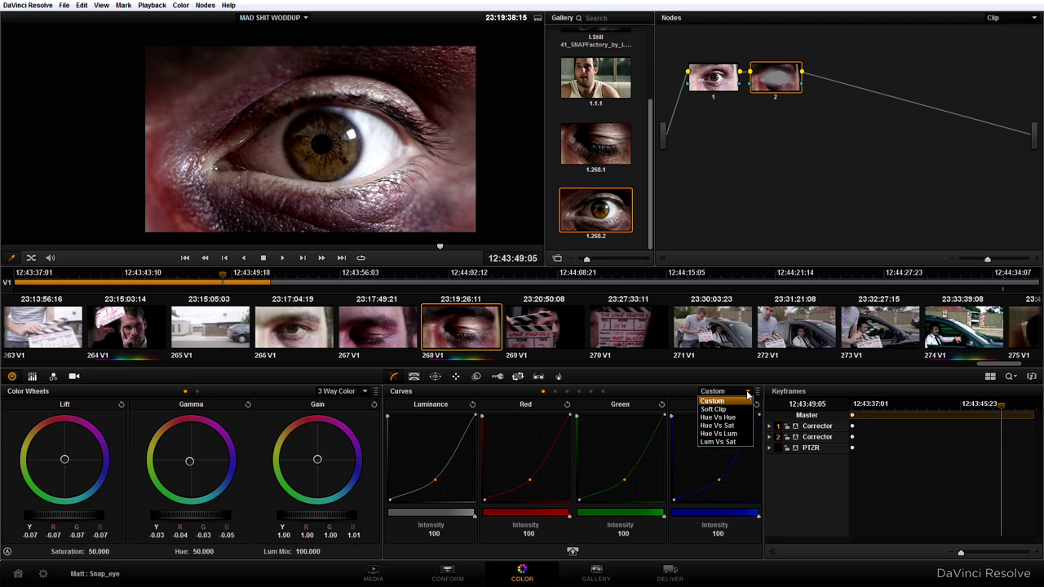
{"action": "left_click", "coordinate": [728, 425]}
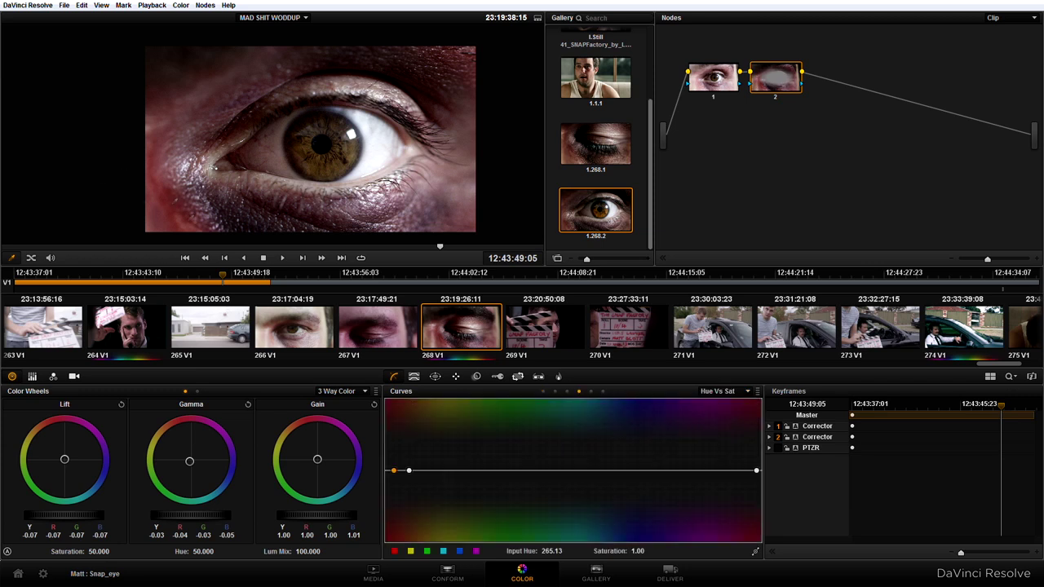
{"action": "left_click_drag", "start_coordinate": [395, 476], "coordinate": [391, 511]}
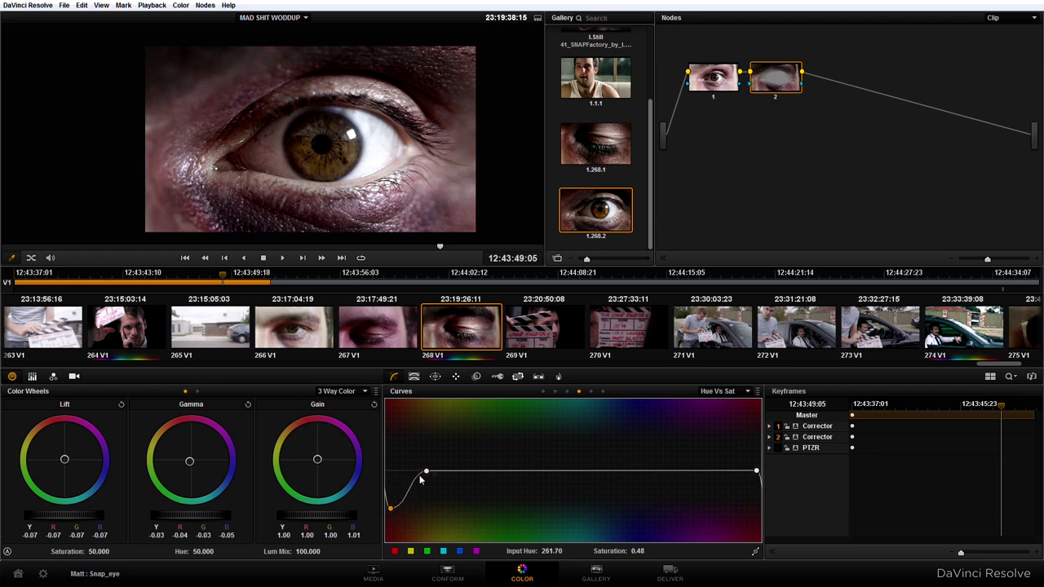
{"action": "left_click_drag", "start_coordinate": [756, 474], "coordinate": [718, 472]}
{"action": "left_click_drag", "start_coordinate": [389, 509], "coordinate": [391, 513]}
Add an outside node from node 2 and raise the new node's master gain to 1.09 to brighten the eye
{"action": "left_click", "coordinate": [436, 377]}
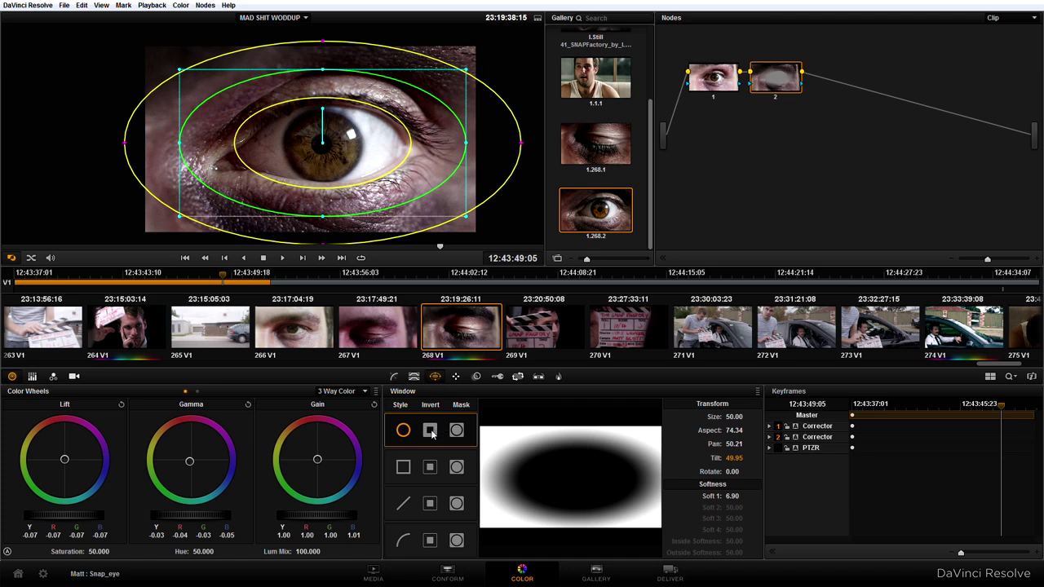
{"action": "right_click", "coordinate": [784, 75]}
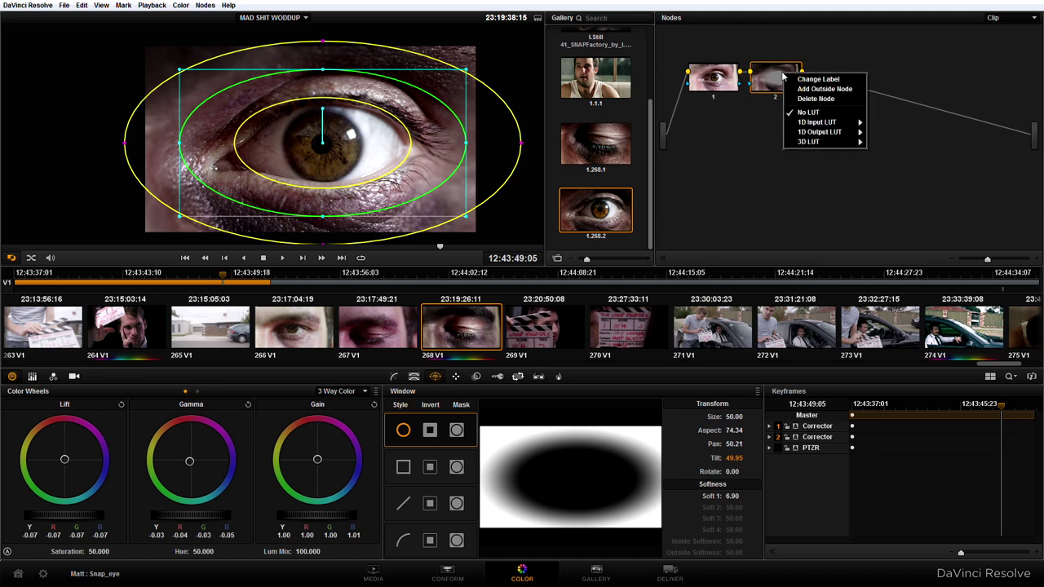
{"action": "left_click", "coordinate": [823, 90]}
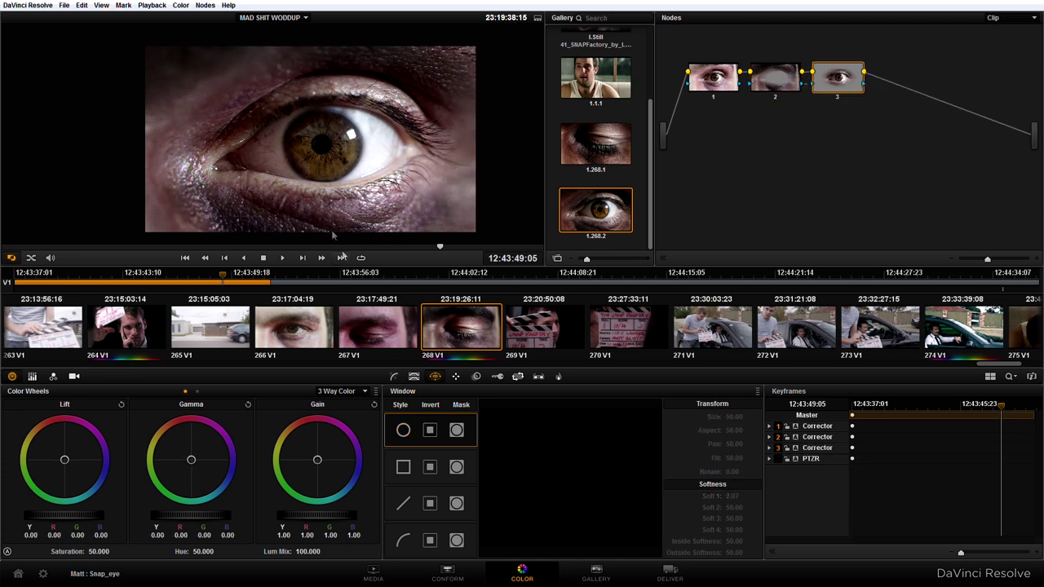
{"action": "left_click", "coordinate": [395, 377]}
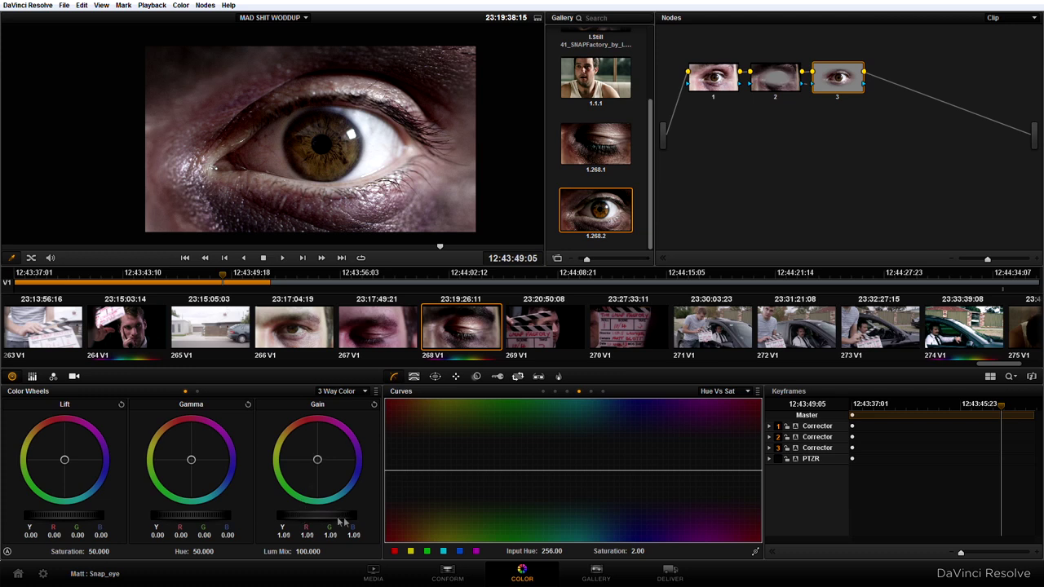
{"action": "left_click_drag", "start_coordinate": [346, 522], "coordinate": [343, 520]}
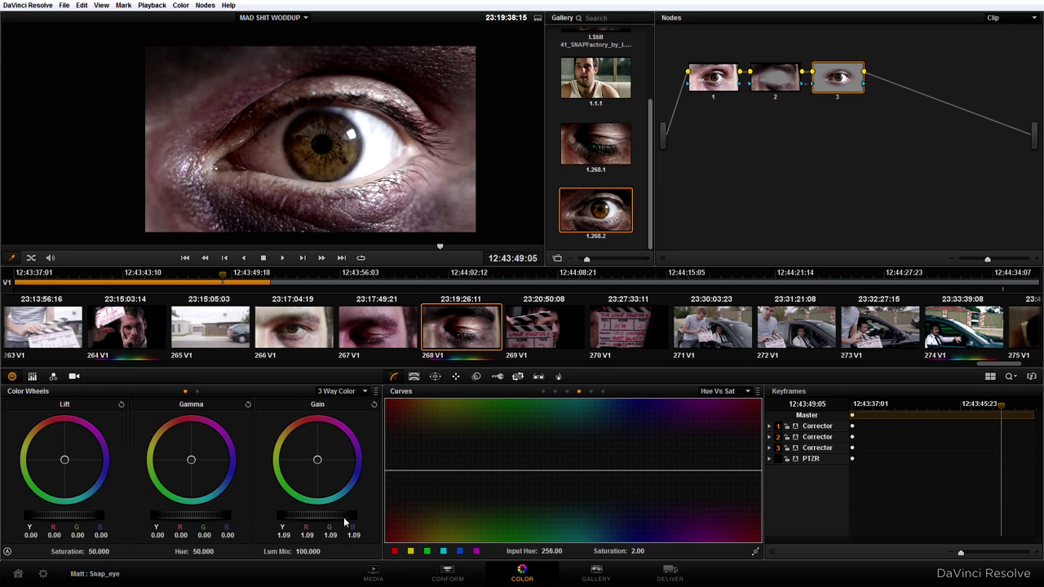
Sharpen the eye on node 3 by setting the blur radius to 0.47 for all channels
{"action": "left_click", "coordinate": [477, 377]}
{"action": "mouse_move", "coordinate": [488, 475]}
{"action": "left_mouse_down"}
{"action": "mouse_move", "coordinate": [486, 486]}
{"action": "mouse_move", "coordinate": [491, 462]}
{"action": "mouse_move", "coordinate": [492, 475]}
{"action": "left_mouse_up"}
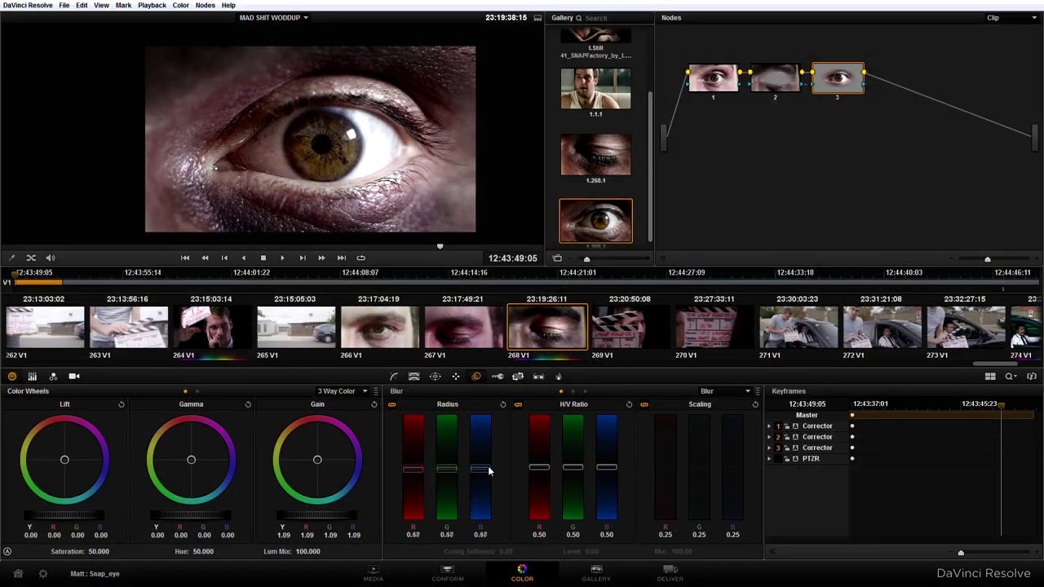
{"action": "left_click_drag", "start_coordinate": [483, 470], "coordinate": [490, 476]}
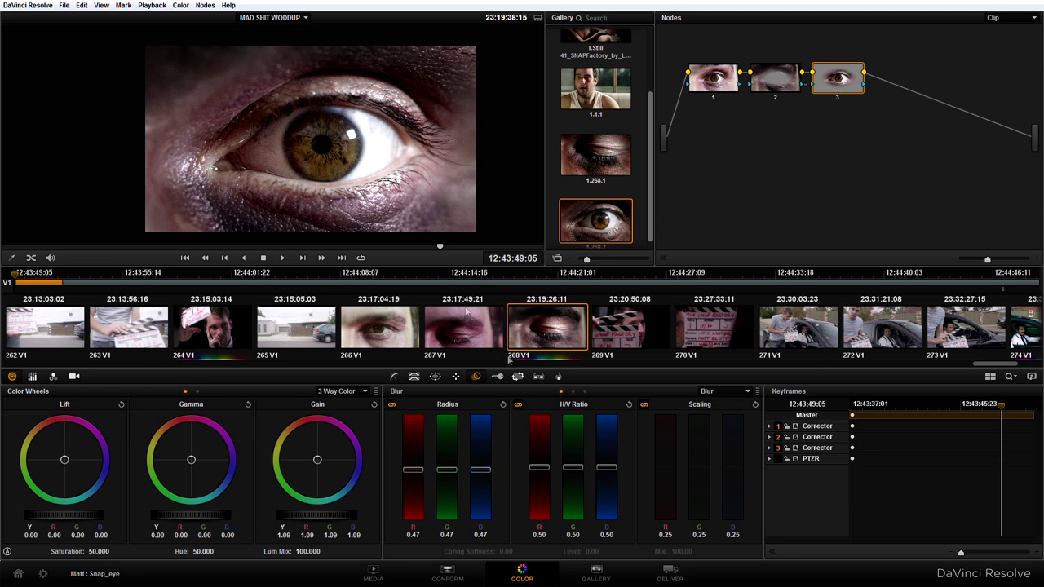
Add serial node 4 with a circular window around the iris, about size 22.46, aspect 55.00 and softness 3.68
{"action": "key", "text": "alt+s"}
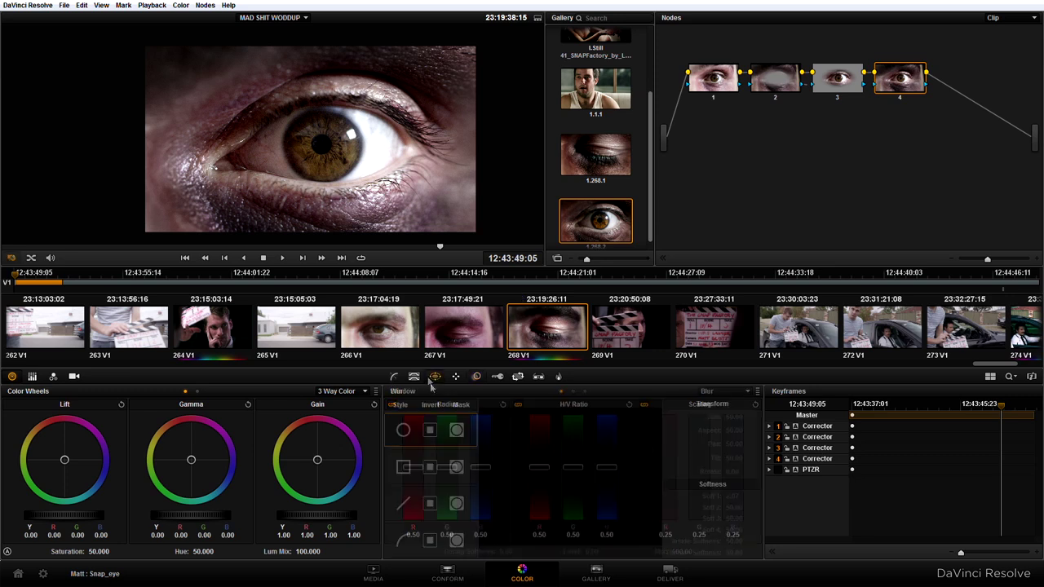
{"action": "left_click", "coordinate": [403, 430]}
{"action": "left_click_drag", "start_coordinate": [393, 145], "coordinate": [356, 145]}
{"action": "left_click_drag", "start_coordinate": [317, 68], "coordinate": [323, 114]}
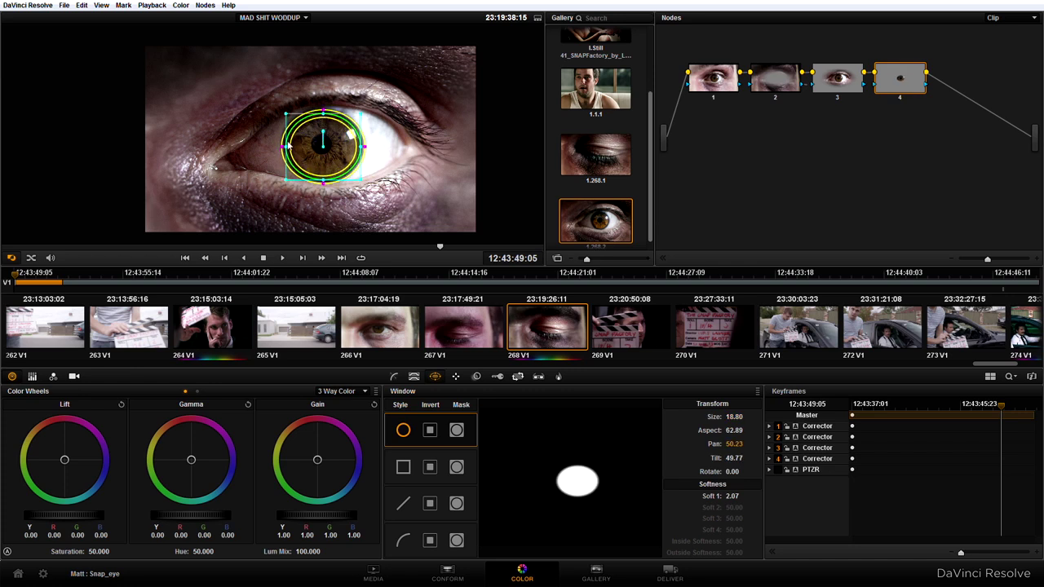
{"action": "left_click_drag", "start_coordinate": [288, 144], "coordinate": [287, 147]}
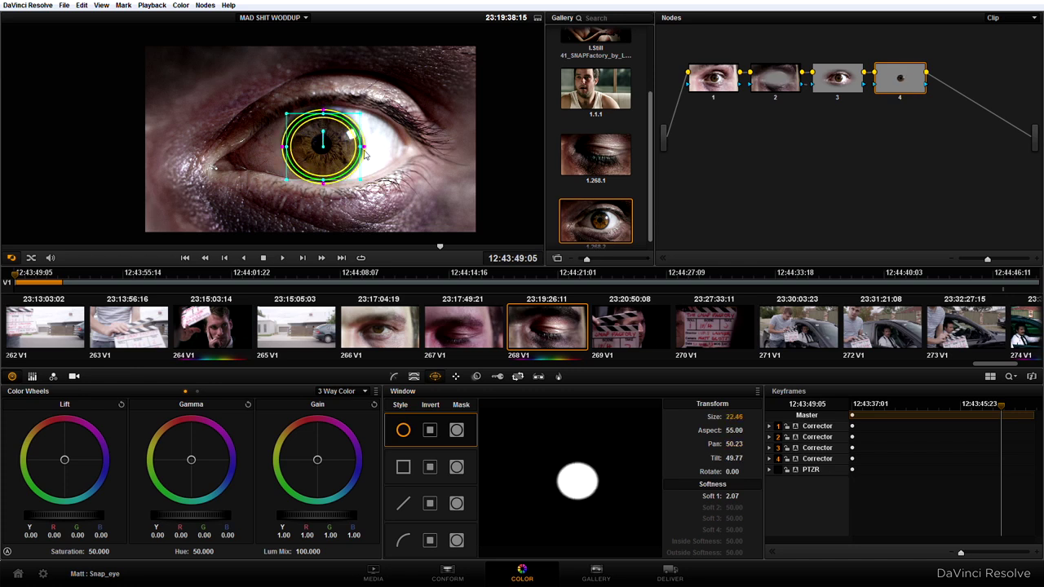
{"action": "left_click_drag", "start_coordinate": [364, 153], "coordinate": [370, 153]}
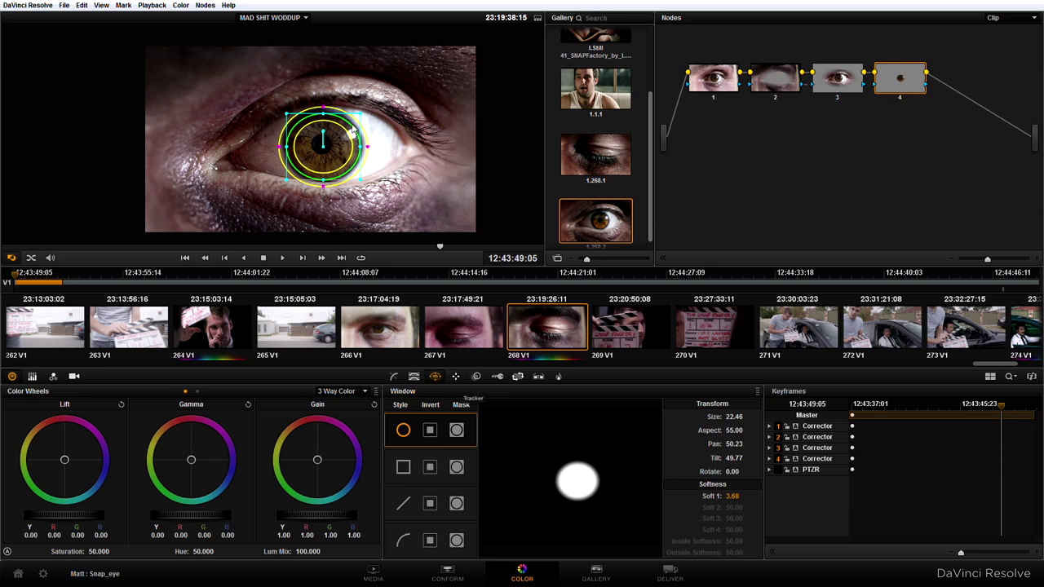
Track node 4's iris window forward to the clip's end, then backward from about 12:43:49:06, stopping once the eye is closed
{"action": "left_click", "coordinate": [456, 375]}
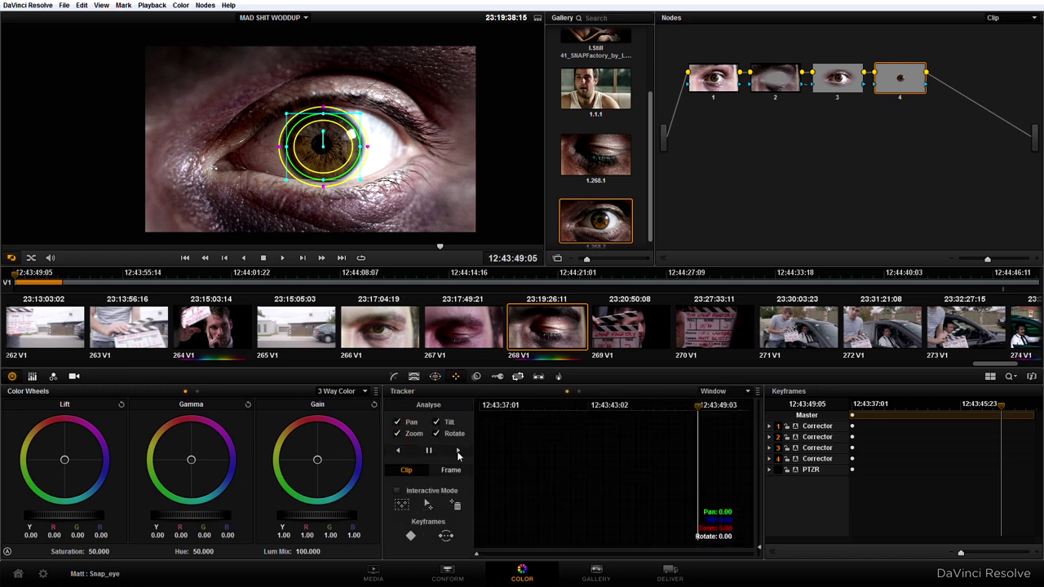
{"action": "left_click", "coordinate": [457, 450]}
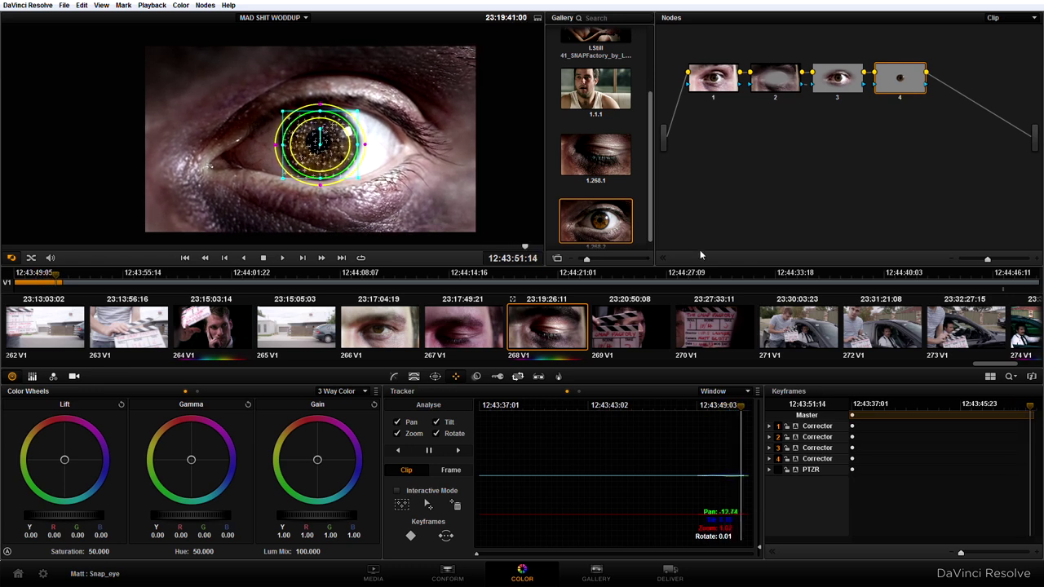
{"action": "left_click_drag", "start_coordinate": [748, 407], "coordinate": [637, 410]}
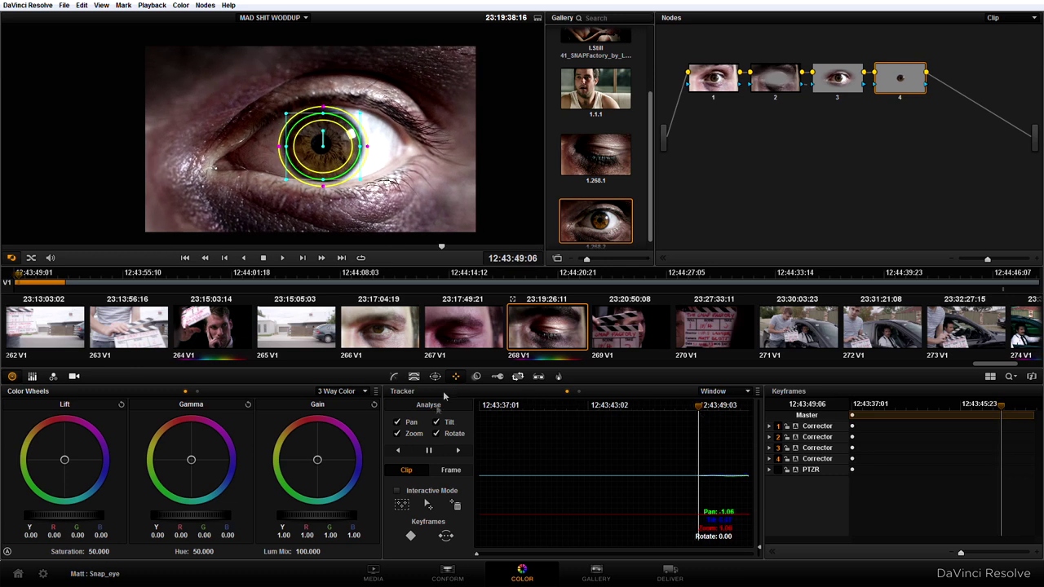
{"action": "left_click", "coordinate": [399, 452]}
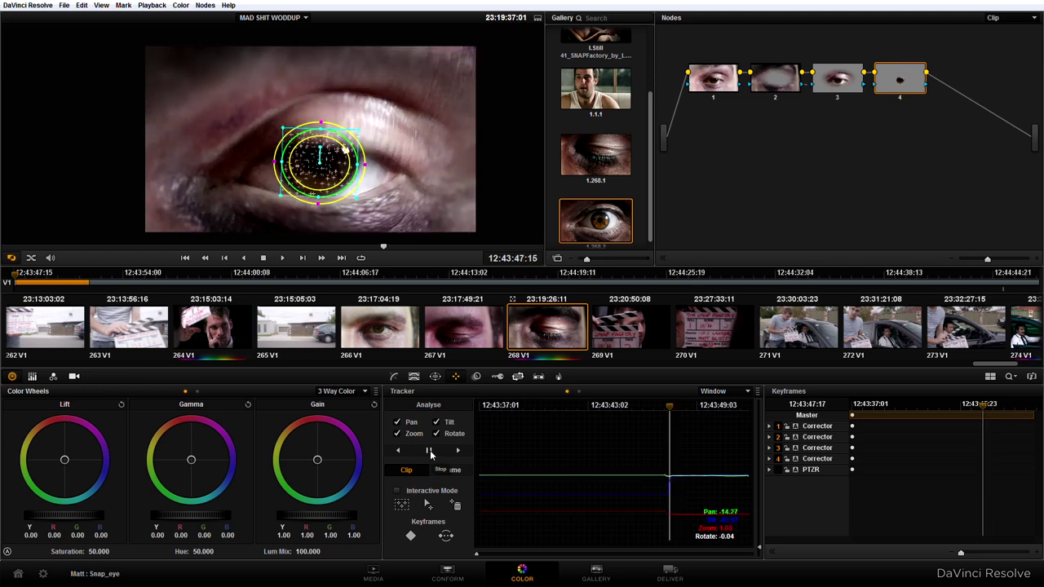
{"action": "left_click", "coordinate": [430, 450]}
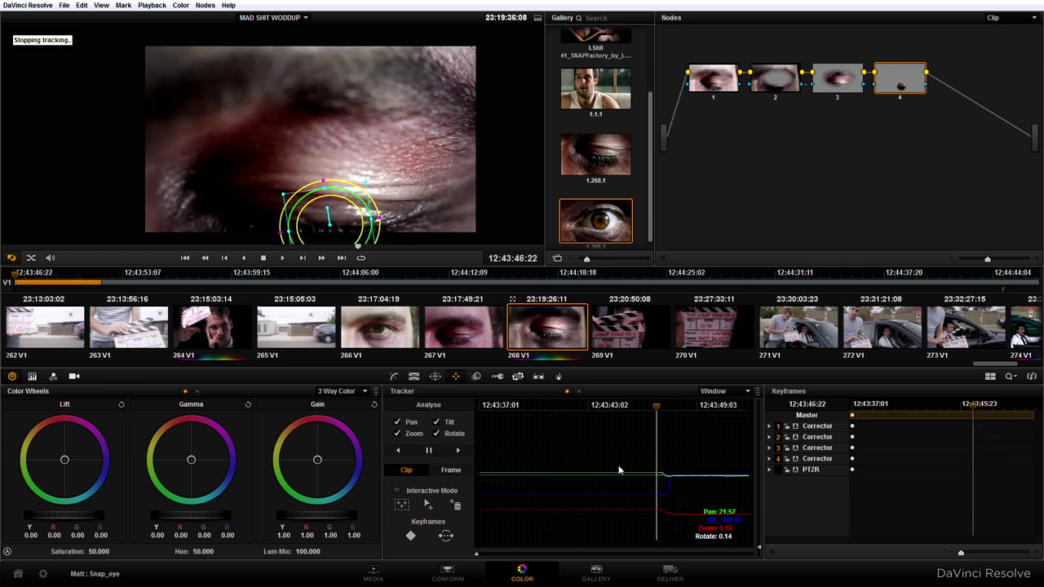
With automatic keyframing on for node 4, keyframe its key output gain at 1.000 at 12:43:47:19
{"action": "left_click_drag", "start_coordinate": [659, 407], "coordinate": [673, 409]}
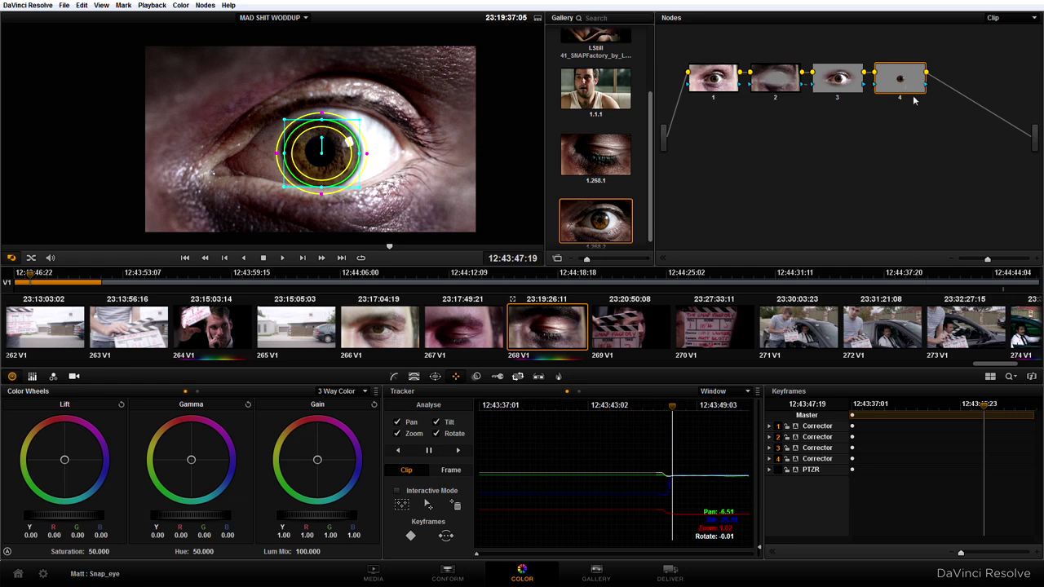
{"action": "left_click_drag", "start_coordinate": [911, 90], "coordinate": [931, 127]}
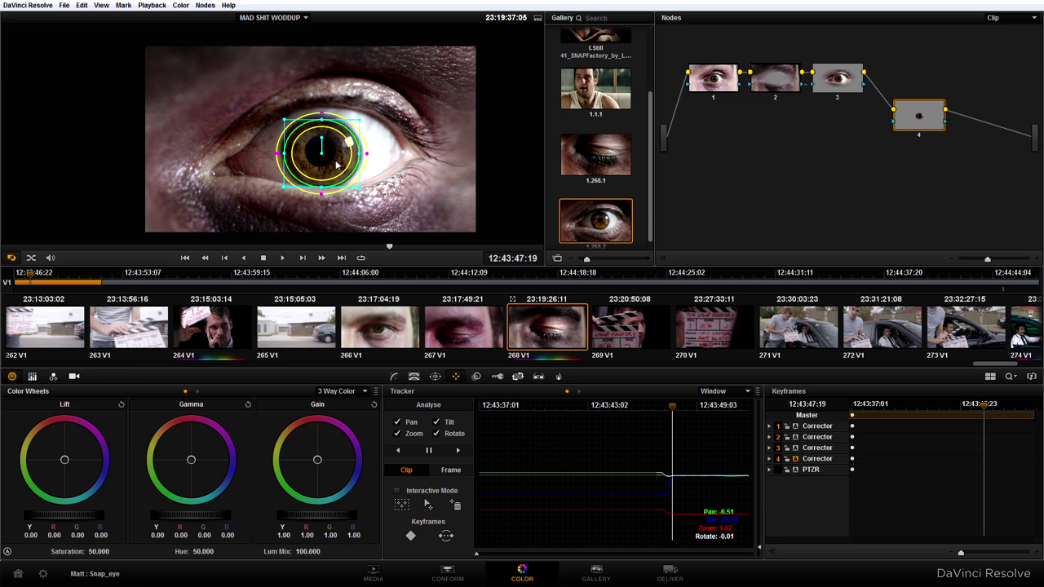
{"action": "left_click_drag", "start_coordinate": [336, 162], "coordinate": [334, 162]}
{"action": "left_click", "coordinate": [497, 377]}
{"action": "left_click_drag", "start_coordinate": [712, 428], "coordinate": [746, 426]}
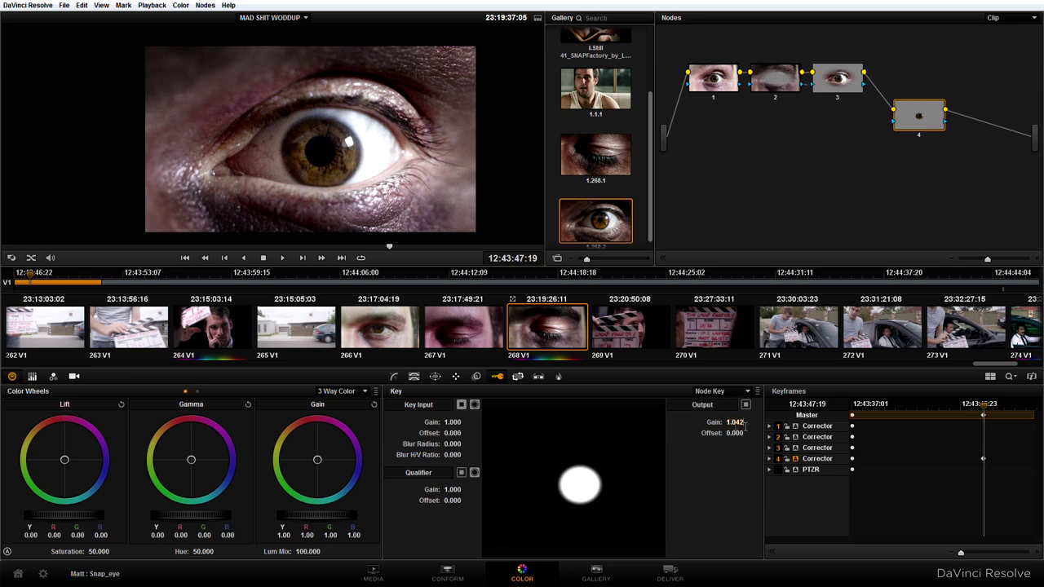
{"action": "type", "text": "1"}
{"action": "key", "text": "Return"}
Expand node 4's keyframe tracks, keyframe its key output gain at 0 at 12:43:47:14, and check the resulting fade
{"action": "left_click", "coordinate": [769, 459]}
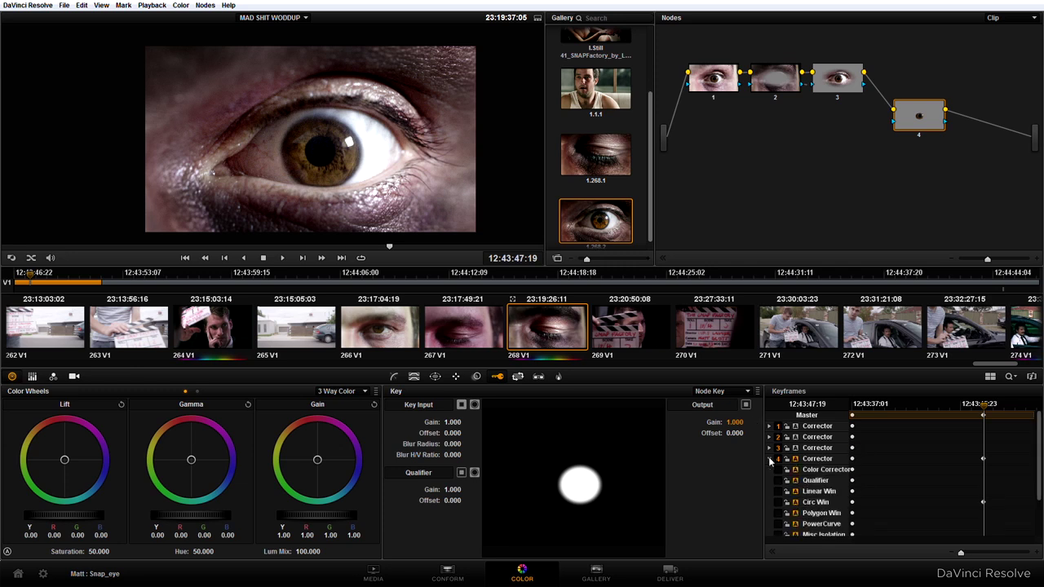
{"action": "left_click_drag", "start_coordinate": [1040, 482], "coordinate": [1039, 518]}
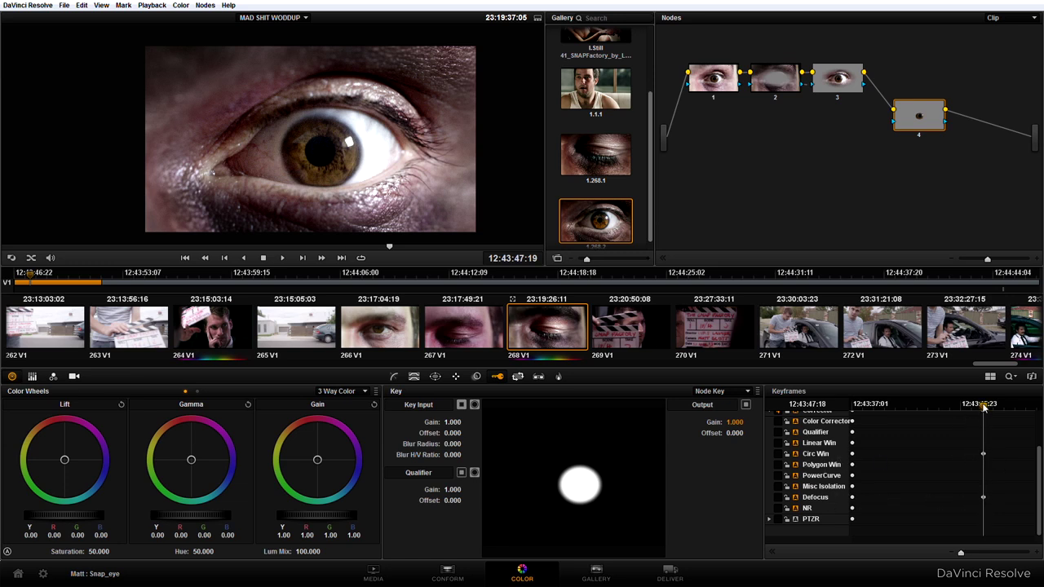
{"action": "left_click_drag", "start_coordinate": [983, 405], "coordinate": [981, 409]}
{"action": "left_click", "coordinate": [738, 422]}
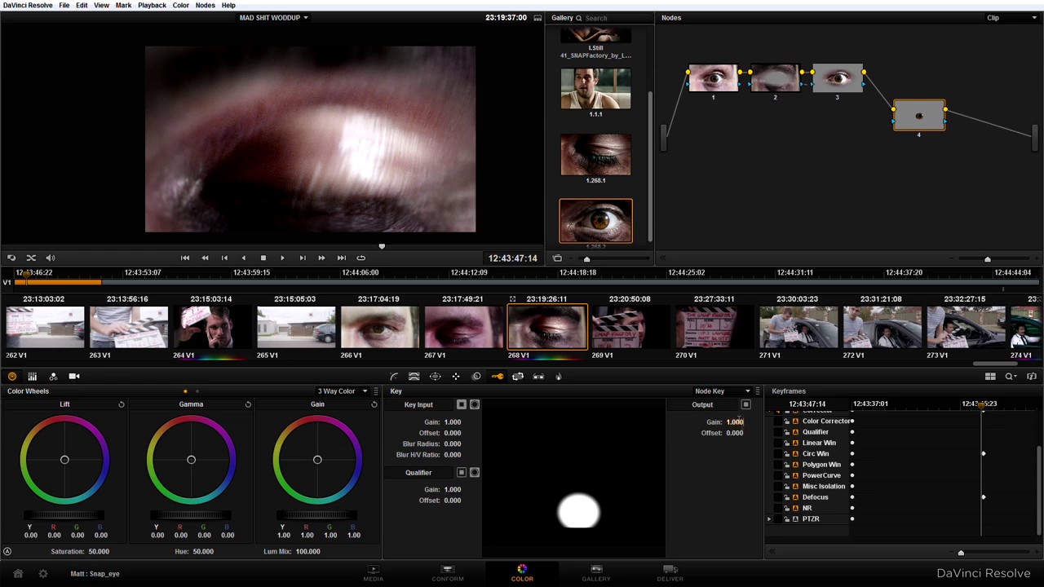
{"action": "type", "text": "0"}
{"action": "key", "text": "Return"}
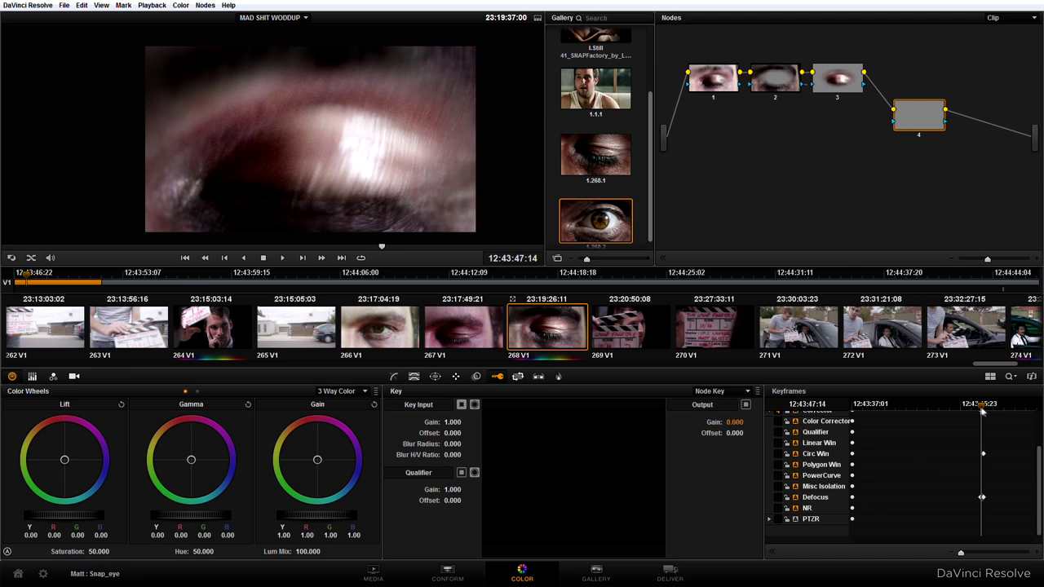
{"action": "left_click_drag", "start_coordinate": [981, 408], "coordinate": [984, 410]}
{"action": "left_click_drag", "start_coordinate": [961, 554], "coordinate": [987, 555]}
{"action": "left_click", "coordinate": [991, 406]}
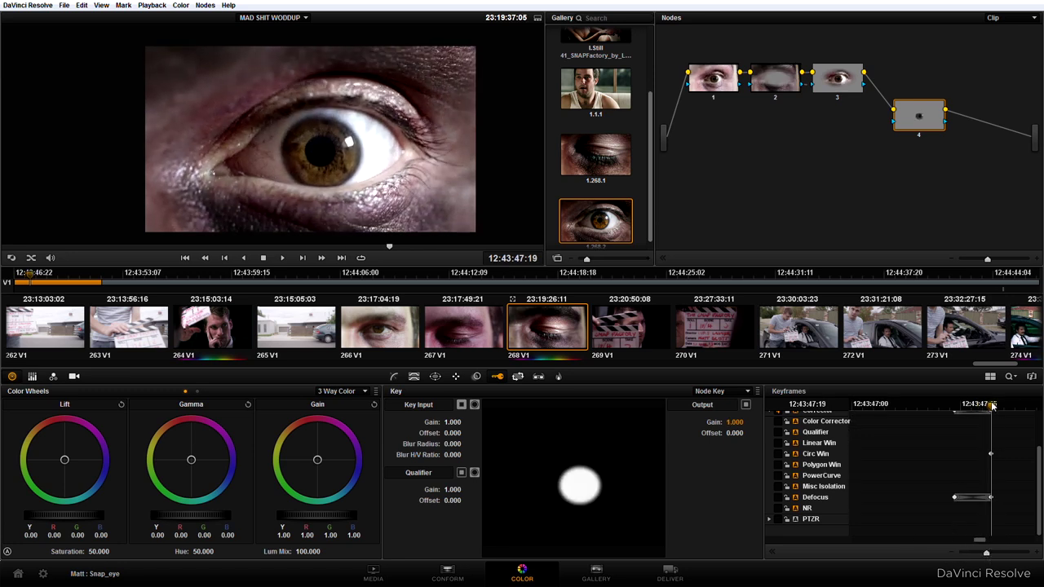
At 12:43:47:18, raise node 4's master gain to 1.21 to brighten the iris inside the circular window
{"action": "left_click_drag", "start_coordinate": [990, 405], "coordinate": [985, 408]}
{"action": "left_click", "coordinate": [436, 377]}
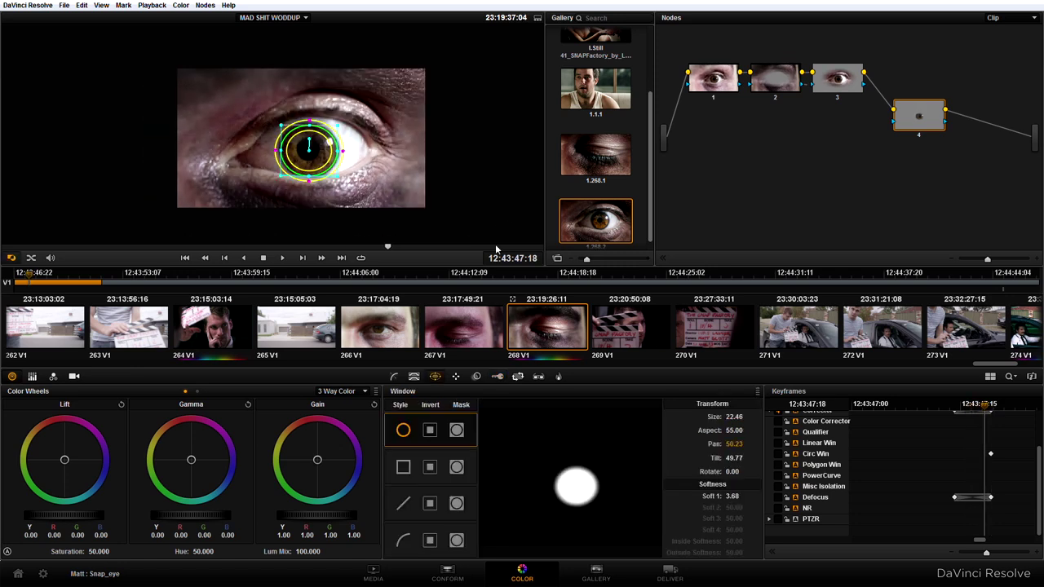
{"action": "scroll", "coordinate": [366, 184], "scroll_direction": "up", "scroll_amount": 2}
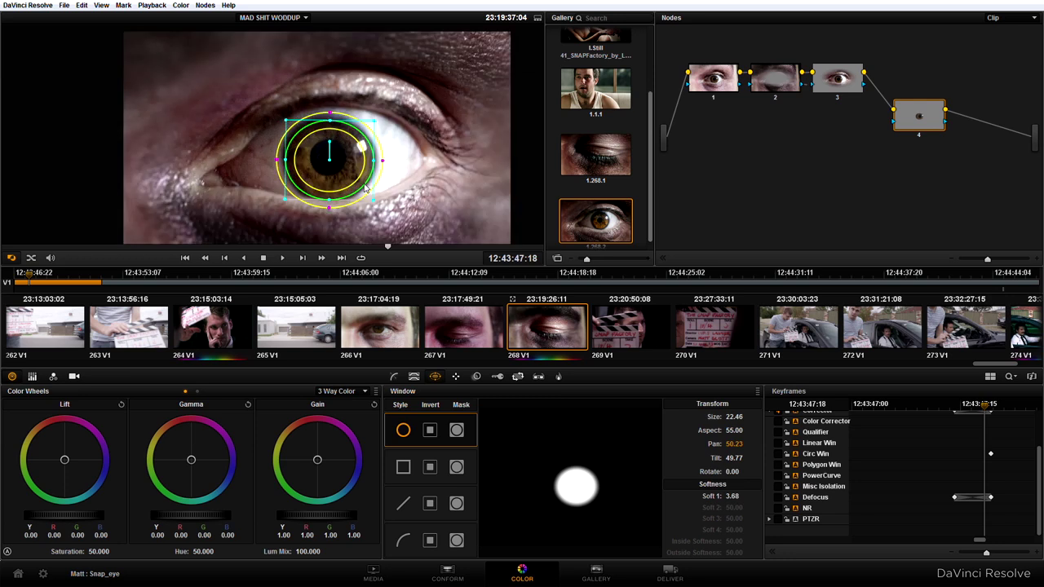
{"action": "left_click_drag", "start_coordinate": [414, 199], "coordinate": [392, 187]}
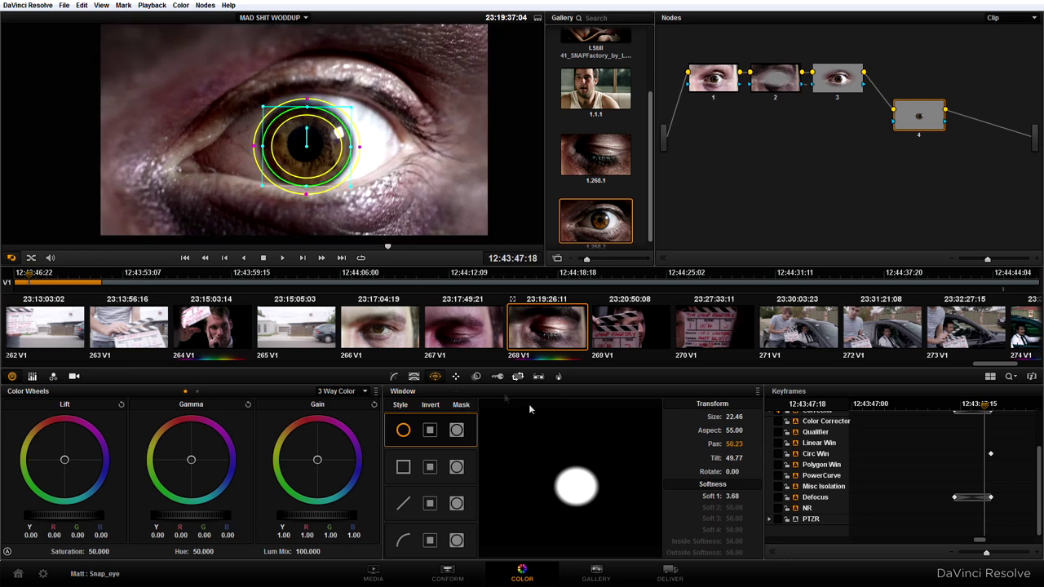
{"action": "left_click", "coordinate": [394, 376]}
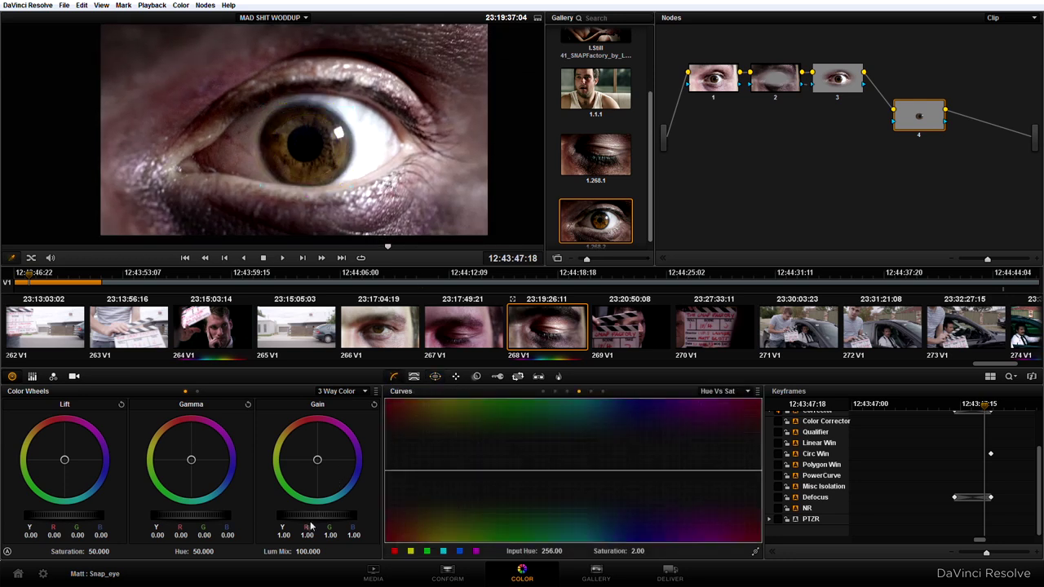
{"action": "left_click_drag", "start_coordinate": [303, 519], "coordinate": [400, 525]}
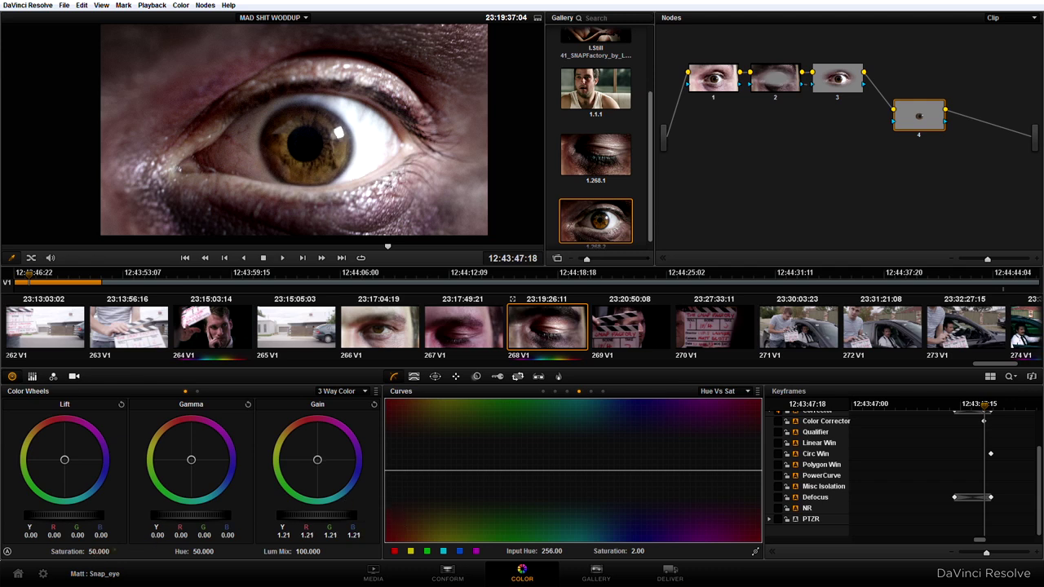
Raise node 4's saturation to 80.800 and shift its gamma toward orange, with red 0.02 and blue -0.04
{"action": "left_click_drag", "start_coordinate": [98, 552], "coordinate": [143, 552]}
{"action": "scroll", "coordinate": [277, 139], "scroll_direction": "down", "scroll_amount": 4}
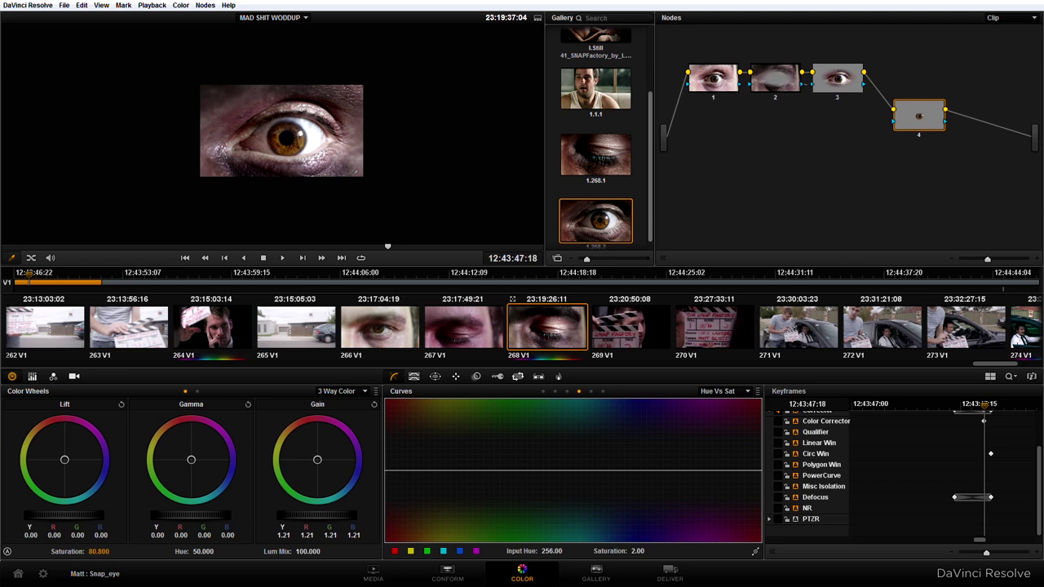
{"action": "scroll", "coordinate": [277, 138], "scroll_direction": "up", "scroll_amount": 2}
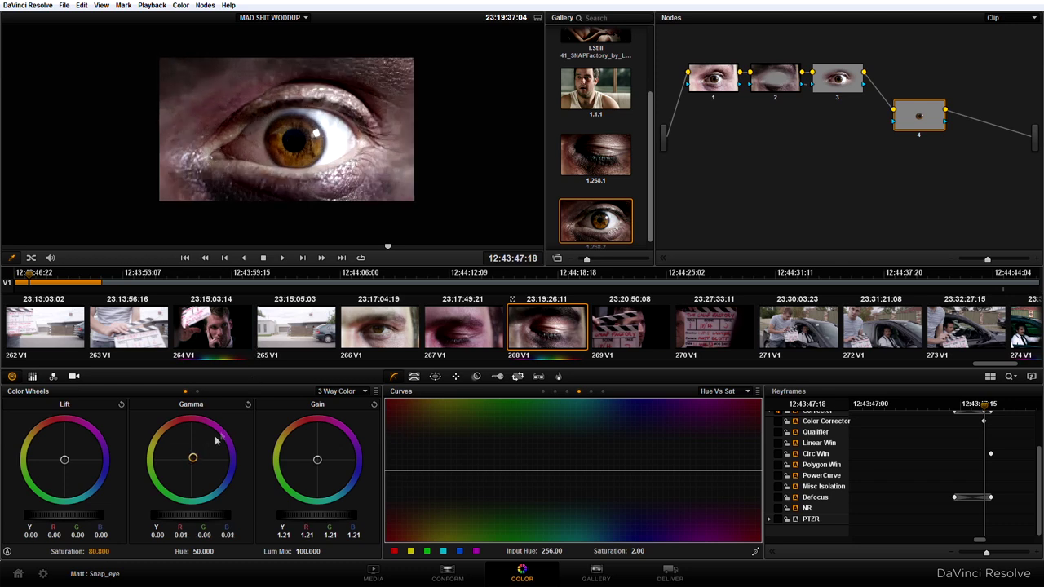
{"action": "left_click_drag", "start_coordinate": [221, 440], "coordinate": [150, 427]}
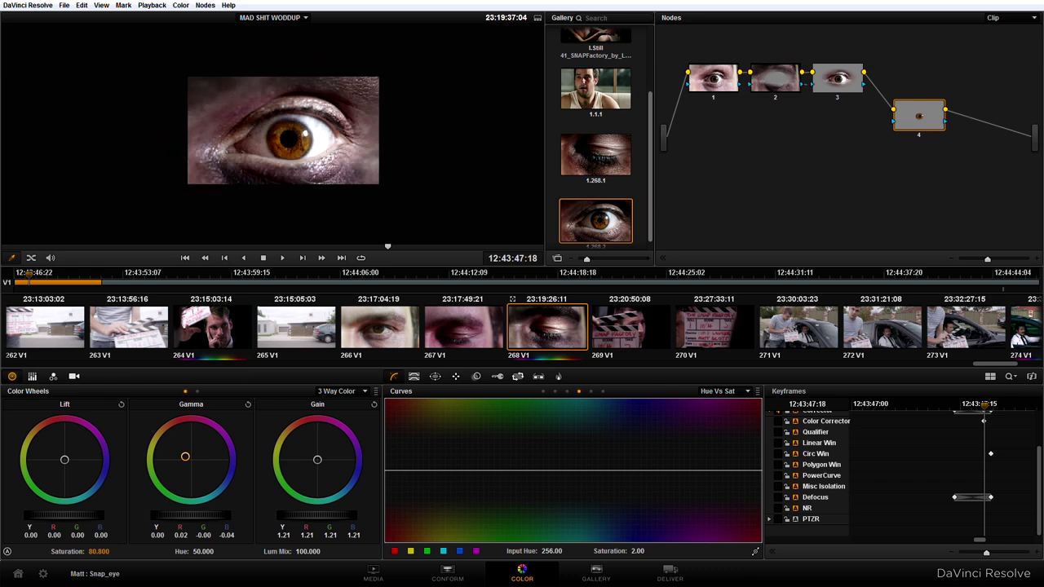
Compare the eye with and without the grade at 12:43:50:22
{"action": "left_click_drag", "start_coordinate": [380, 248], "coordinate": [500, 260]}
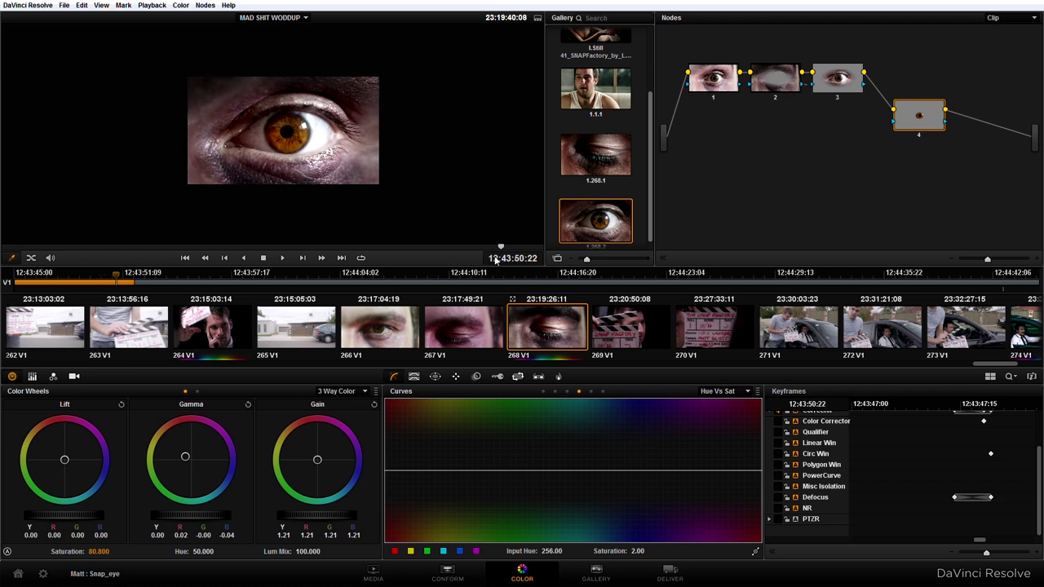
{"action": "key", "text": "shift+d"}
{"action": "key", "text": "shift+d"}
{"action": "key", "text": "shift+d"}
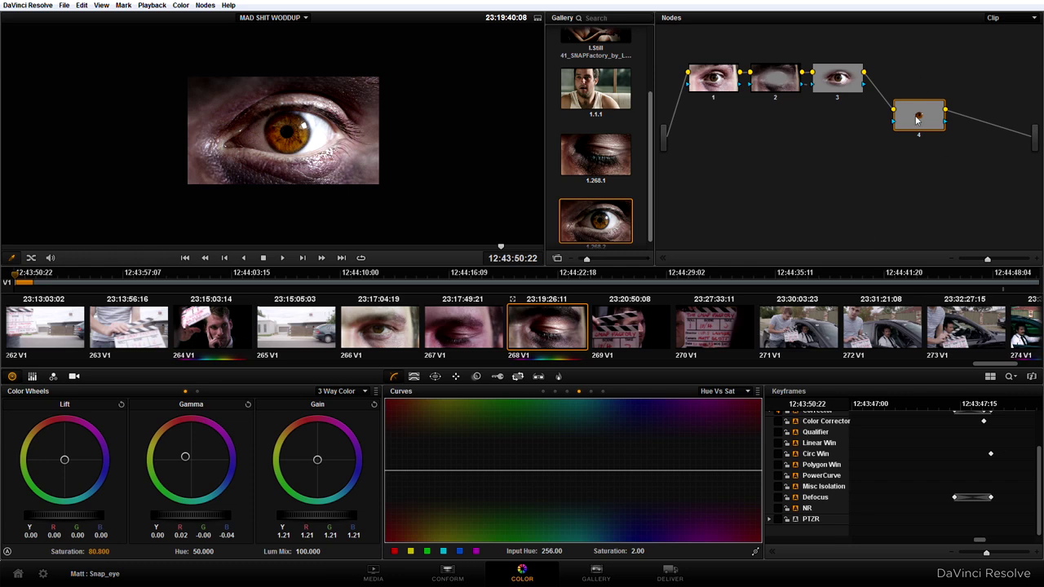
Add serial node 5 after node 4 and shape its custom curves into a gentle S, lowering the shadows and lifting the highlights
{"action": "left_click_drag", "start_coordinate": [918, 120], "coordinate": [912, 103]}
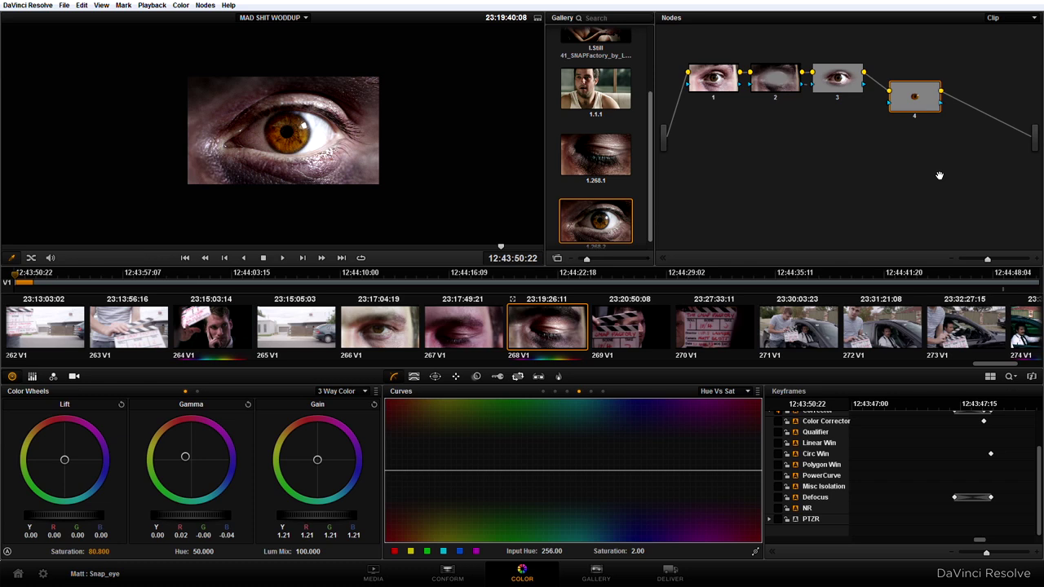
{"action": "key", "text": "alt+s"}
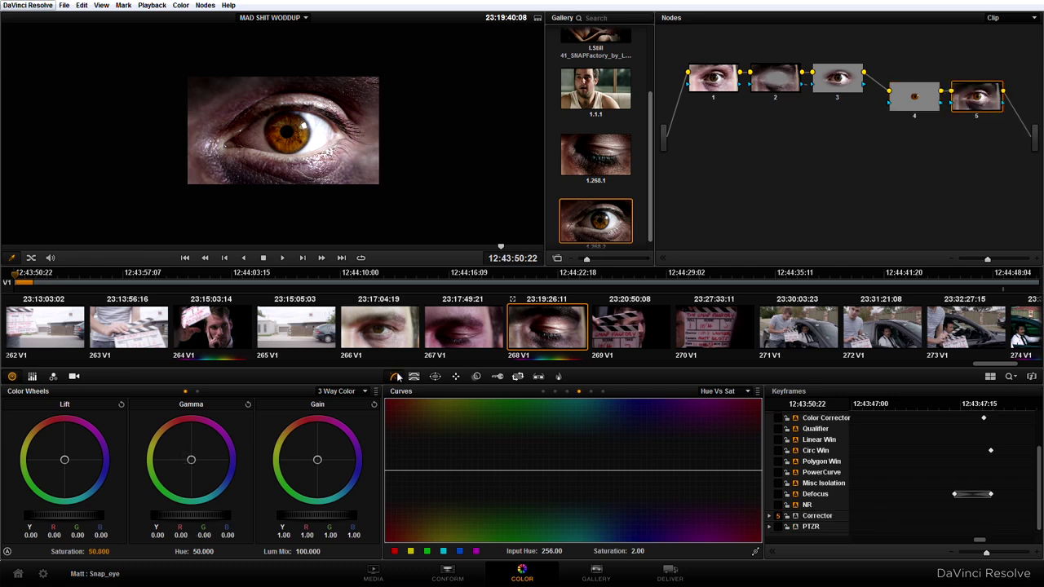
{"action": "left_click", "coordinate": [719, 392]}
{"action": "left_click", "coordinate": [714, 405]}
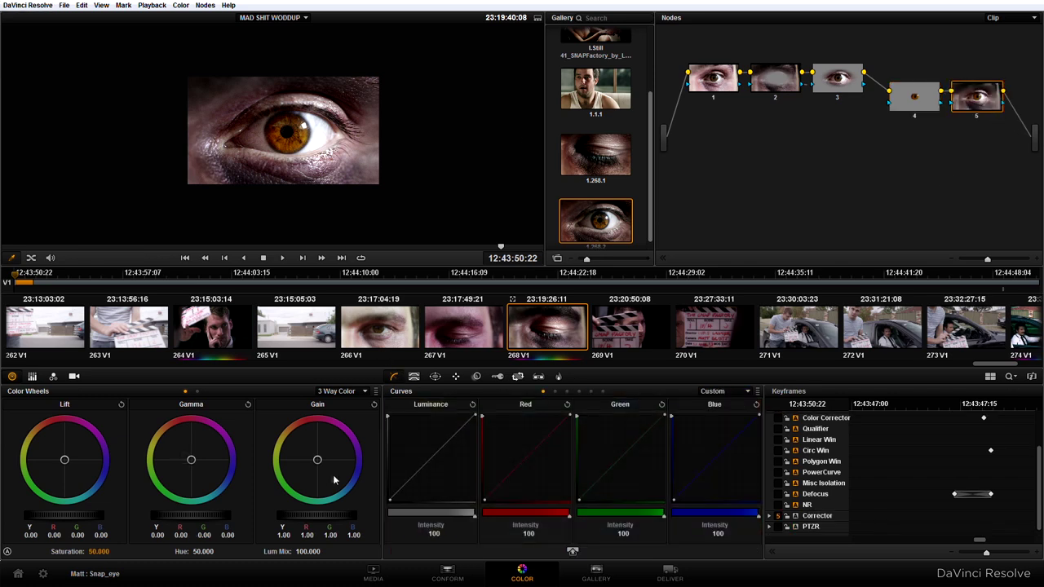
{"action": "left_click_drag", "start_coordinate": [411, 480], "coordinate": [415, 482]}
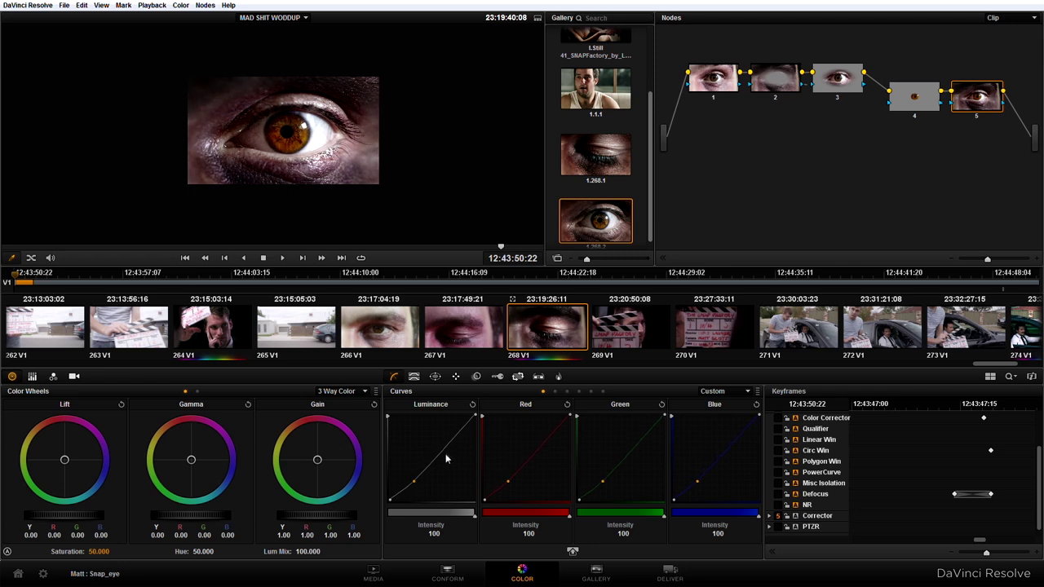
{"action": "left_click_drag", "start_coordinate": [445, 445], "coordinate": [447, 439]}
{"action": "left_click_drag", "start_coordinate": [416, 484], "coordinate": [413, 485]}
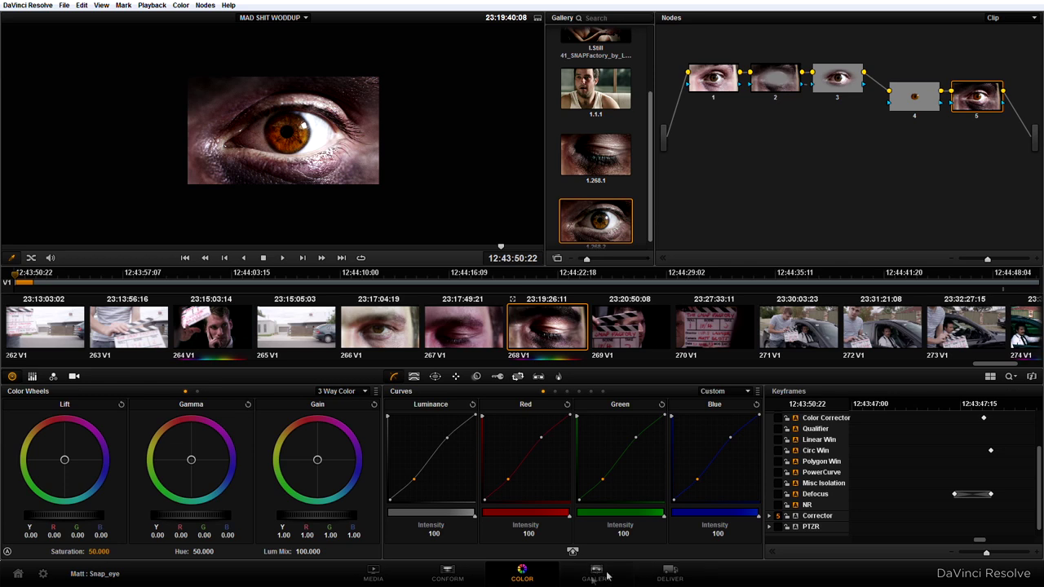
On the Deliver page, remove the completed render job and set the output to QuickTime with the Uncompressed YUV 422 10 bits codec
{"action": "left_click", "coordinate": [670, 573]}
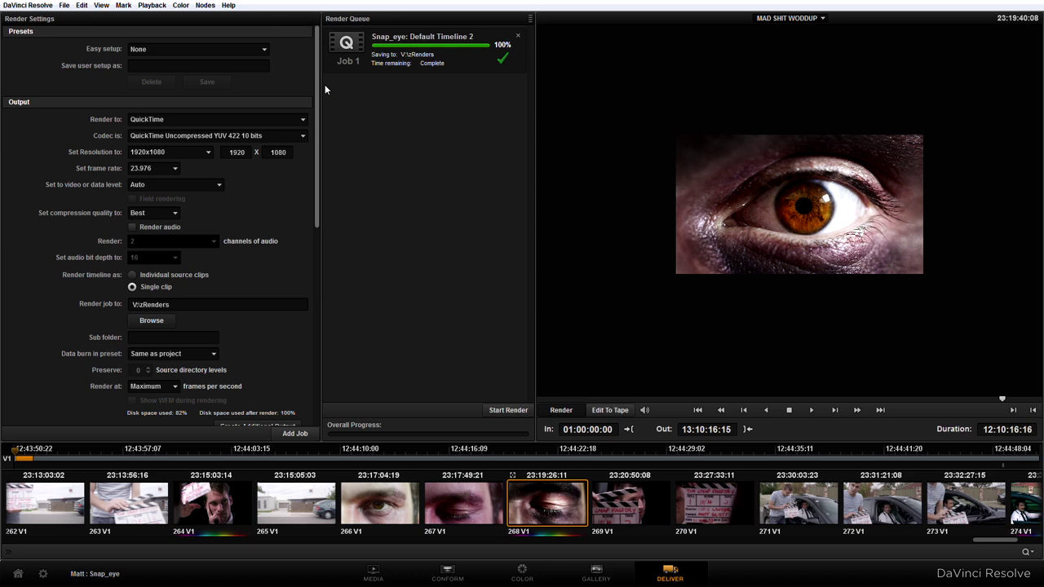
{"action": "left_click", "coordinate": [517, 36]}
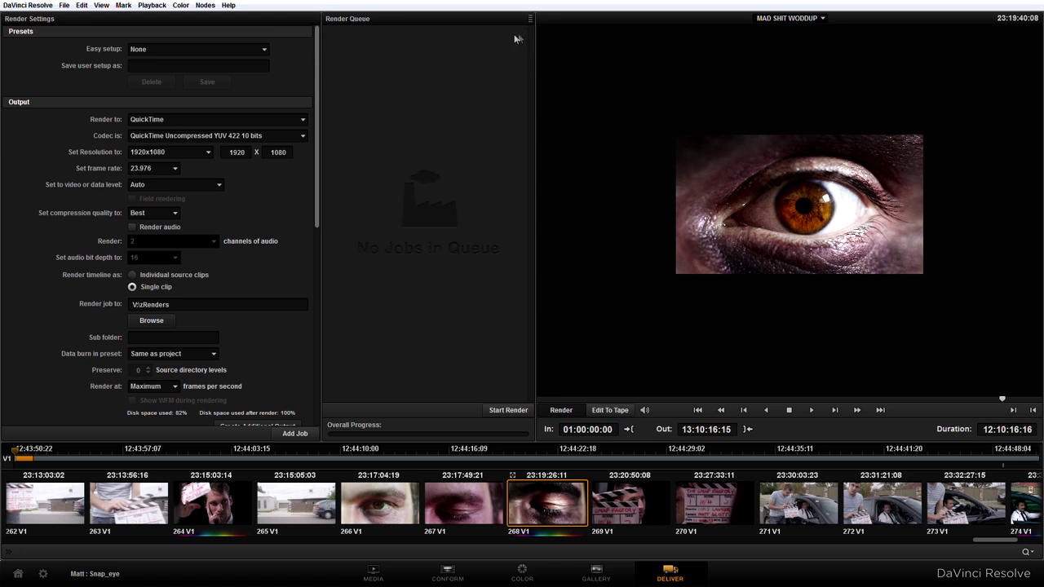
{"action": "left_click", "coordinate": [170, 120]}
{"action": "left_click", "coordinate": [170, 121]}
{"action": "left_click", "coordinate": [184, 136]}
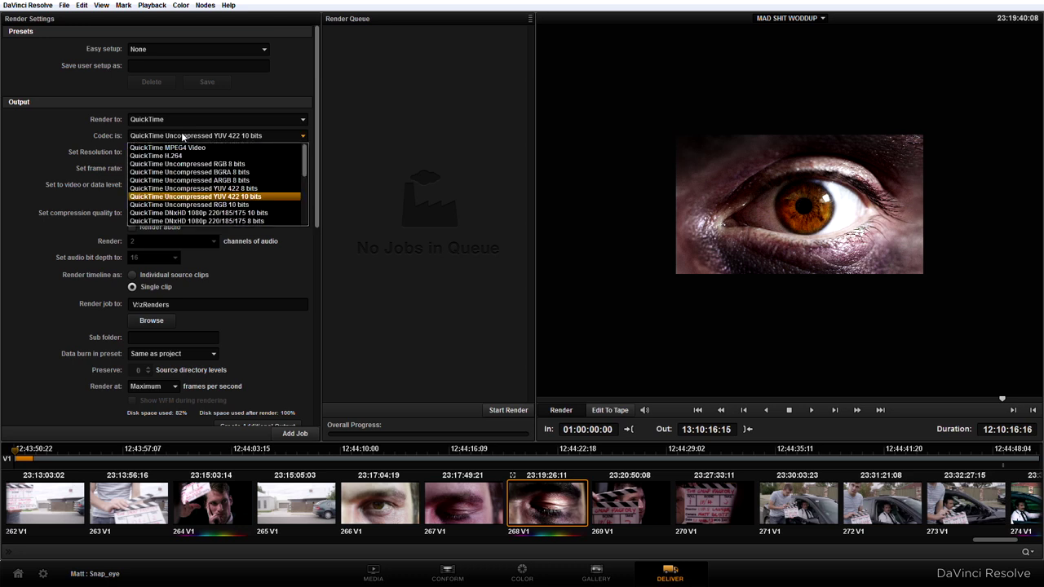
{"action": "left_click", "coordinate": [246, 199]}
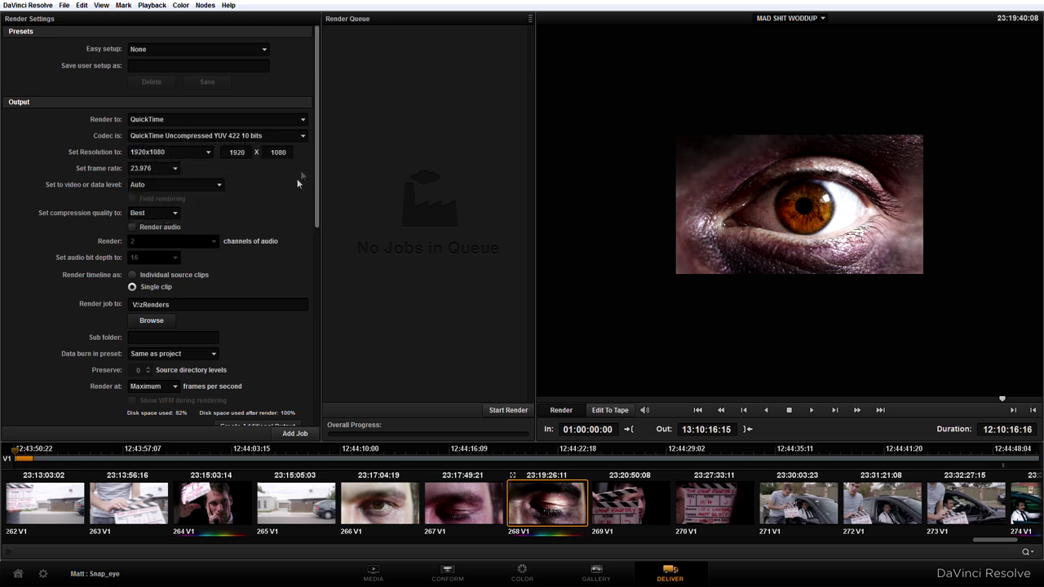
Review the compression, audio, destination folder and file name options in the render settings
{"action": "left_click_drag", "start_coordinate": [318, 171], "coordinate": [319, 189]}
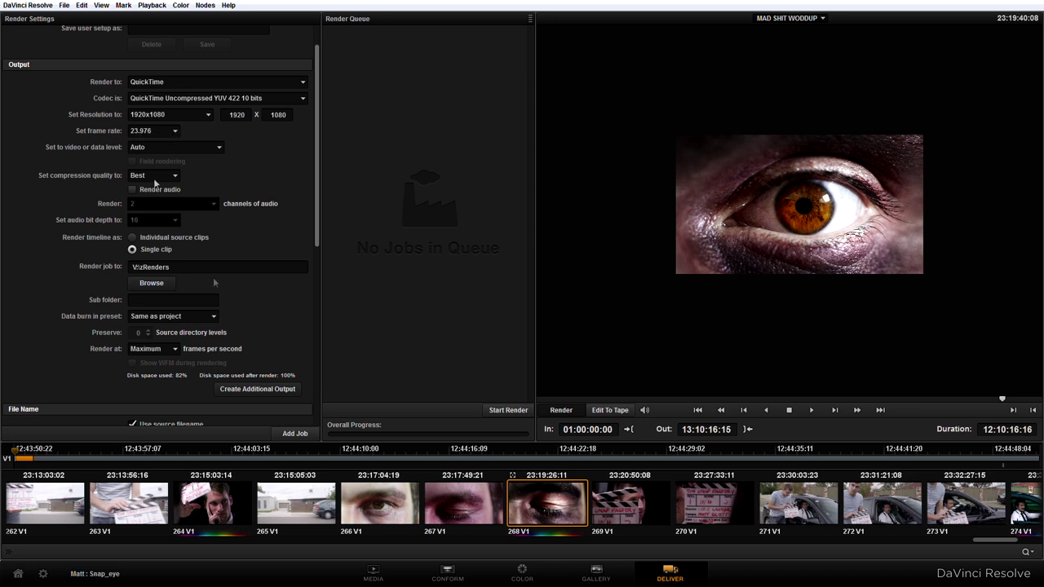
{"action": "left_click_drag", "start_coordinate": [317, 224], "coordinate": [319, 253]}
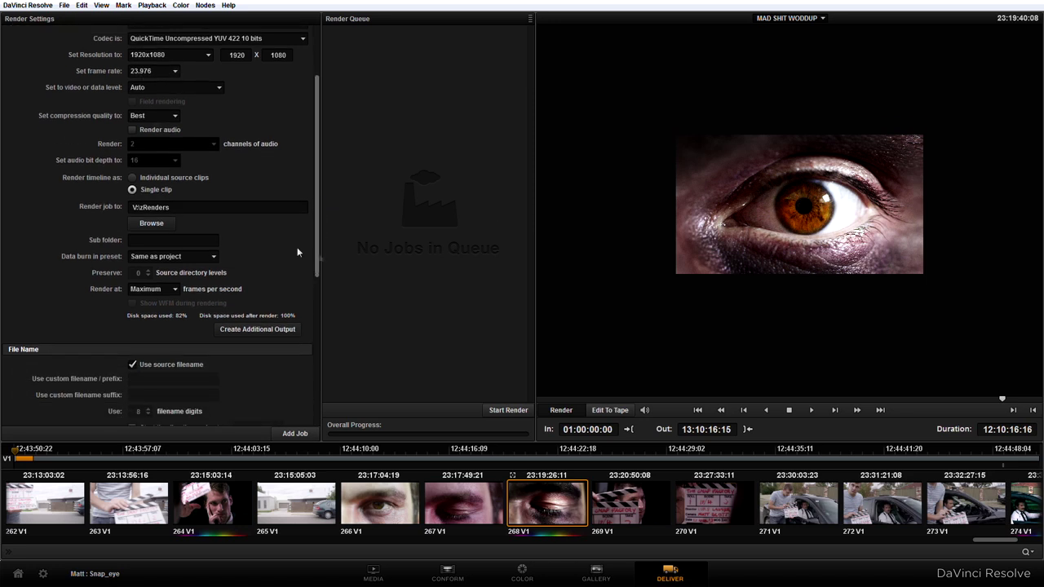
{"action": "left_click", "coordinate": [152, 224]}
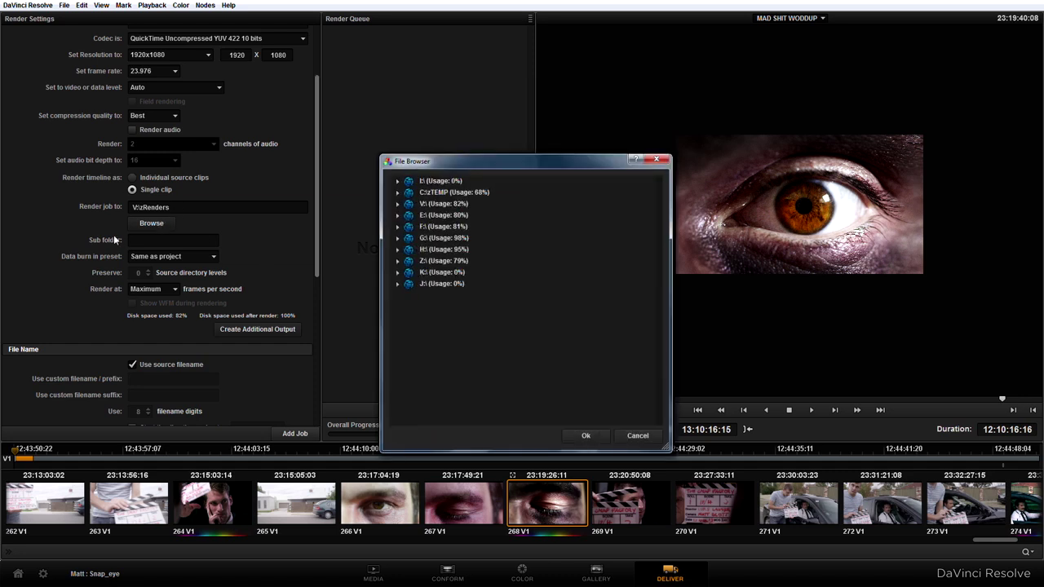
{"action": "left_click", "coordinate": [635, 436]}
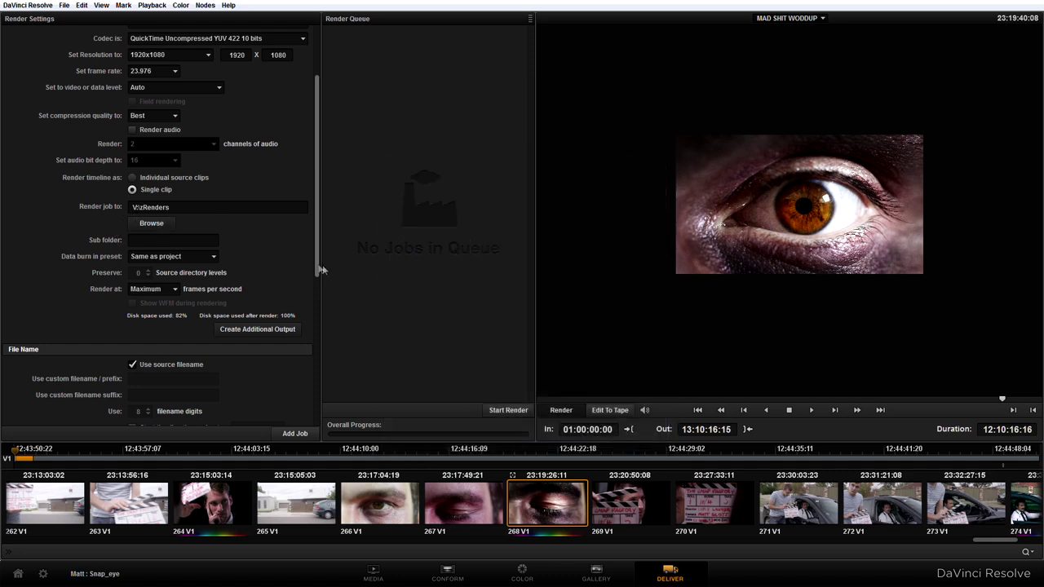
{"action": "left_click_drag", "start_coordinate": [317, 264], "coordinate": [319, 332]}
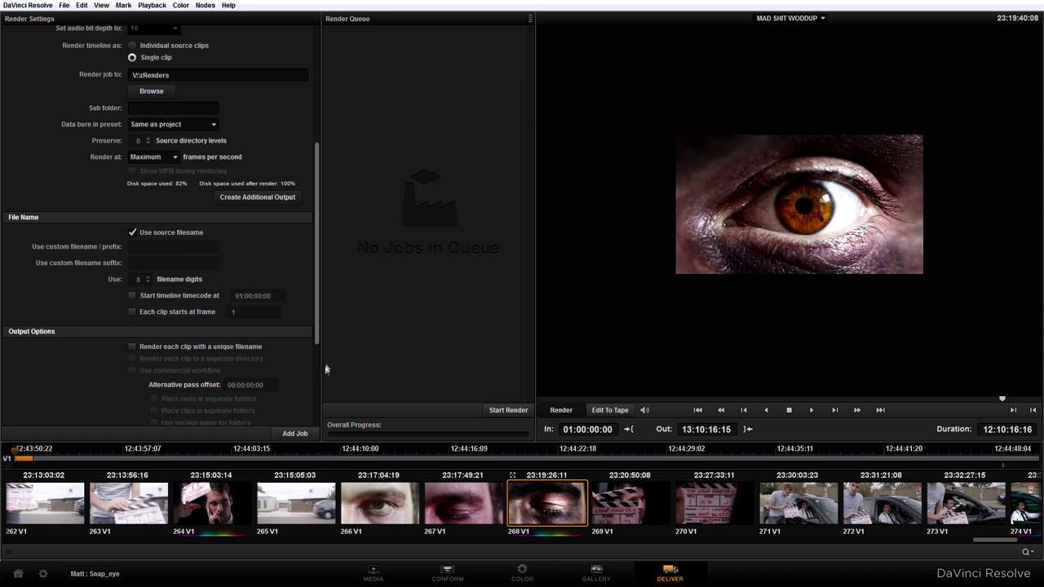
Limit the render range to eye clip 268 V1 and queue it to V:\zRenders, allowing existing clips to be overwritten
{"action": "left_click", "coordinate": [295, 433]}
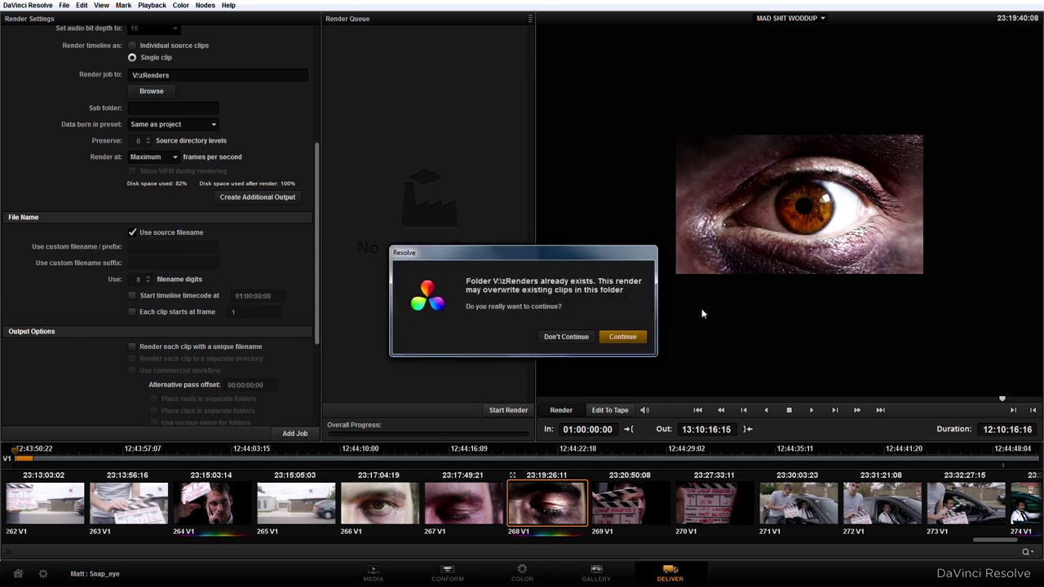
{"action": "left_click", "coordinate": [566, 336]}
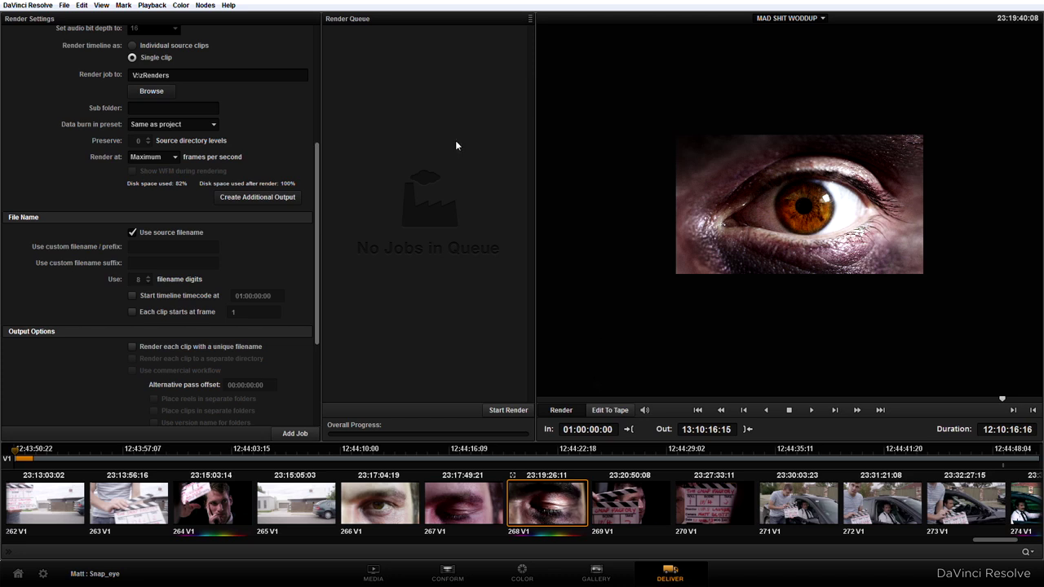
{"action": "right_click", "coordinate": [551, 511]}
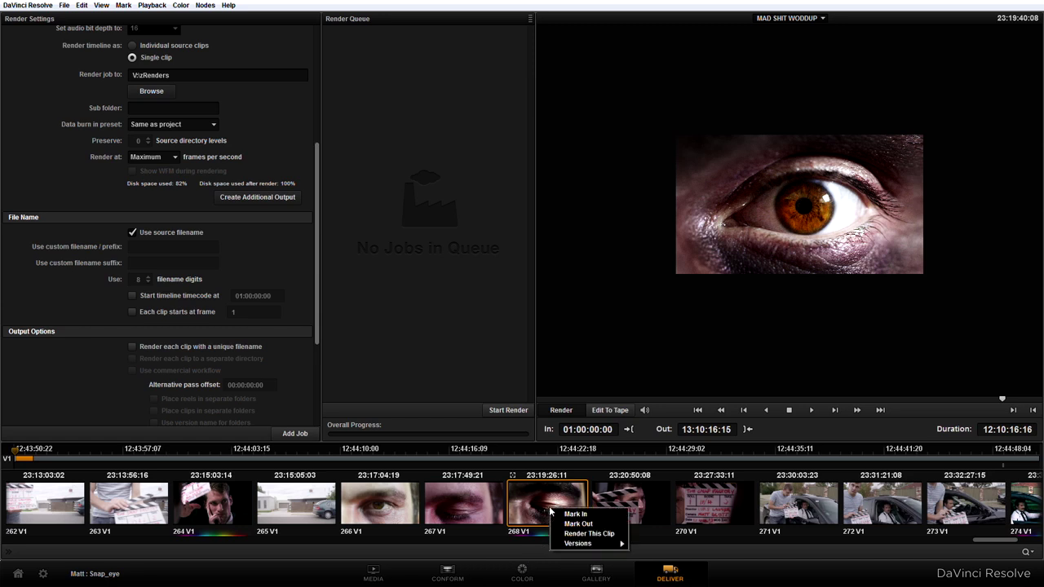
{"action": "left_click", "coordinate": [604, 534]}
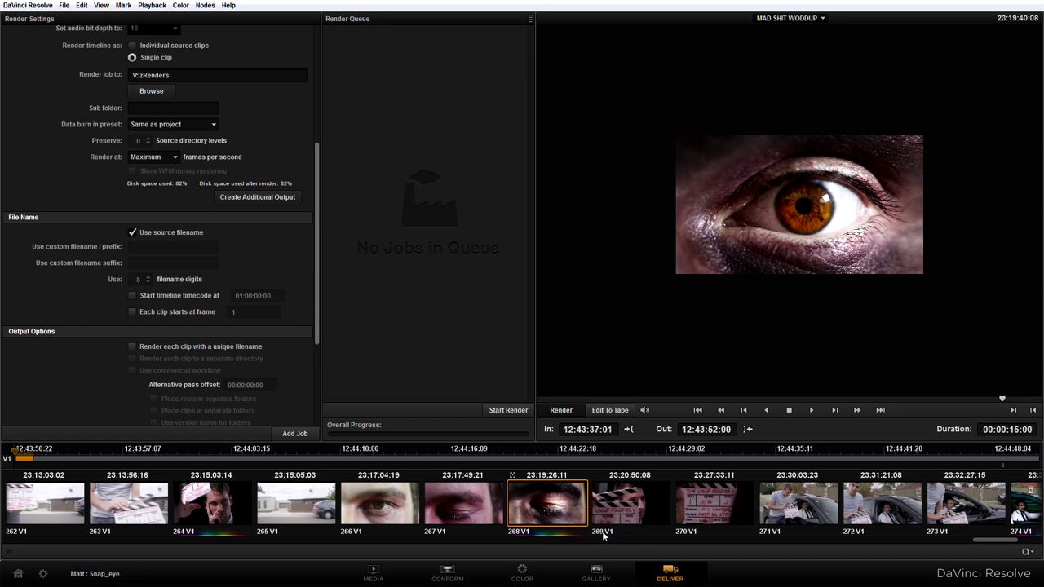
{"action": "left_click", "coordinate": [296, 435]}
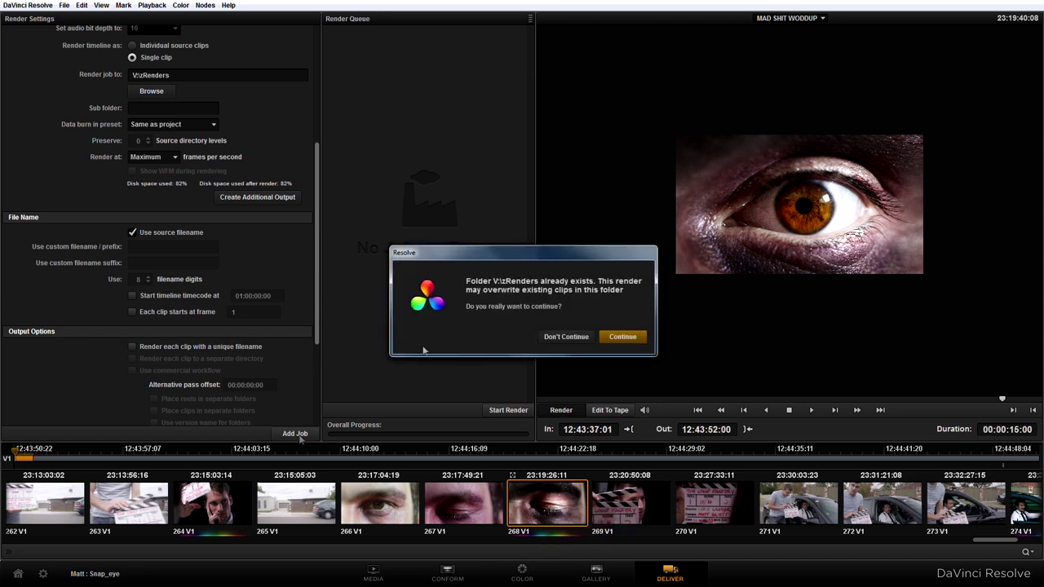
{"action": "left_click", "coordinate": [628, 342]}
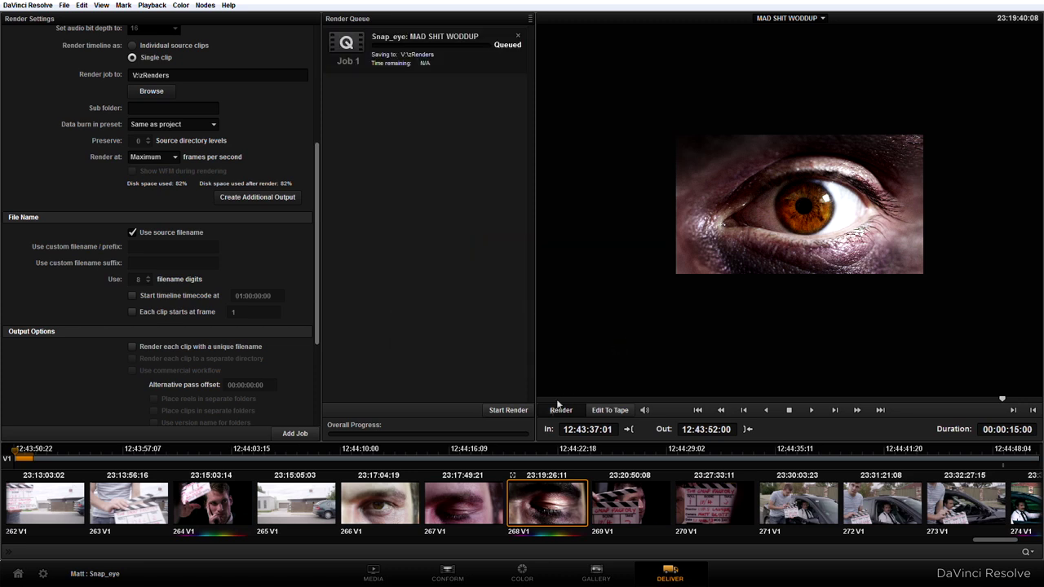
Start the queued eye clip render and stop it partway
{"action": "left_click", "coordinate": [520, 413]}
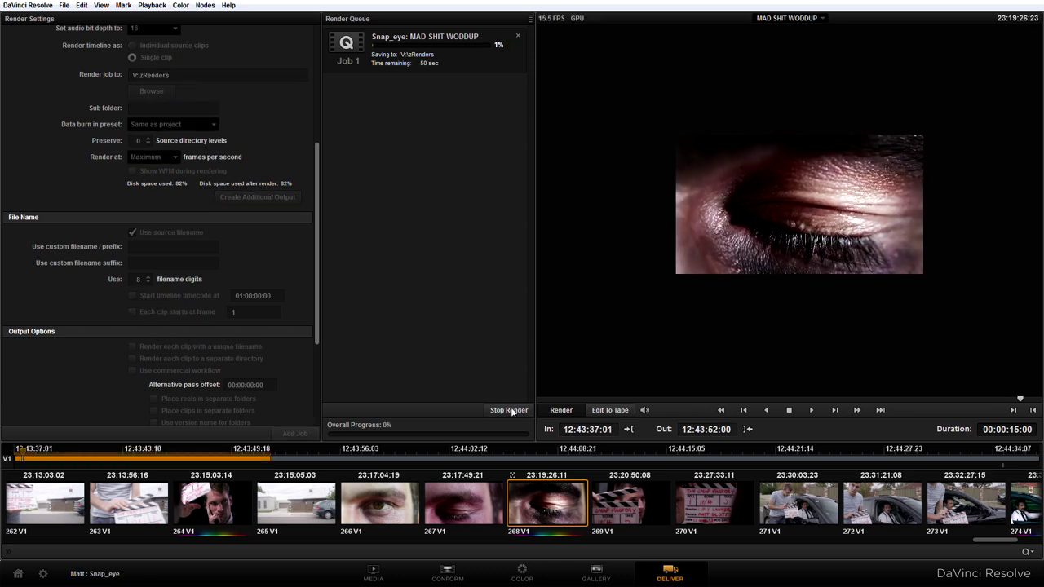
{"action": "left_click", "coordinate": [489, 413]}
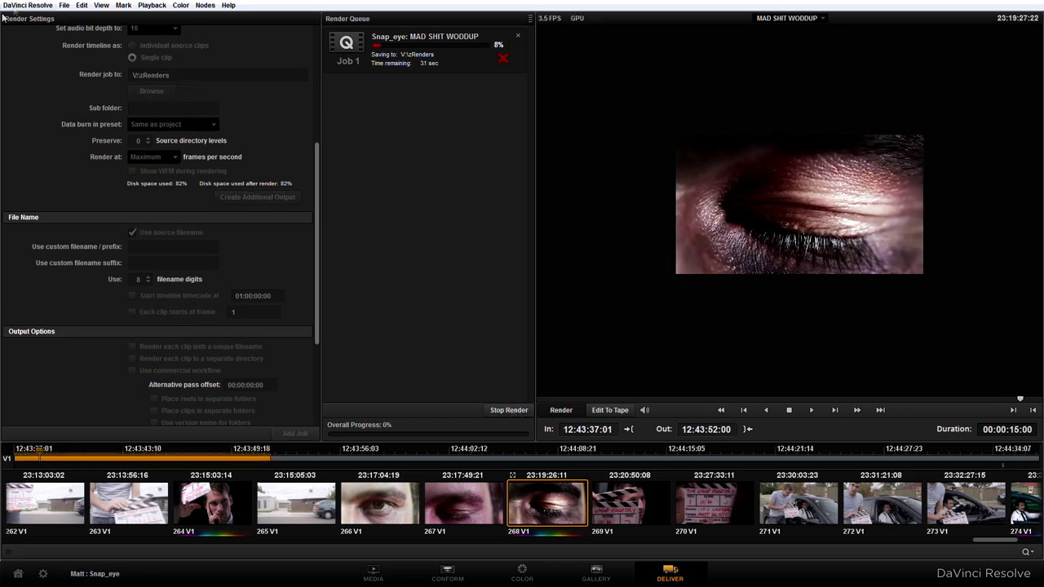
Quit DaVinci Resolve without saving the Snap_eye project, and launch After Effects and Photoshop
{"action": "left_click", "coordinate": [27, 6]}
{"action": "left_click", "coordinate": [36, 31]}
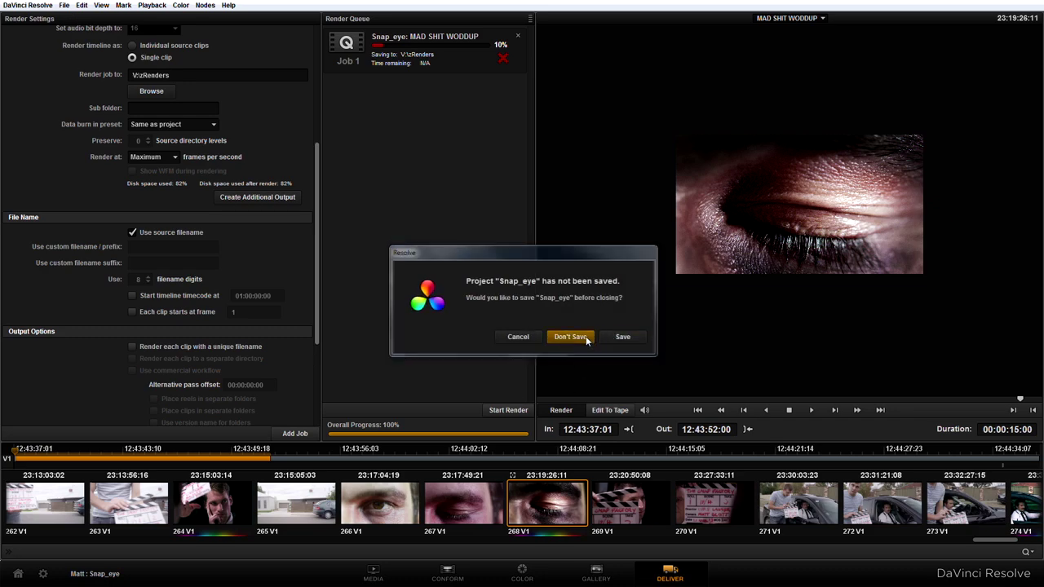
{"action": "left_click", "coordinate": [579, 338]}
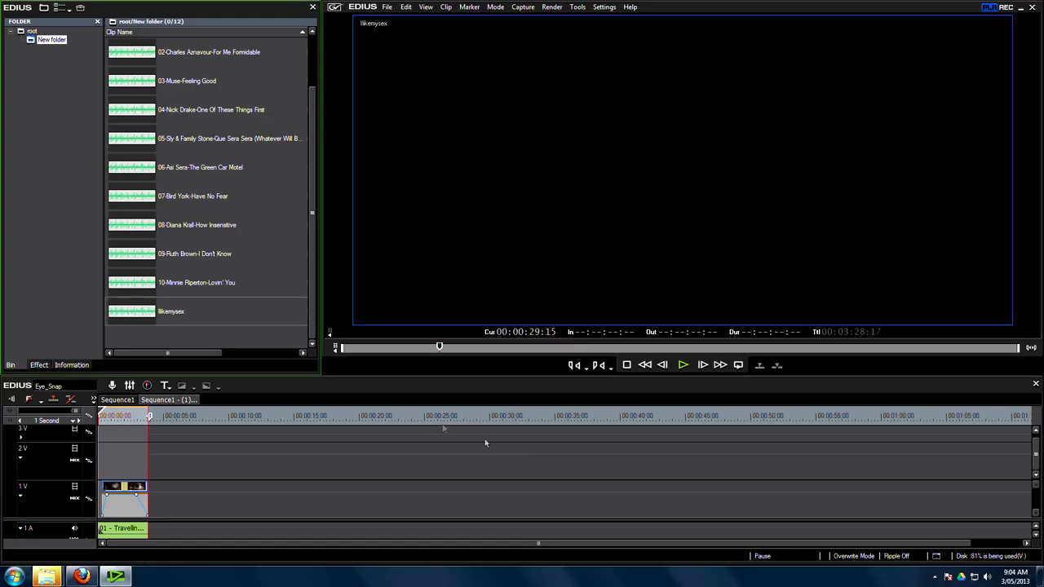
{"action": "left_click", "coordinate": [428, 415]}
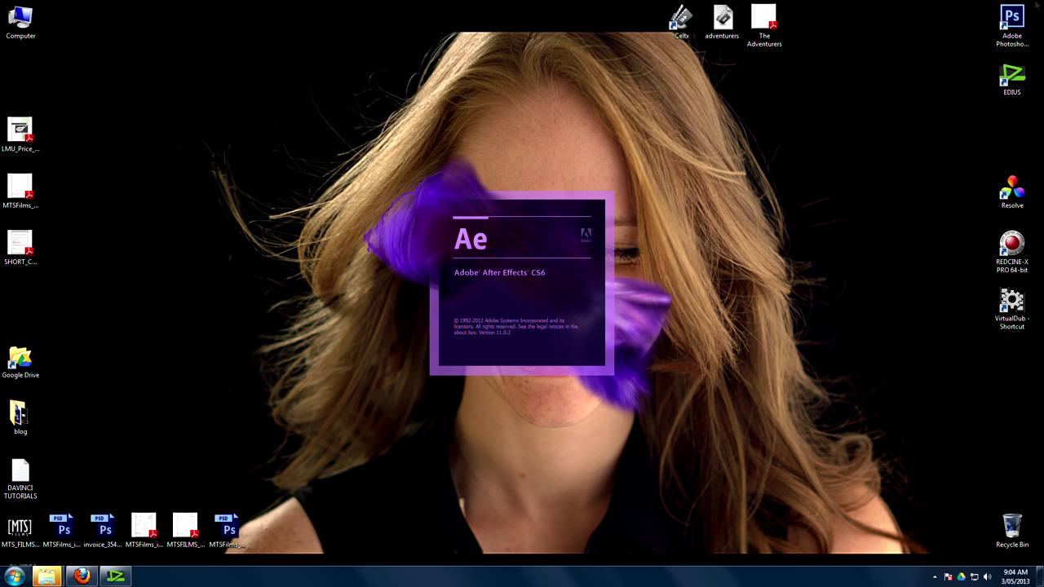
{"action": "double_click", "coordinate": [1012, 22]}
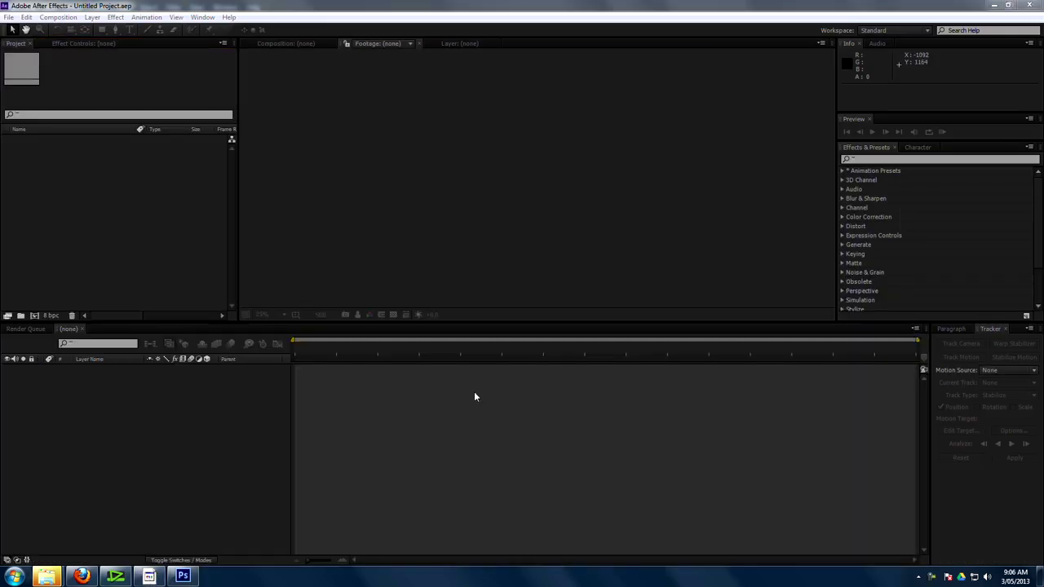
Import the rendered clip 00086400.mov from the zRenders folder on drive V: into the After Effects project
{"action": "double_click", "coordinate": [45, 166]}
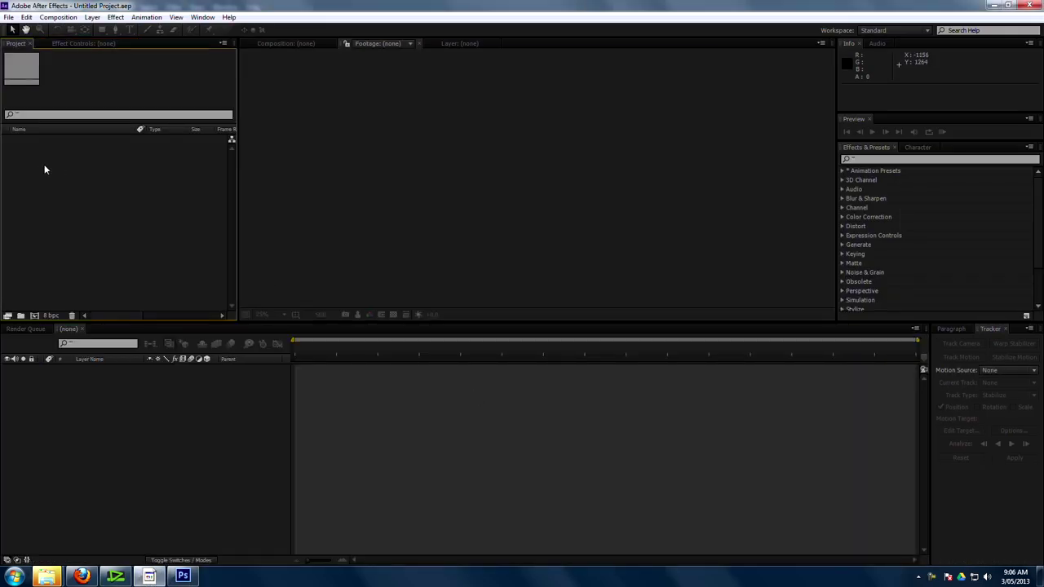
{"action": "left_click", "coordinate": [102, 50]}
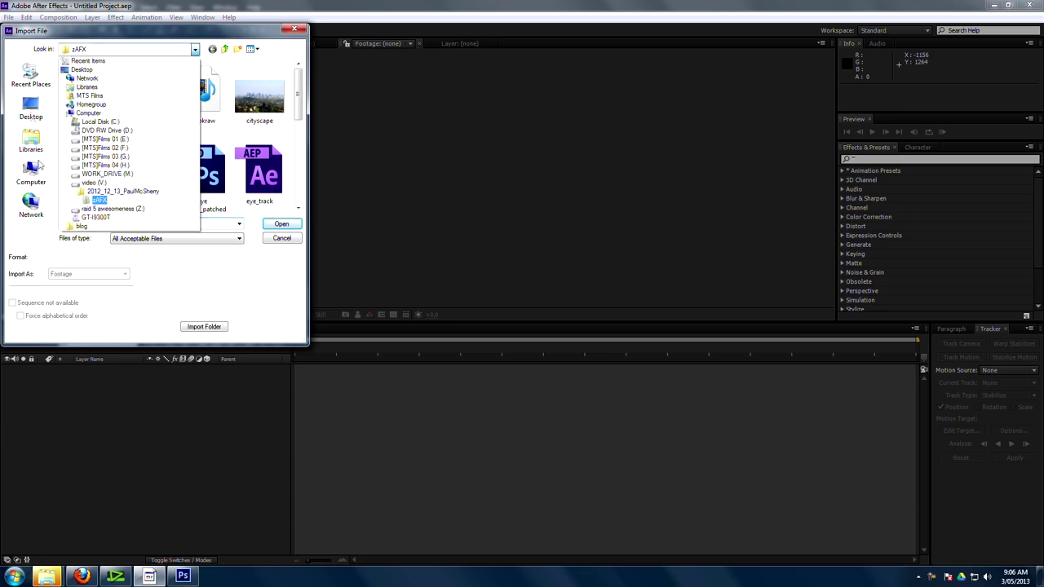
{"action": "left_click", "coordinate": [92, 182]}
{"action": "scroll", "coordinate": [125, 190], "scroll_direction": "down", "scroll_amount": 3}
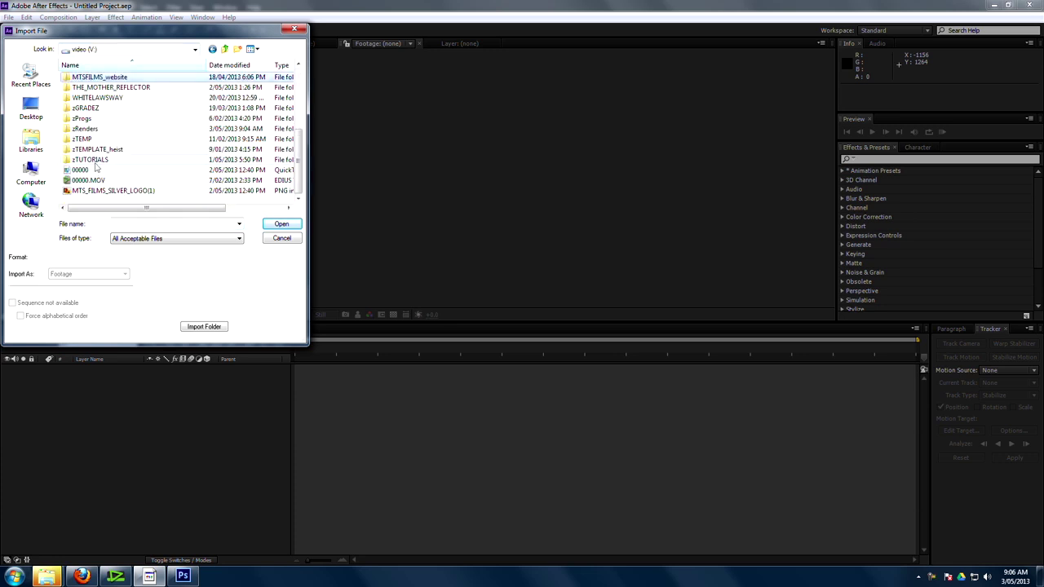
{"action": "double_click", "coordinate": [85, 129]}
{"action": "double_click", "coordinate": [97, 192]}
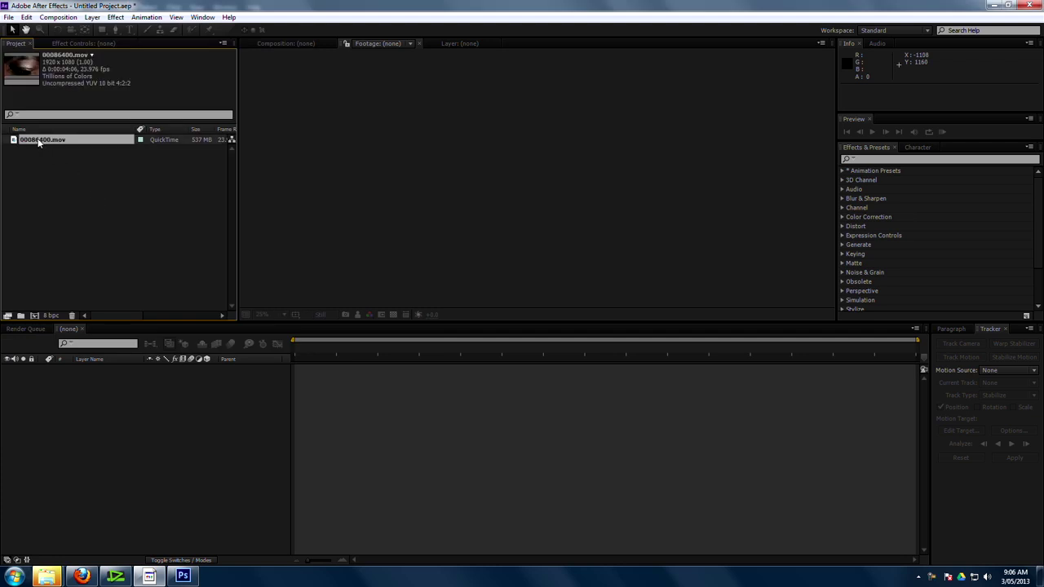
Create a composition from 00086400.mov and set the current time to 1:00:02:00, with the preview enlarged to 50%
{"action": "left_click_drag", "start_coordinate": [38, 140], "coordinate": [38, 313]}
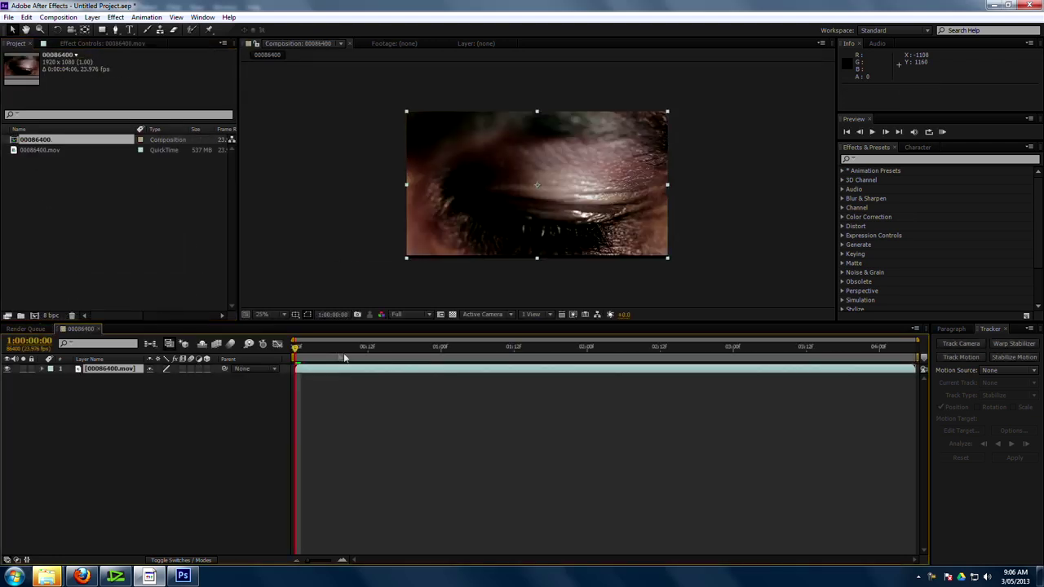
{"action": "left_click", "coordinate": [489, 349]}
{"action": "left_click_drag", "start_coordinate": [540, 357], "coordinate": [606, 359]}
{"action": "key", "text": "period"}
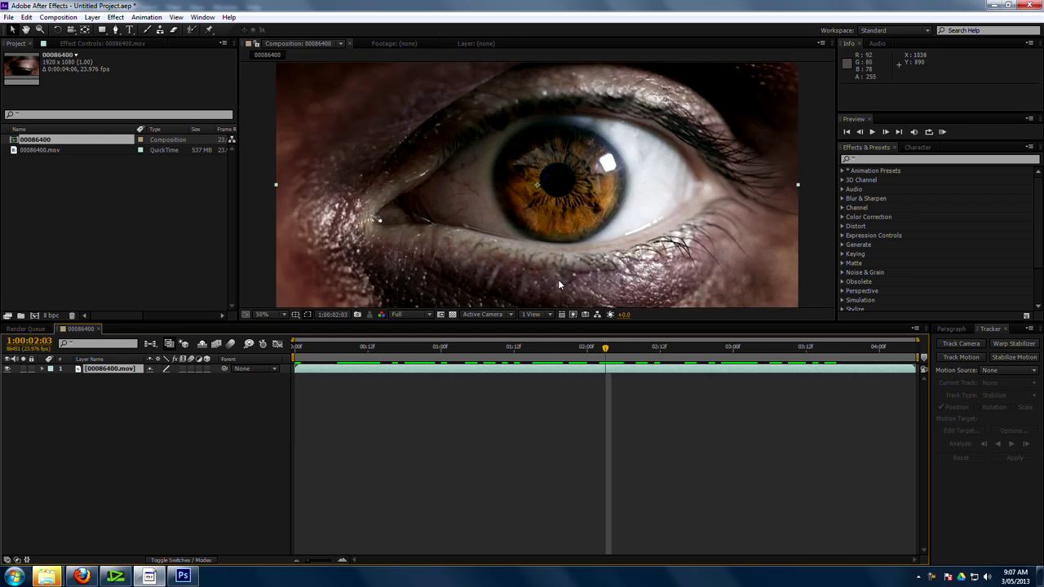
{"action": "left_click_drag", "start_coordinate": [605, 349], "coordinate": [587, 365]}
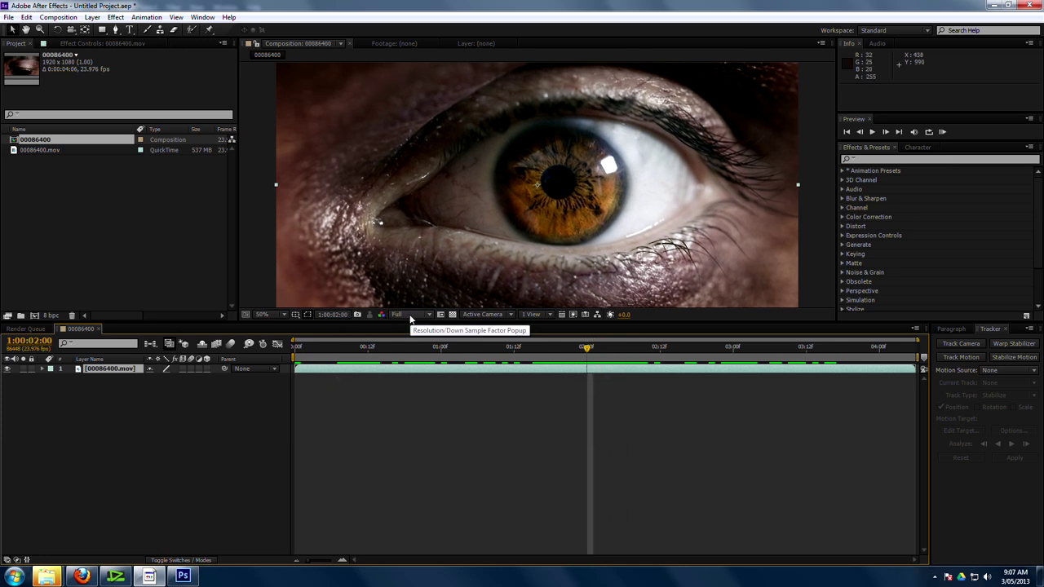
Save the current frame as a layered Photoshop file named eye tracked_patchedz in the zAFX folder
{"action": "left_click", "coordinate": [58, 17]}
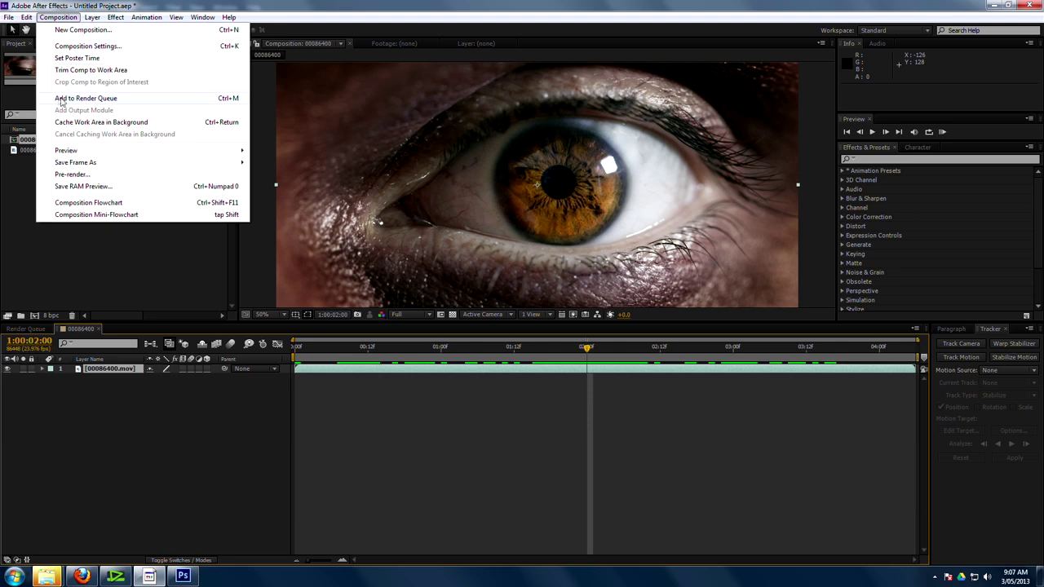
{"action": "mouse_move", "coordinate": [91, 163]}
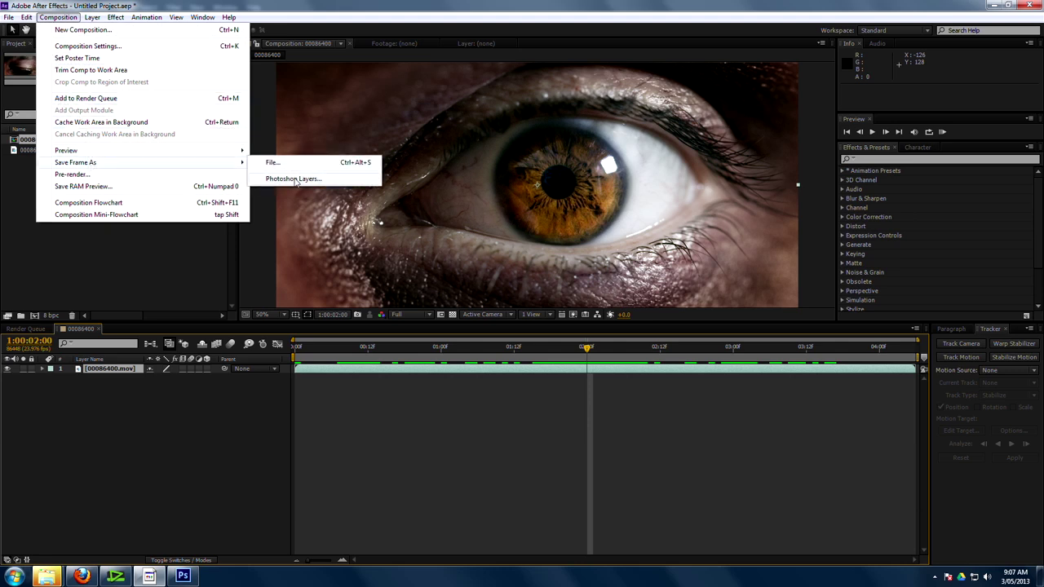
{"action": "left_click", "coordinate": [294, 179]}
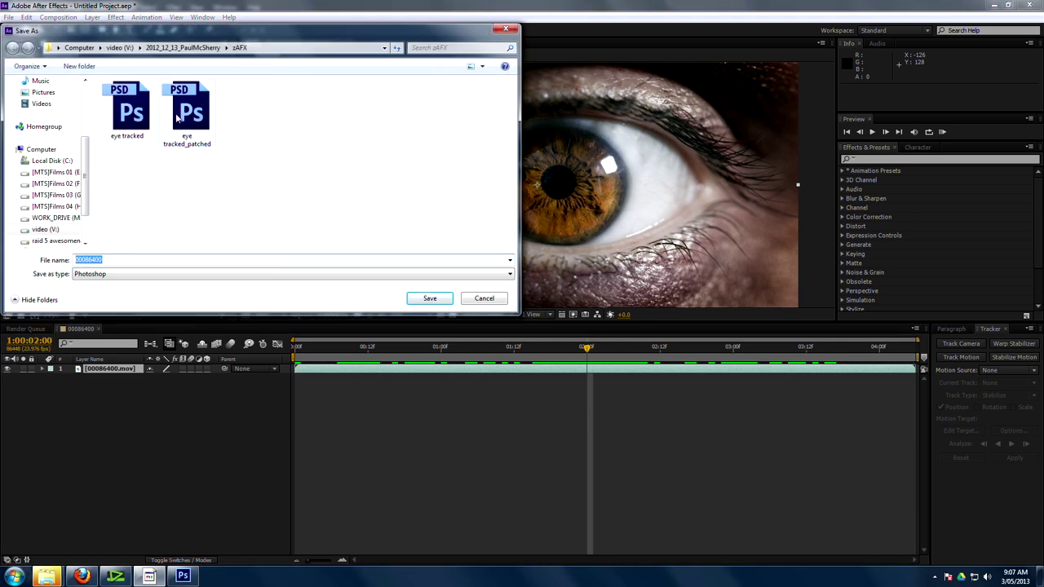
{"action": "left_click", "coordinate": [176, 119]}
{"action": "left_click", "coordinate": [181, 261]}
{"action": "left_click", "coordinate": [181, 262]}
{"action": "type", "text": "2"}
{"action": "left_click", "coordinate": [422, 300]}
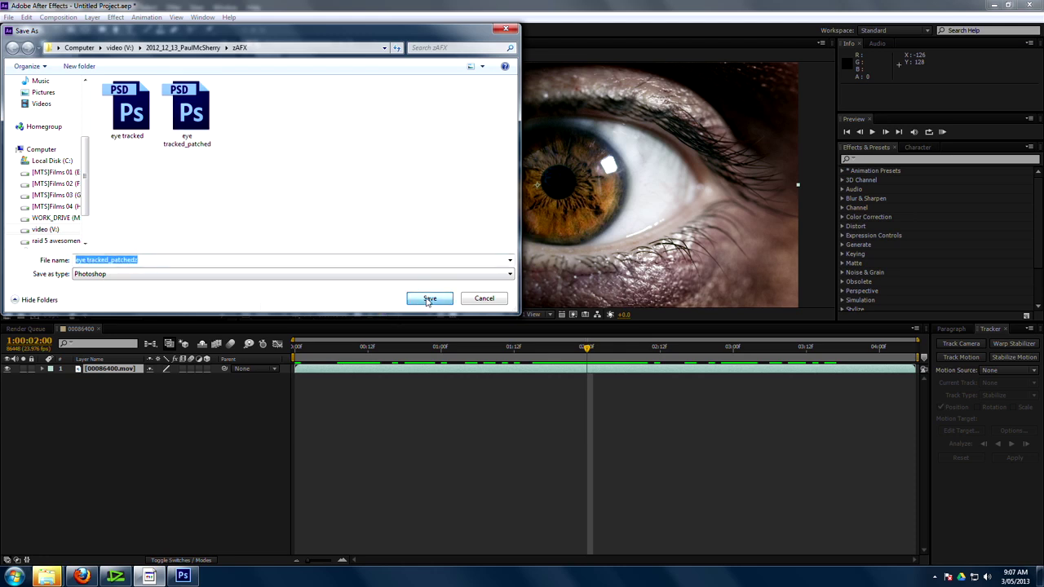
Switch to Photoshop and open eye tracked_patchedz from the project's zAFX folder on drive V:
{"action": "left_click", "coordinate": [186, 578]}
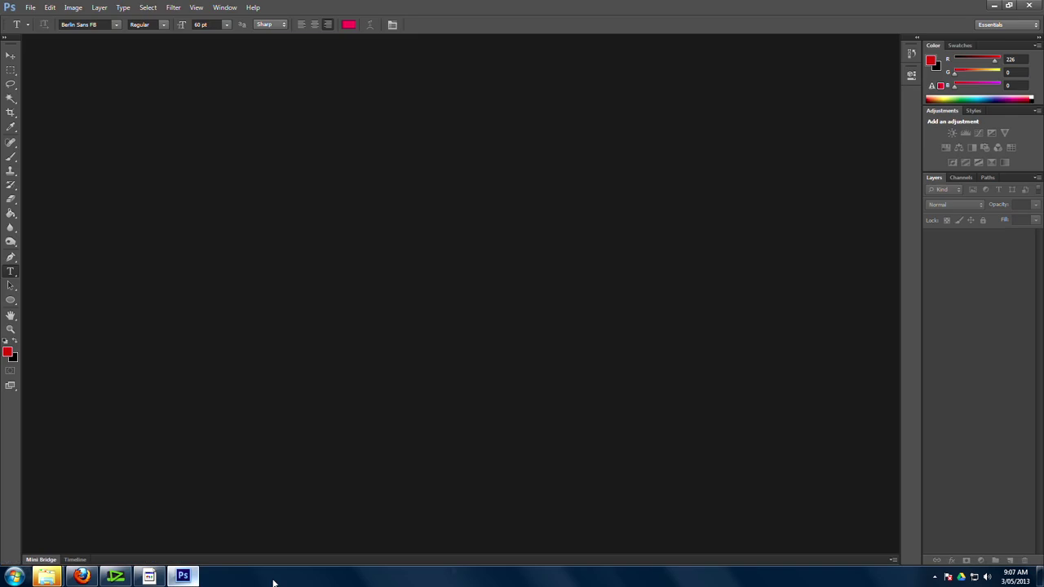
{"action": "left_click", "coordinate": [31, 8]}
{"action": "left_click", "coordinate": [39, 24]}
{"action": "left_click", "coordinate": [30, 7]}
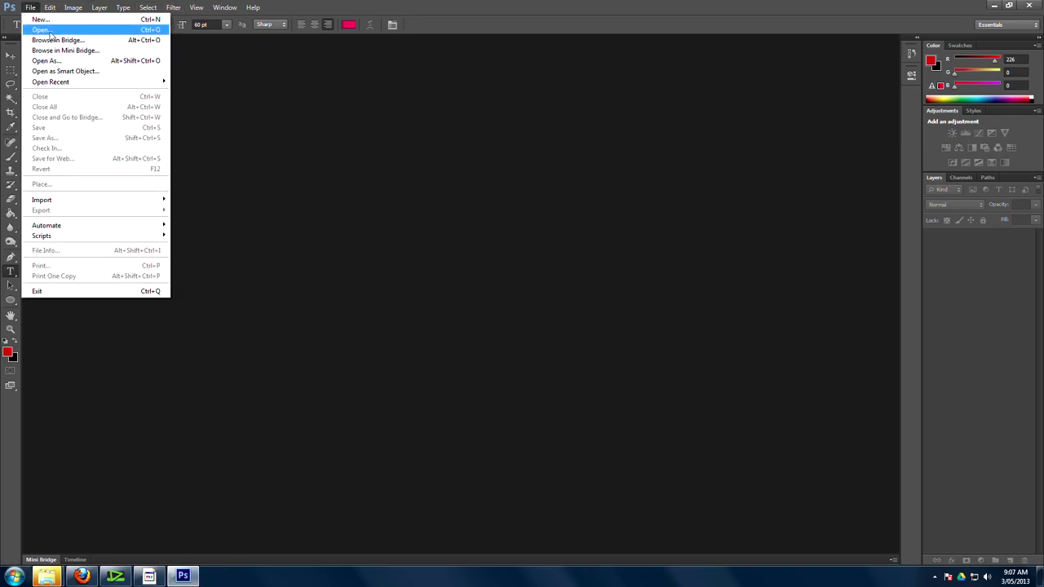
{"action": "left_click", "coordinate": [51, 32]}
{"action": "left_click", "coordinate": [203, 96]}
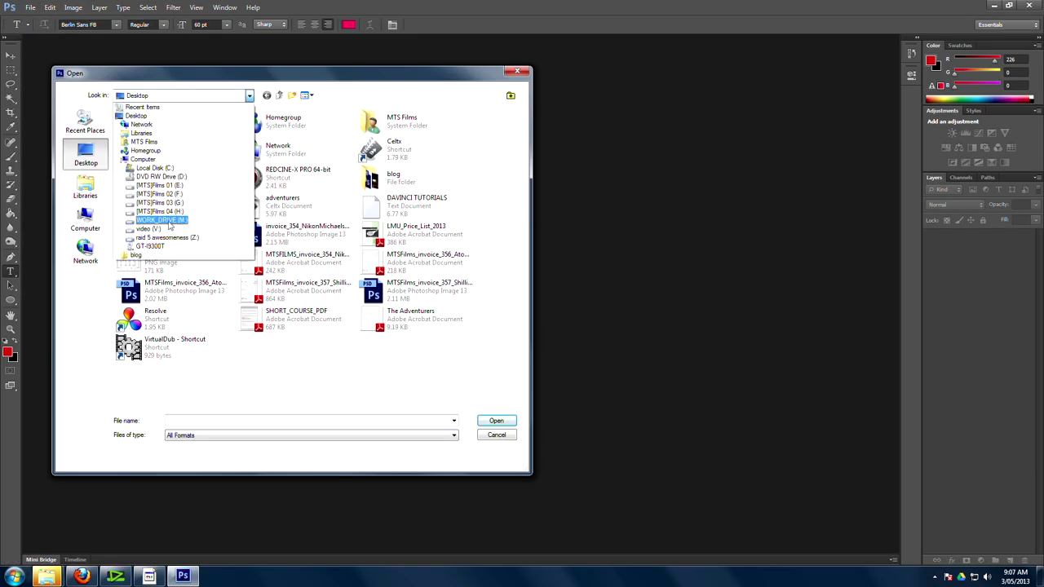
{"action": "left_click", "coordinate": [147, 228]}
{"action": "double_click", "coordinate": [183, 135]}
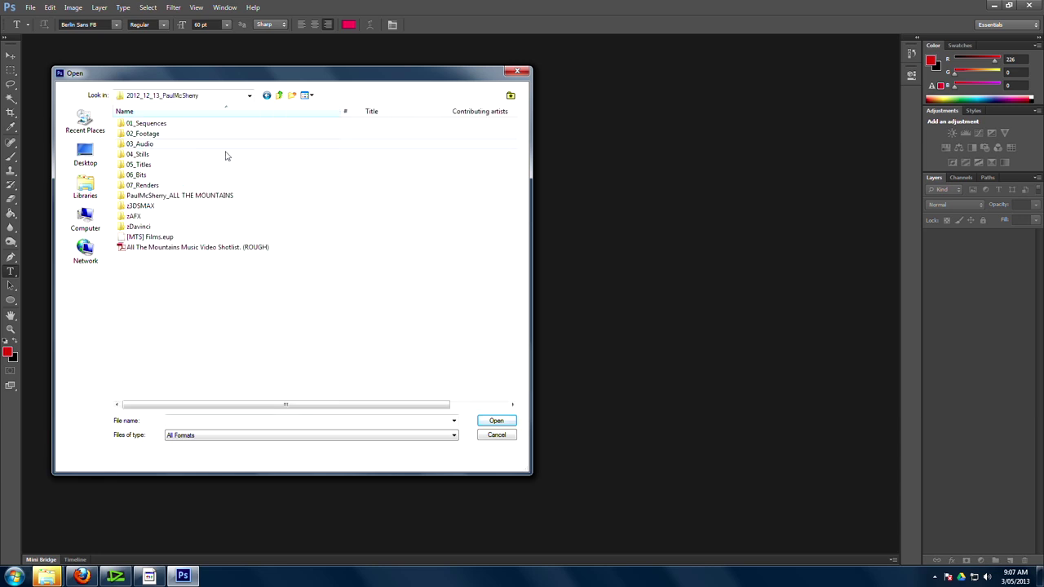
{"action": "double_click", "coordinate": [139, 216]}
{"action": "left_click", "coordinate": [148, 243]}
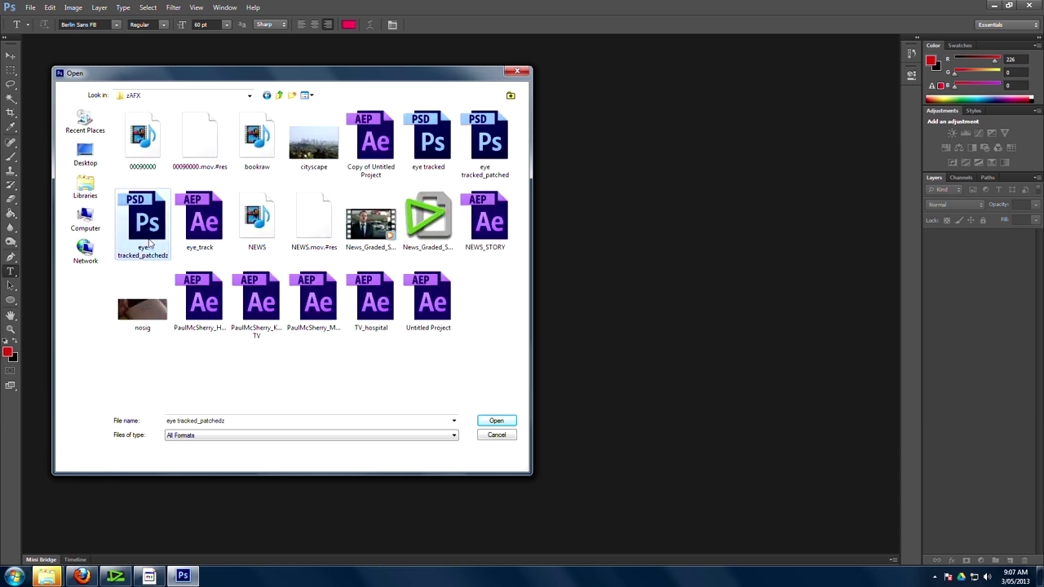
{"action": "left_click", "coordinate": [496, 421]}
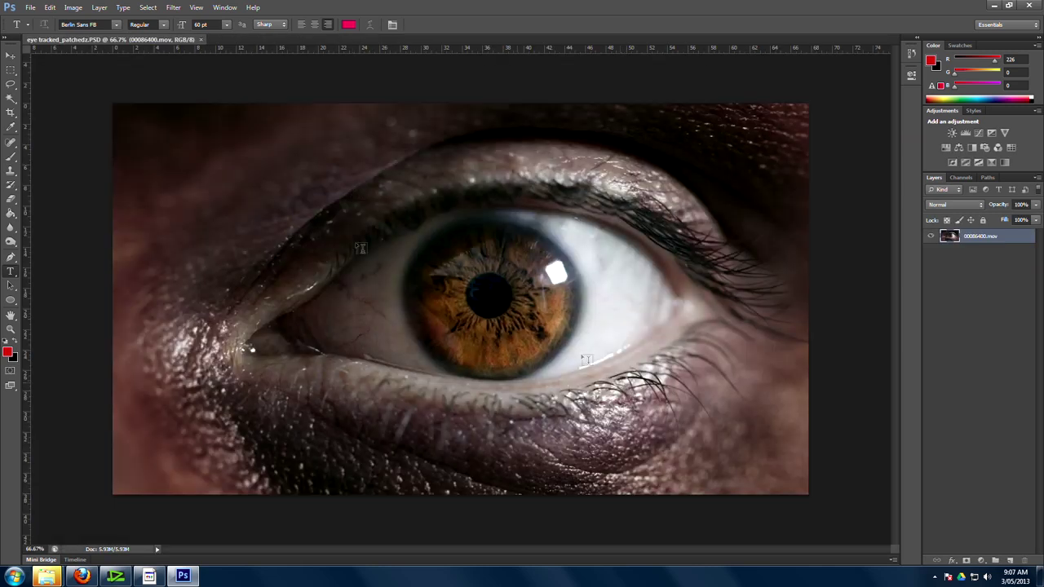
Paint out the white light reflection on the iris with the Clone Stamp tool, using nearby iris texture
{"action": "left_click", "coordinate": [10, 169]}
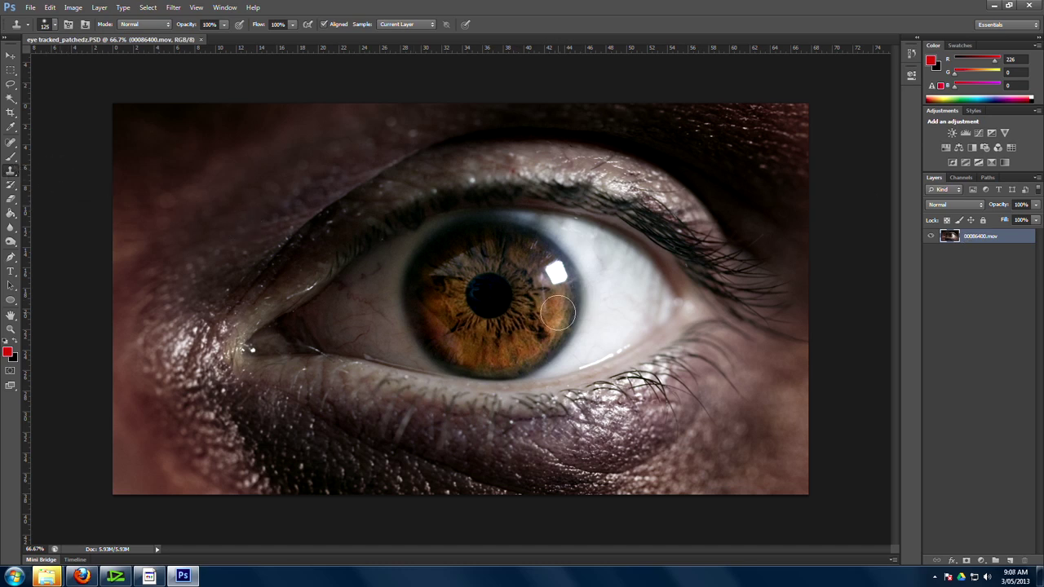
{"action": "left_click_drag", "start_coordinate": [557, 287], "coordinate": [554, 274]}
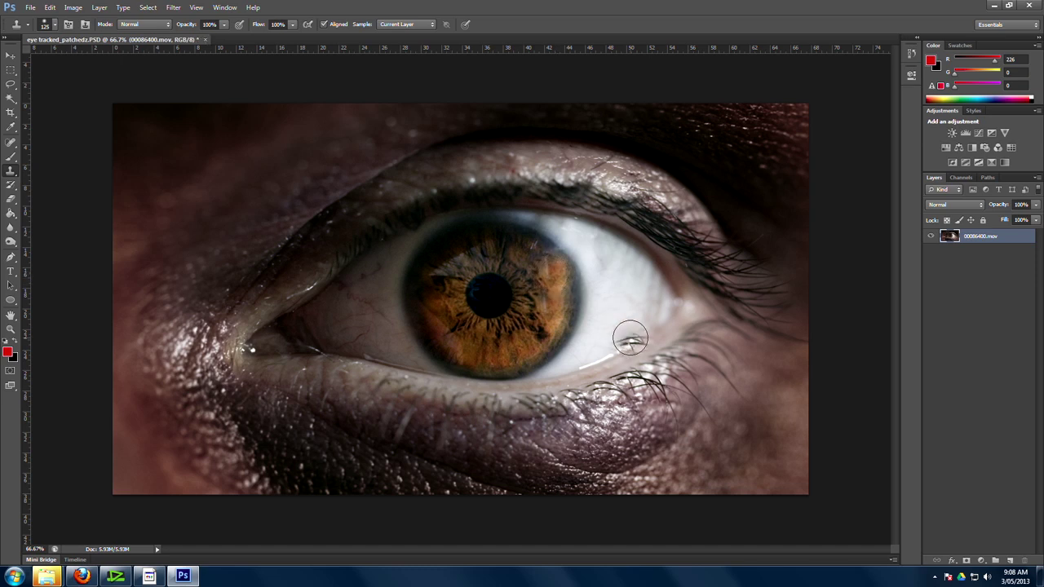
Reduce the Clone Stamp brush size to 45
{"action": "left_click", "coordinate": [609, 289], "text": "alt"}
{"action": "key", "text": "bracketleft"}
{"action": "key", "text": "bracketleft"}
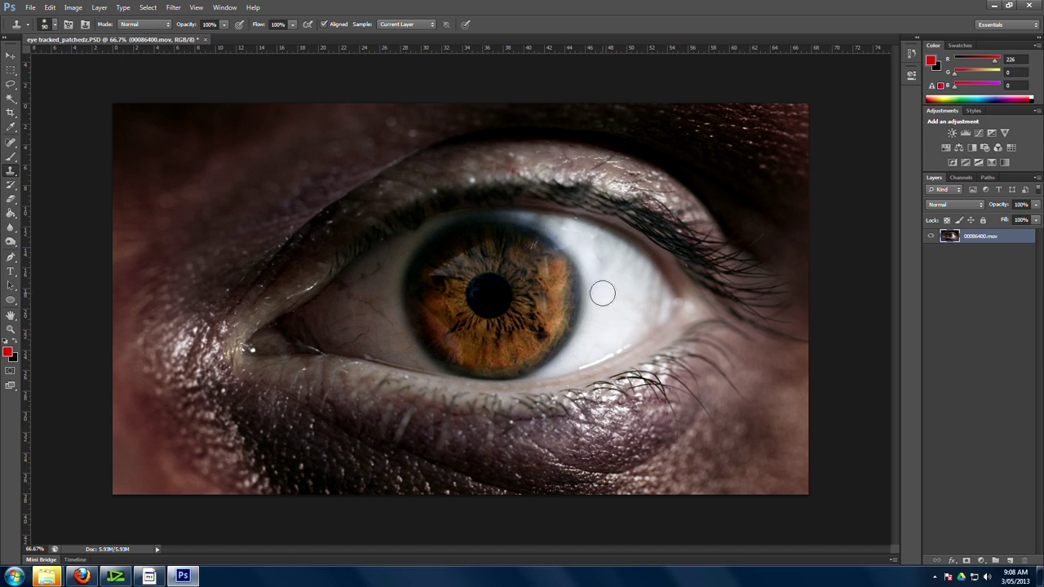
{"action": "key", "text": "bracketleft"}
{"action": "key", "text": "bracketleft"}
{"action": "key", "text": "bracketleft"}
{"action": "key", "text": "bracketleft"}
{"action": "key", "text": "bracketleft"}
{"action": "key", "text": "ctrl+minus"}
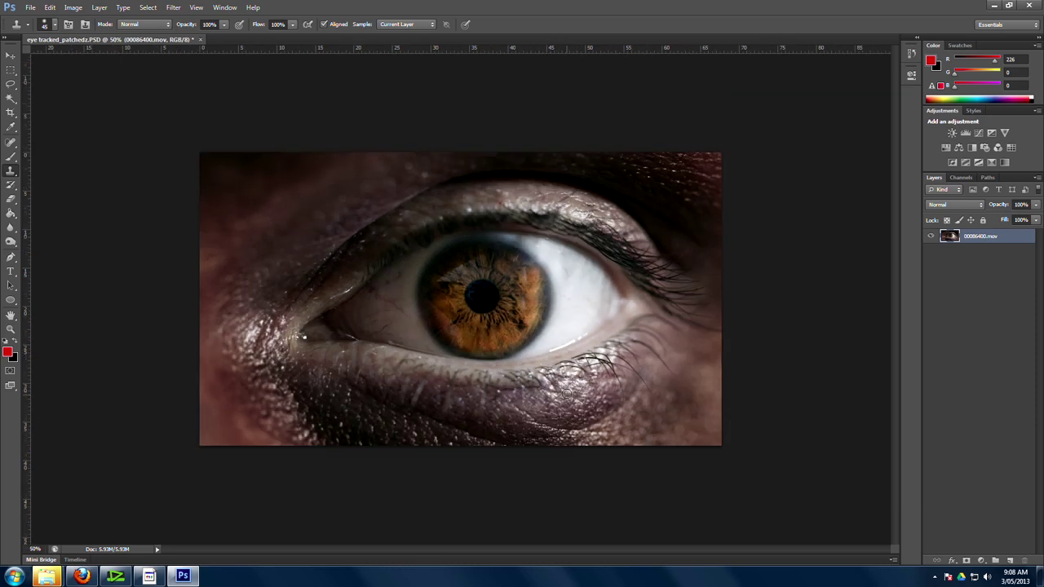
Save the retouched image as a layered Photoshop file named eye tracked_patchedzz in the zAFX folder, with maximized compatibility
{"action": "left_click", "coordinate": [29, 7]}
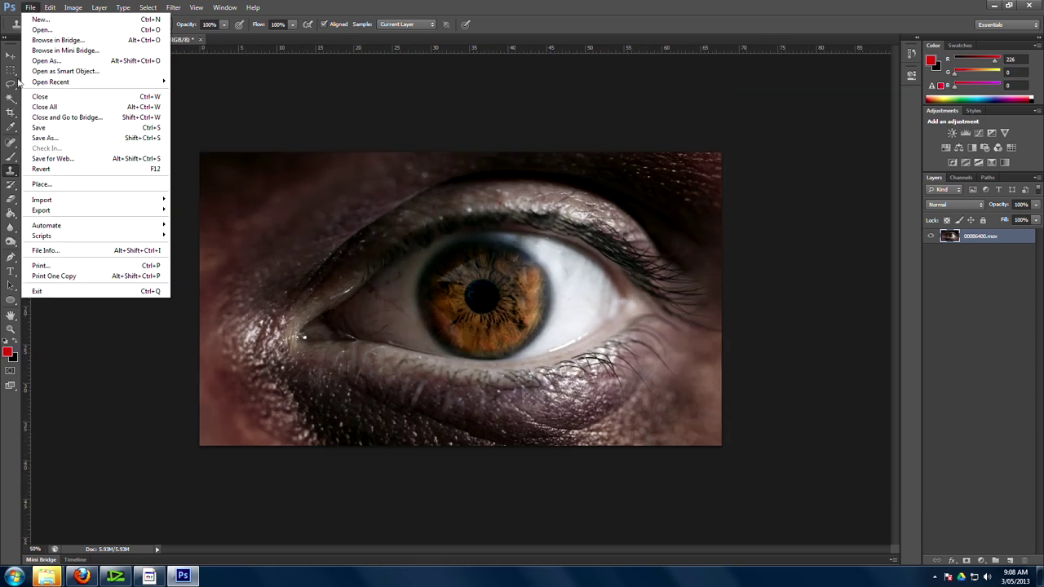
{"action": "left_click", "coordinate": [49, 139]}
{"action": "left_click", "coordinate": [234, 342]}
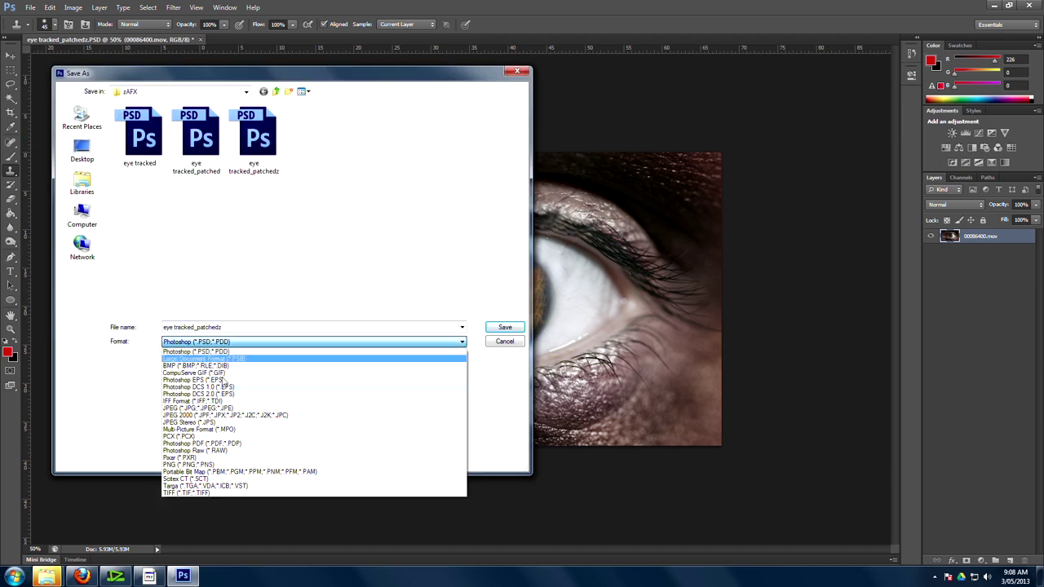
{"action": "left_click", "coordinate": [271, 279]}
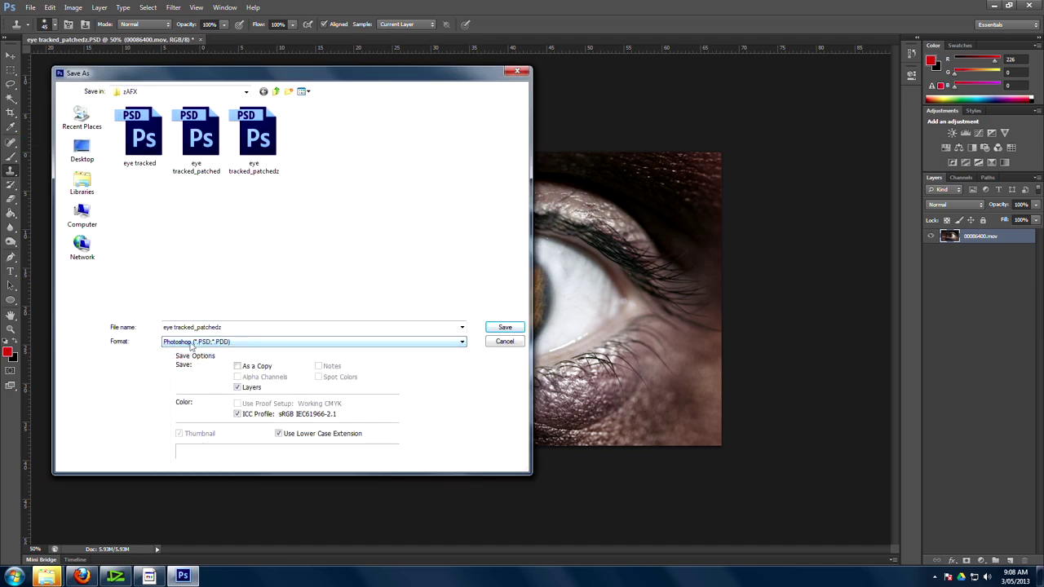
{"action": "left_click", "coordinate": [261, 330]}
{"action": "left_click", "coordinate": [261, 329]}
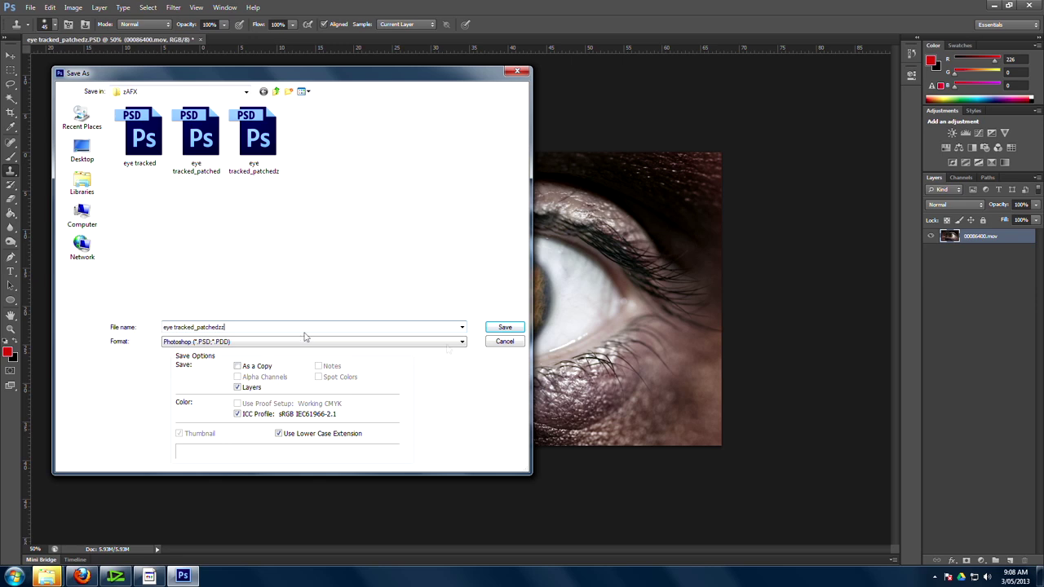
{"action": "left_click", "coordinate": [525, 327]}
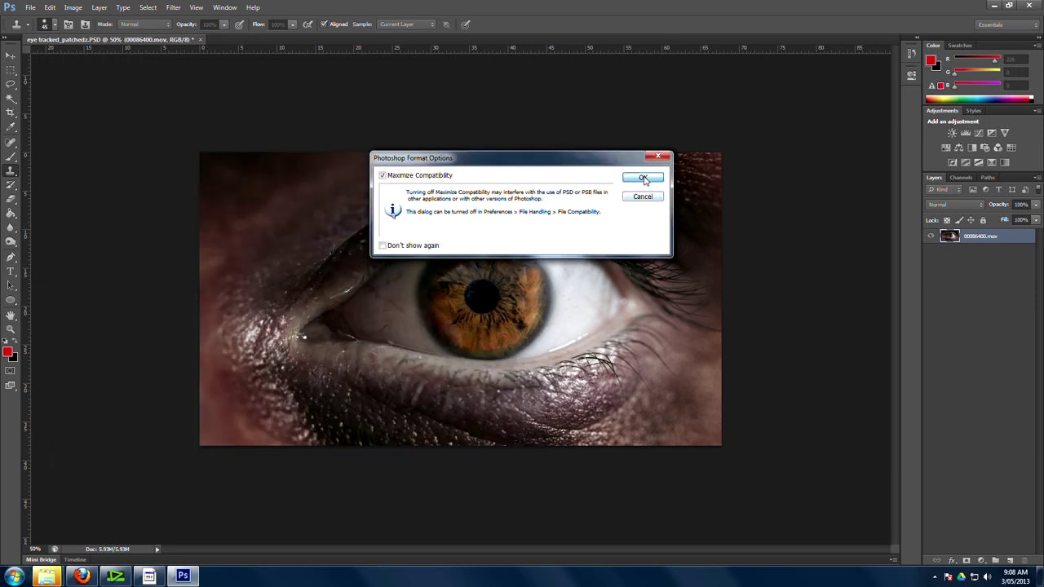
{"action": "left_click", "coordinate": [650, 178]}
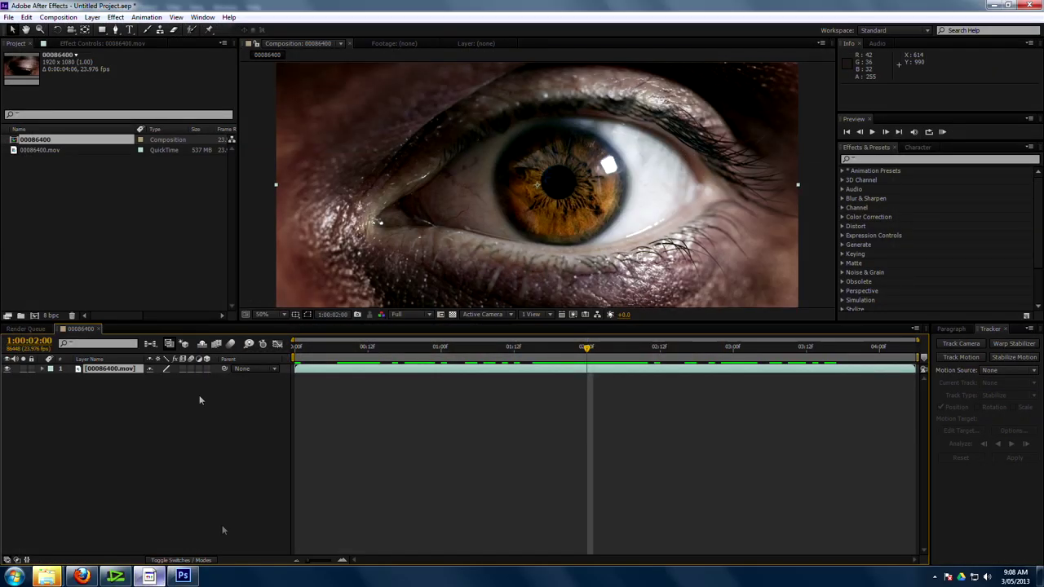
Switch to After Effects and import eye tracked_patchedzz.psd from the project's zAFX folder on drive V: as footage with merged layers
{"action": "right_click", "coordinate": [56, 214]}
{"action": "double_click", "coordinate": [28, 192]}
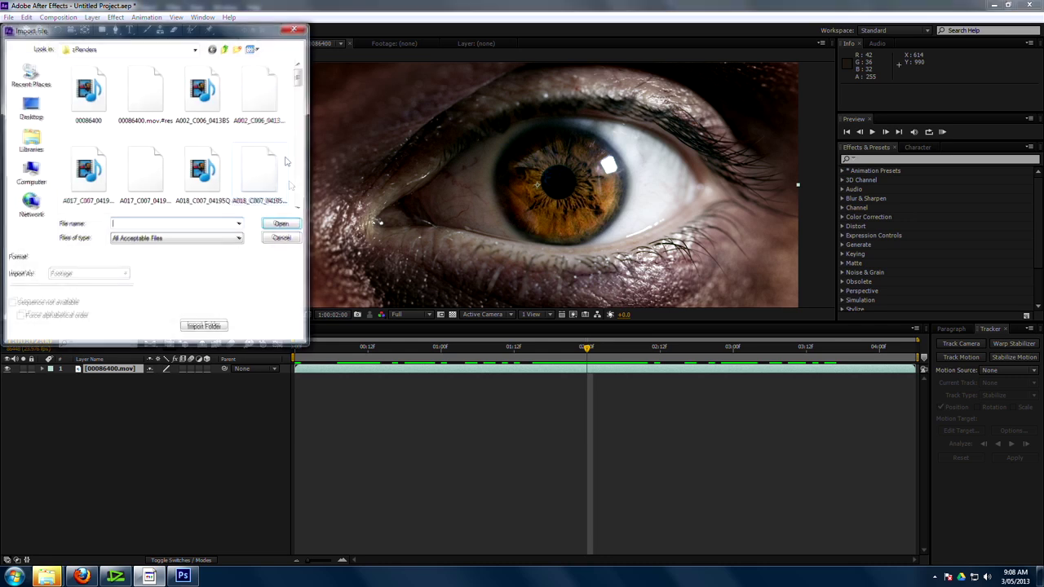
{"action": "left_click", "coordinate": [125, 50]}
{"action": "left_click", "coordinate": [101, 181]}
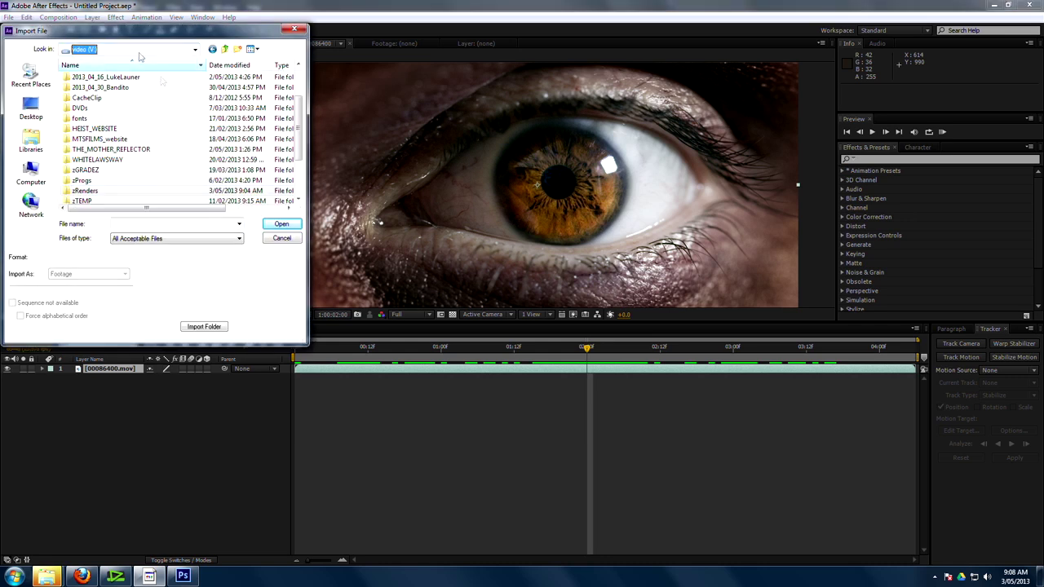
{"action": "scroll", "coordinate": [134, 131], "scroll_direction": "up", "scroll_amount": 2}
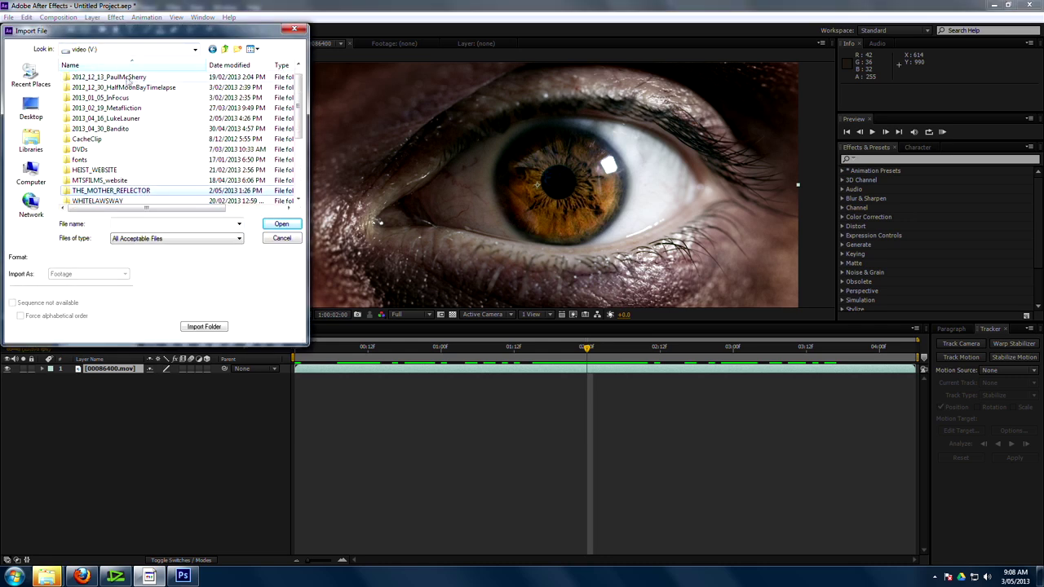
{"action": "double_click", "coordinate": [126, 77]}
{"action": "double_click", "coordinate": [86, 171]}
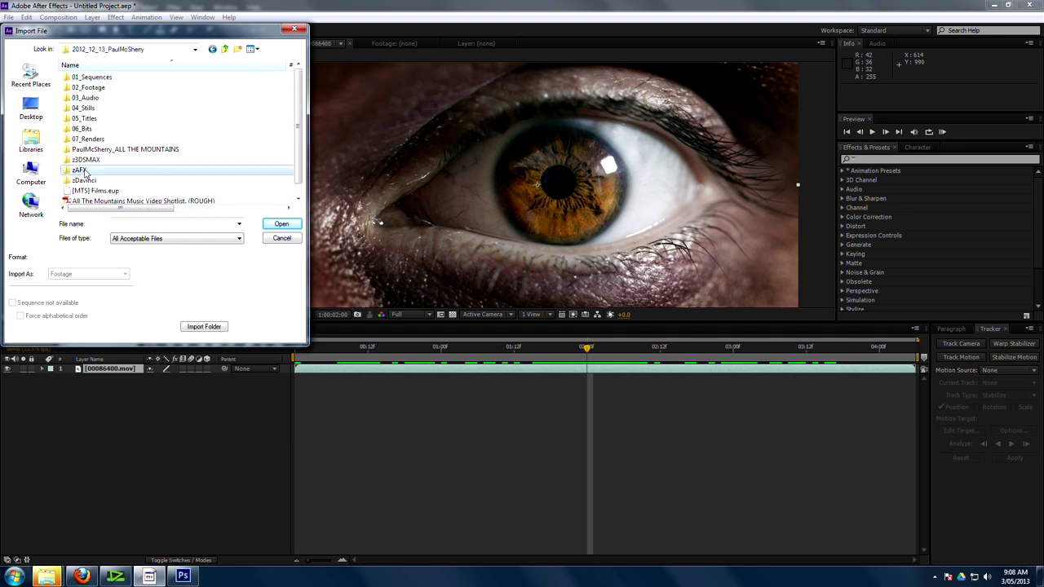
{"action": "left_click", "coordinate": [214, 183]}
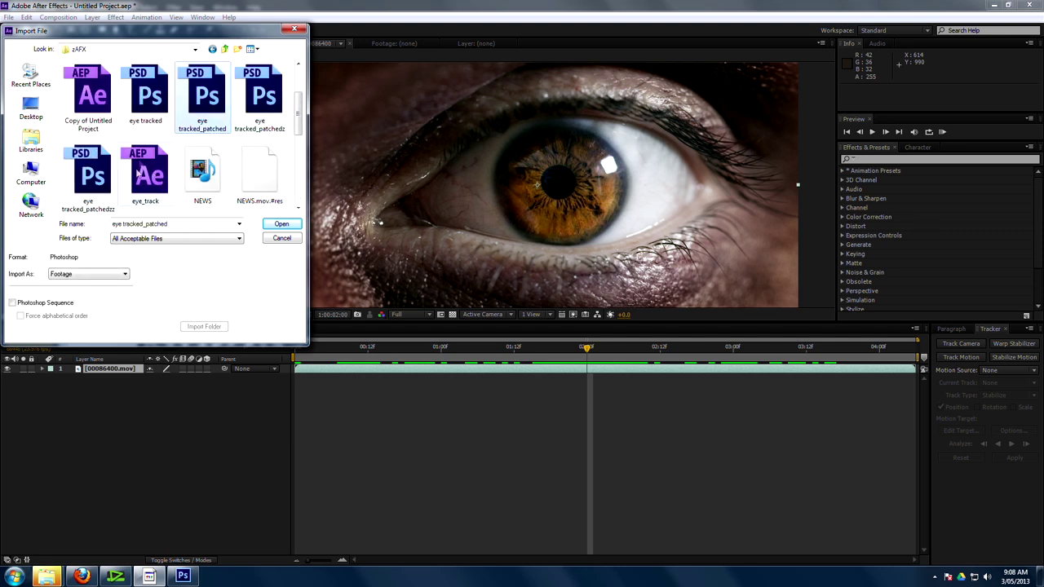
{"action": "double_click", "coordinate": [89, 184]}
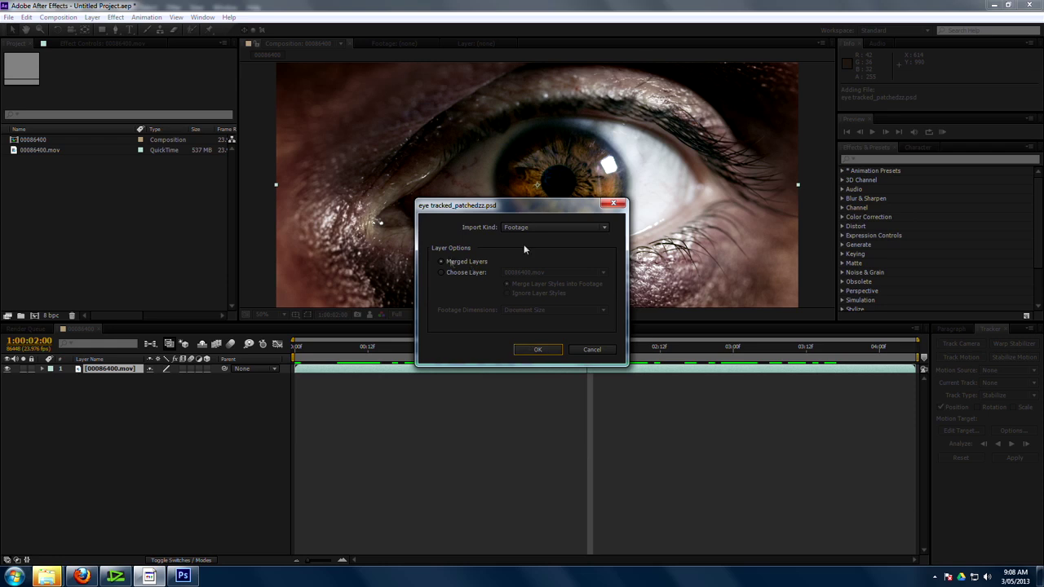
{"action": "left_click", "coordinate": [536, 350]}
Add eye tracked_patchedzz.psd above the 00086400.mov layer and compare it with the footage by toggling its visibility
{"action": "left_click_drag", "start_coordinate": [47, 164], "coordinate": [84, 373]}
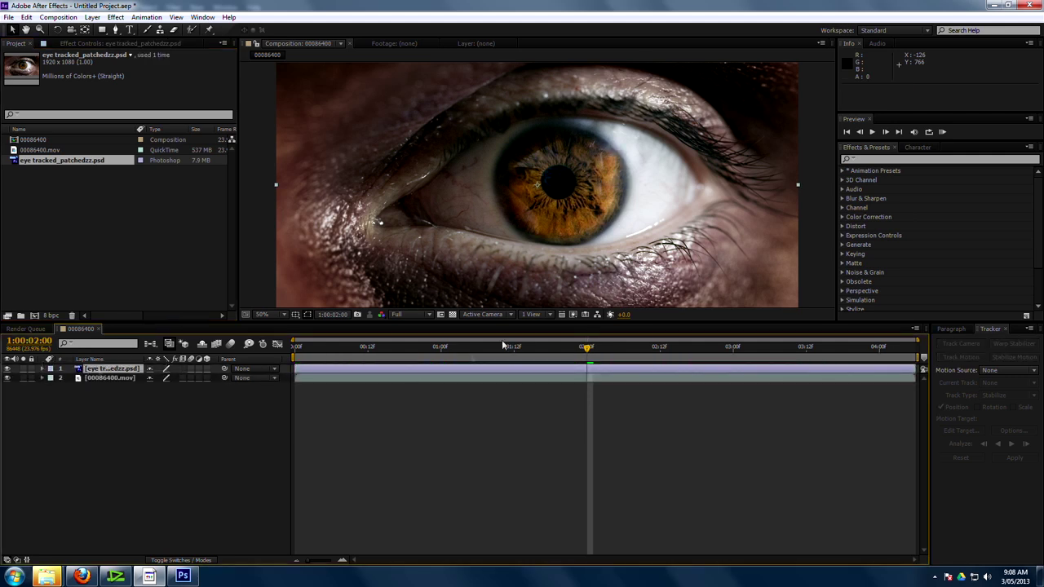
{"action": "left_click", "coordinate": [7, 369]}
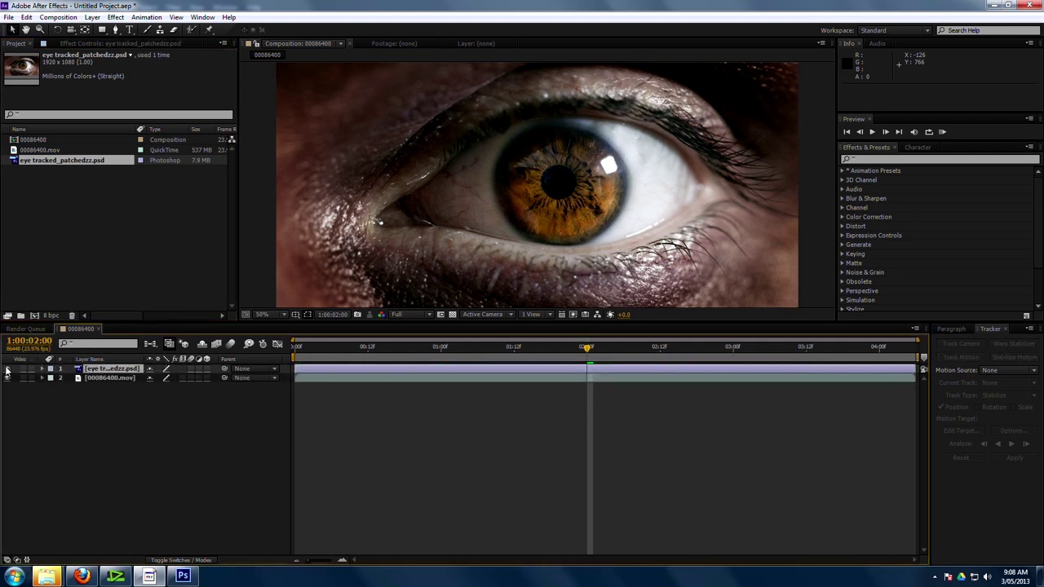
{"action": "left_click", "coordinate": [7, 369]}
{"action": "left_click", "coordinate": [7, 370]}
{"action": "left_click", "coordinate": [6, 369]}
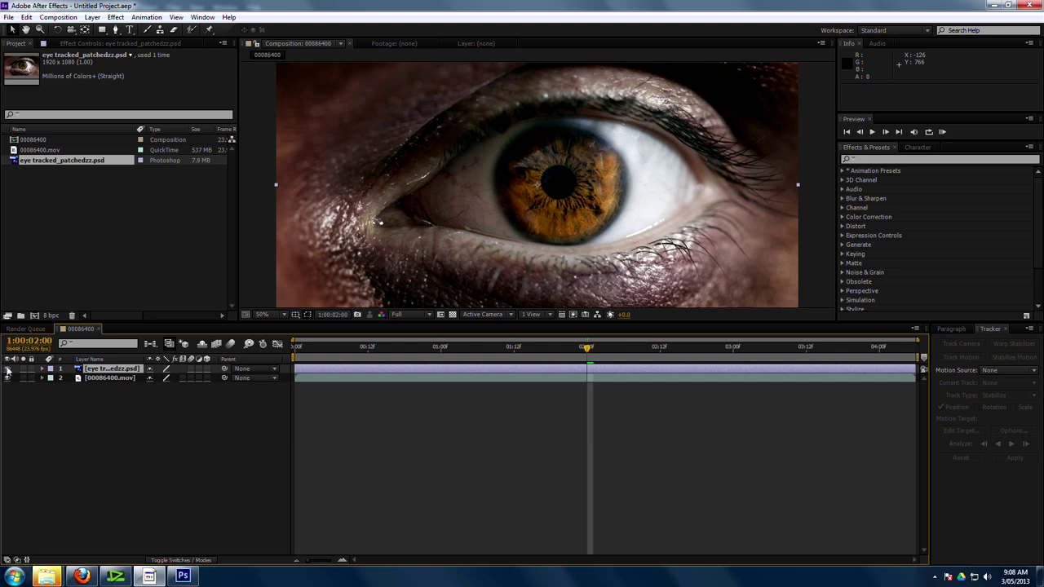
{"action": "mouse_move", "coordinate": [625, 359]}
{"action": "left_mouse_down"}
{"action": "mouse_move", "coordinate": [677, 359]}
{"action": "mouse_move", "coordinate": [636, 359]}
{"action": "left_mouse_up"}
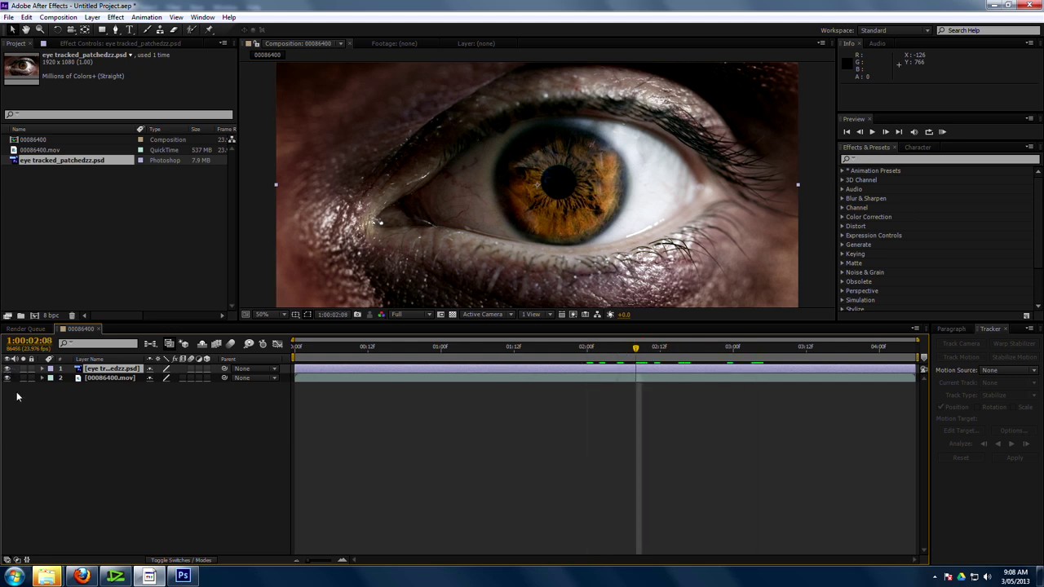
{"action": "left_click", "coordinate": [426, 427]}
{"action": "left_click", "coordinate": [646, 372]}
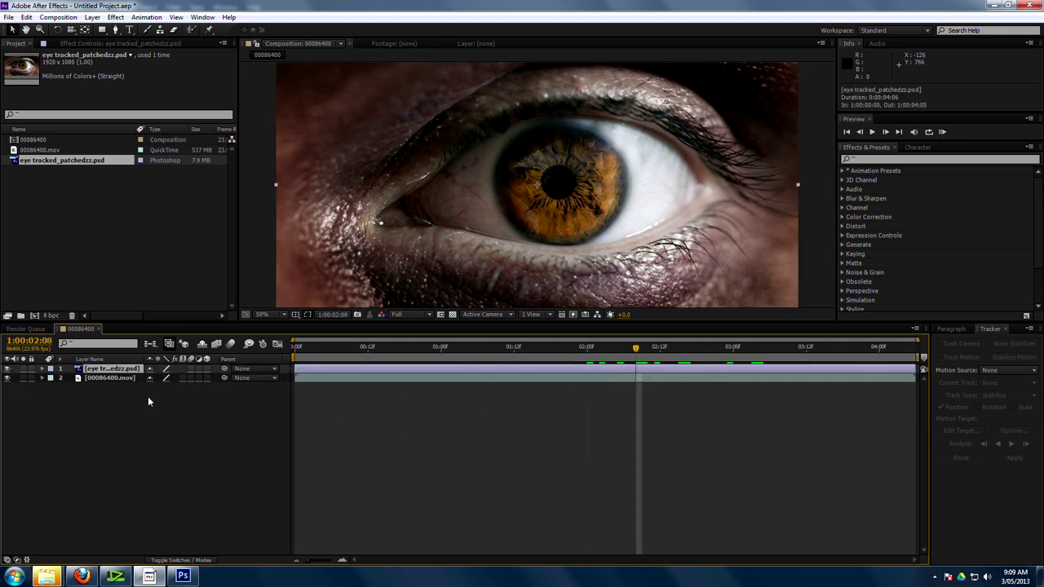
Hide the patched image layer and start a motion track on the 00086400.mov layer at 1:00:02:12
{"action": "left_click", "coordinate": [6, 369]}
{"action": "left_click", "coordinate": [558, 380]}
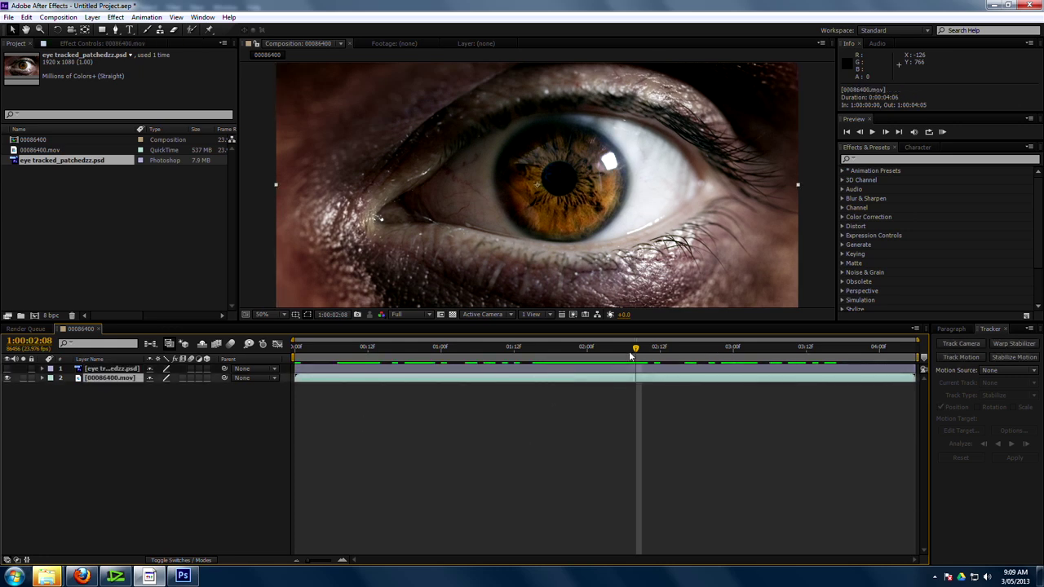
{"action": "left_click_drag", "start_coordinate": [634, 354], "coordinate": [661, 351]}
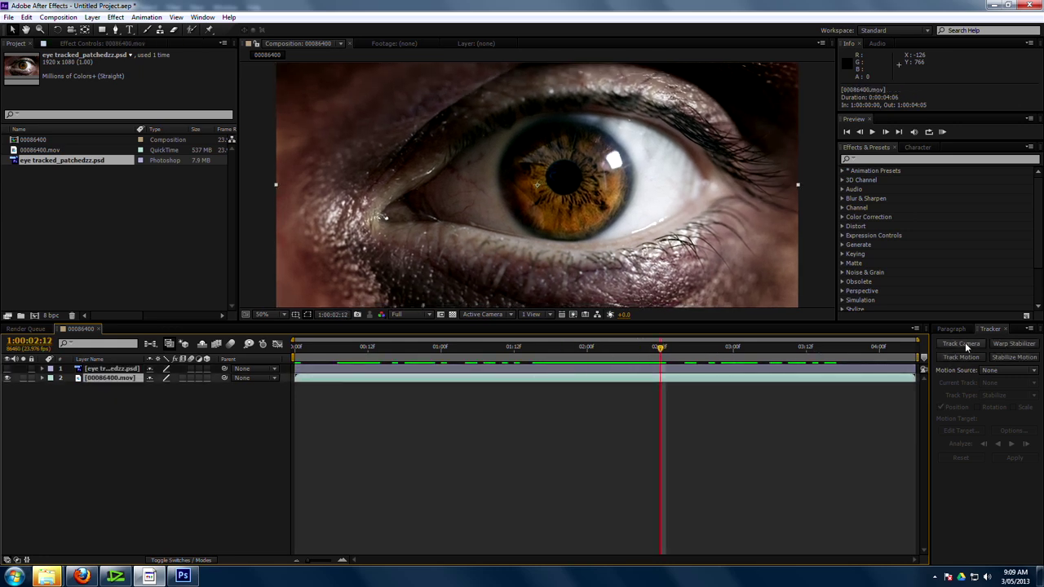
{"action": "left_click", "coordinate": [961, 357]}
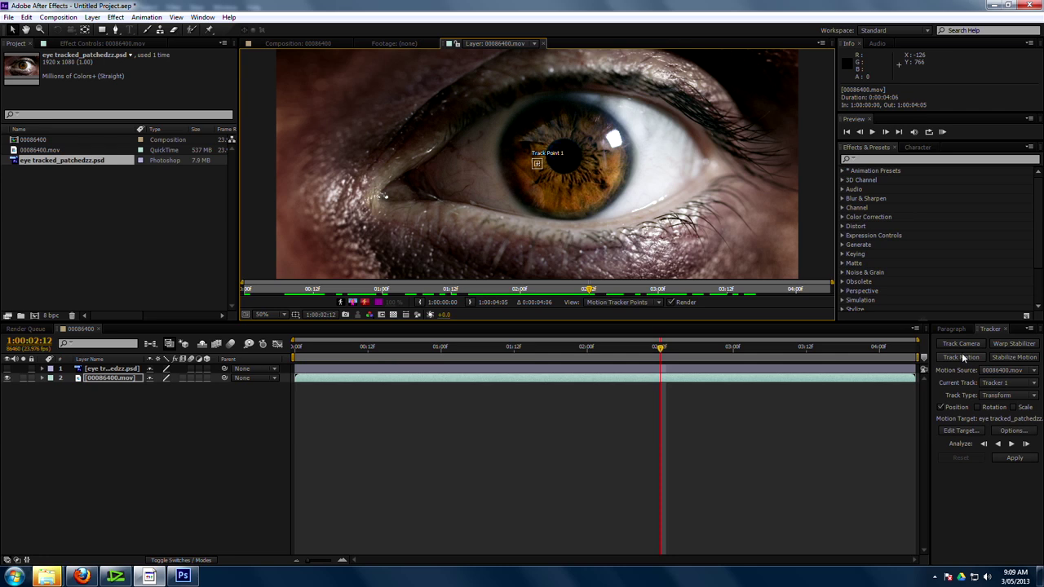
Place Track Point 1 on the left corner of the white light reflection in the iris
{"action": "scroll", "coordinate": [569, 152], "scroll_direction": "up", "scroll_amount": 3}
{"action": "left_click_drag", "start_coordinate": [639, 166], "coordinate": [472, 201]}
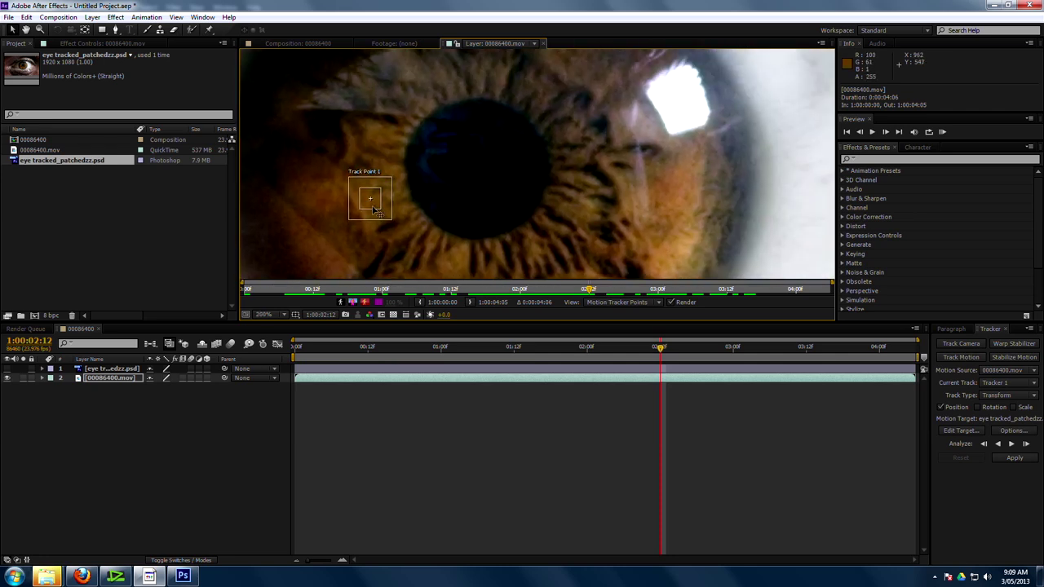
{"action": "left_click_drag", "start_coordinate": [374, 209], "coordinate": [688, 162]}
{"action": "scroll", "coordinate": [677, 141], "scroll_direction": "up", "scroll_amount": 1}
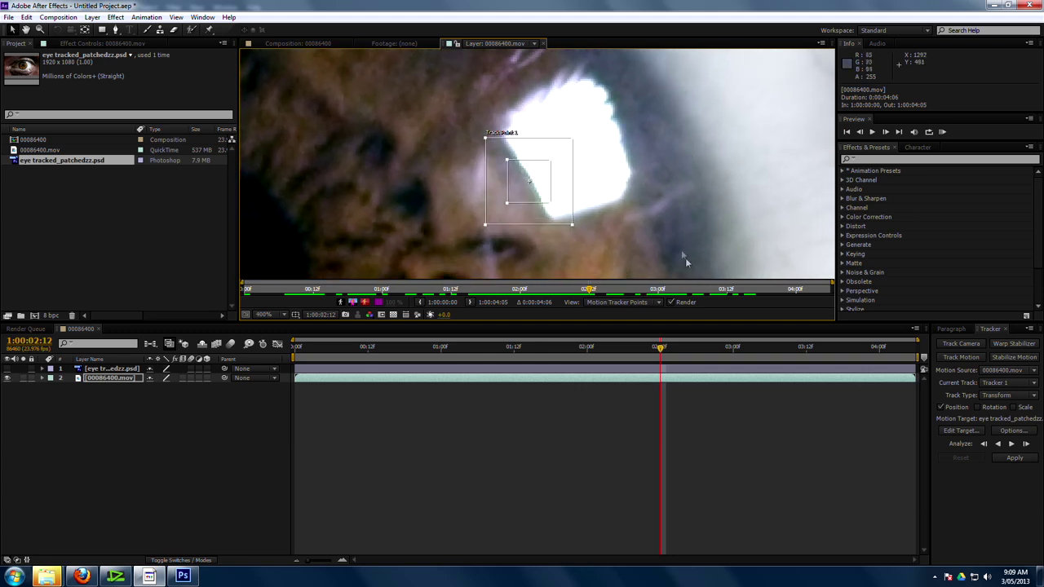
{"action": "left_click_drag", "start_coordinate": [535, 202], "coordinate": [510, 155]}
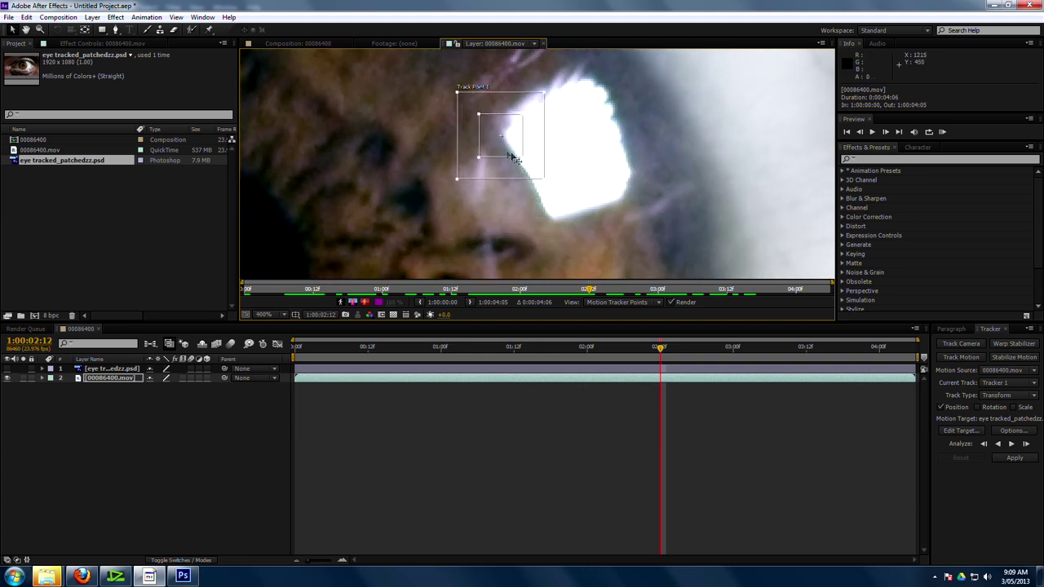
Enable rotation tracking and place Track Point 2 on the bottom corner of the white reflection
{"action": "left_click", "coordinate": [978, 407]}
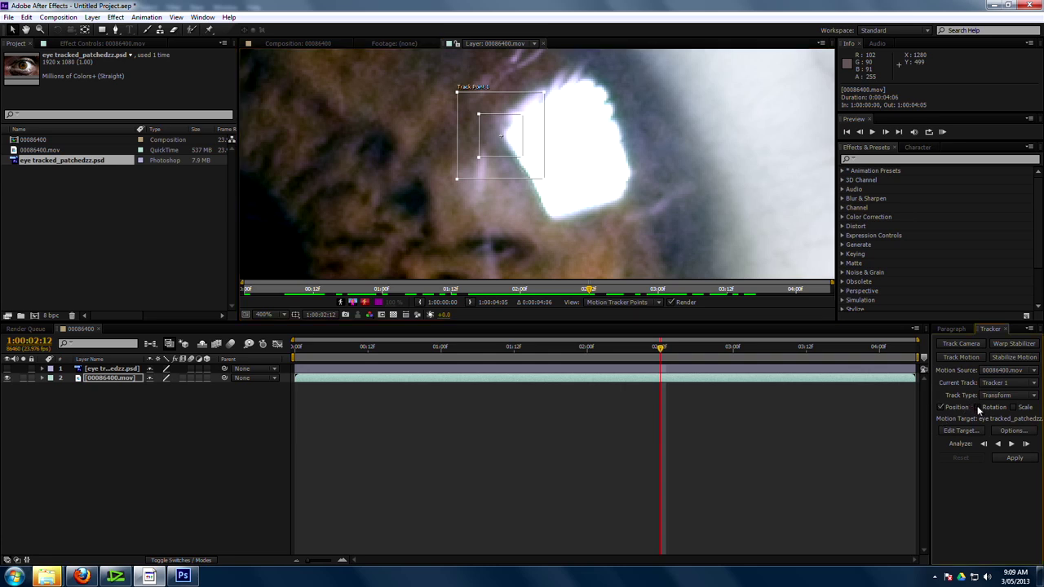
{"action": "left_click_drag", "start_coordinate": [628, 173], "coordinate": [547, 216]}
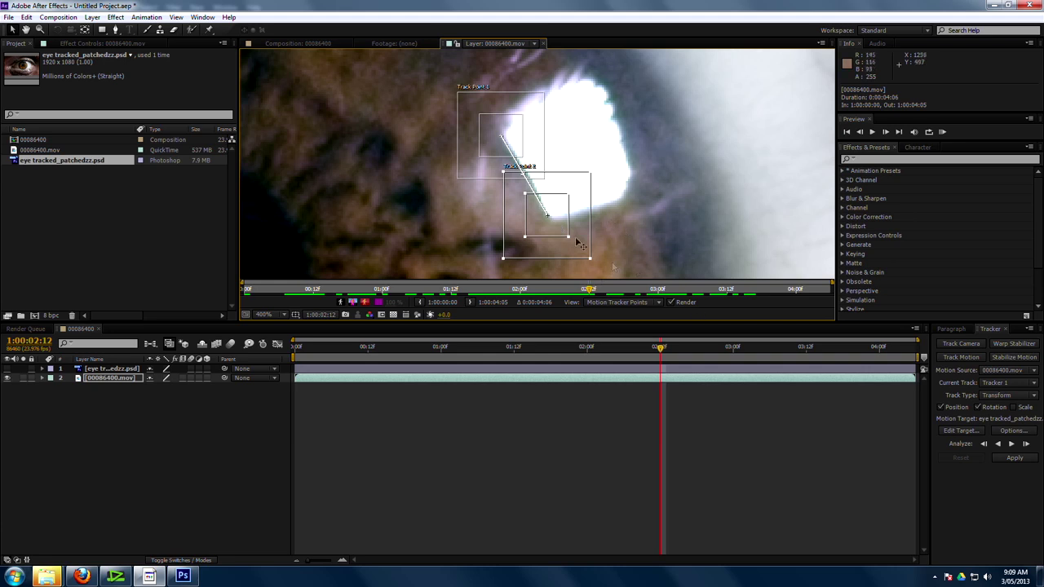
{"action": "scroll", "coordinate": [571, 230], "scroll_direction": "down", "scroll_amount": 4}
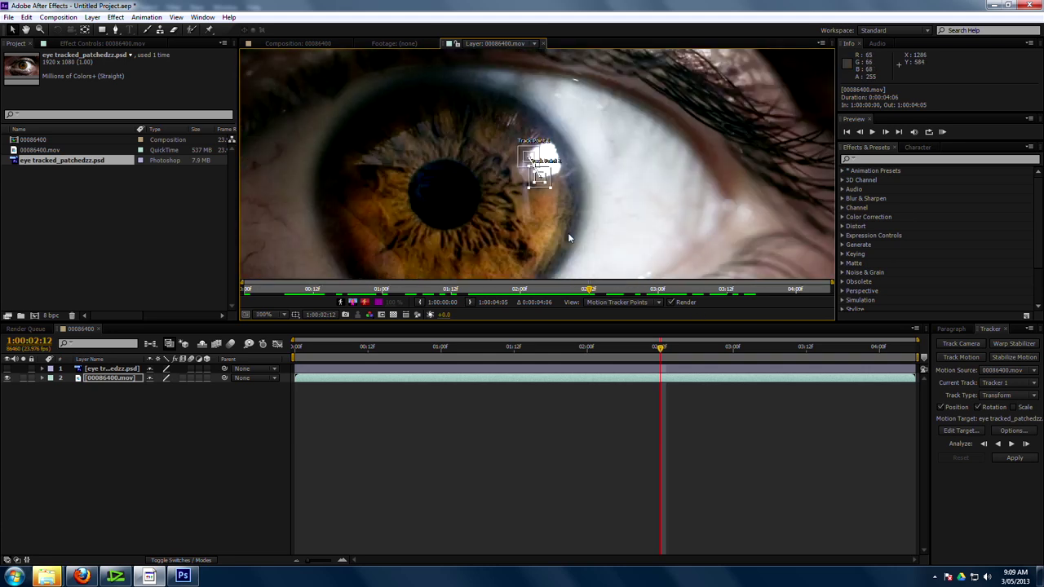
Analyze both track points forward to the clip's end and backward from 1:00:02:12 to 1:00:00:02, and review the track
{"action": "left_click", "coordinate": [1010, 445]}
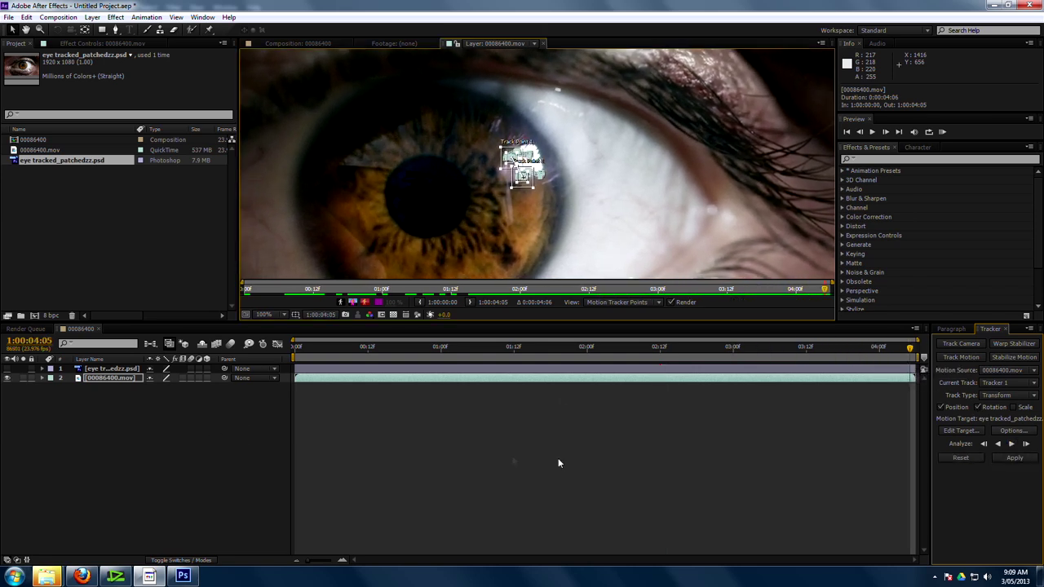
{"action": "key", "text": "u"}
{"action": "left_click_drag", "start_coordinate": [732, 351], "coordinate": [660, 349]}
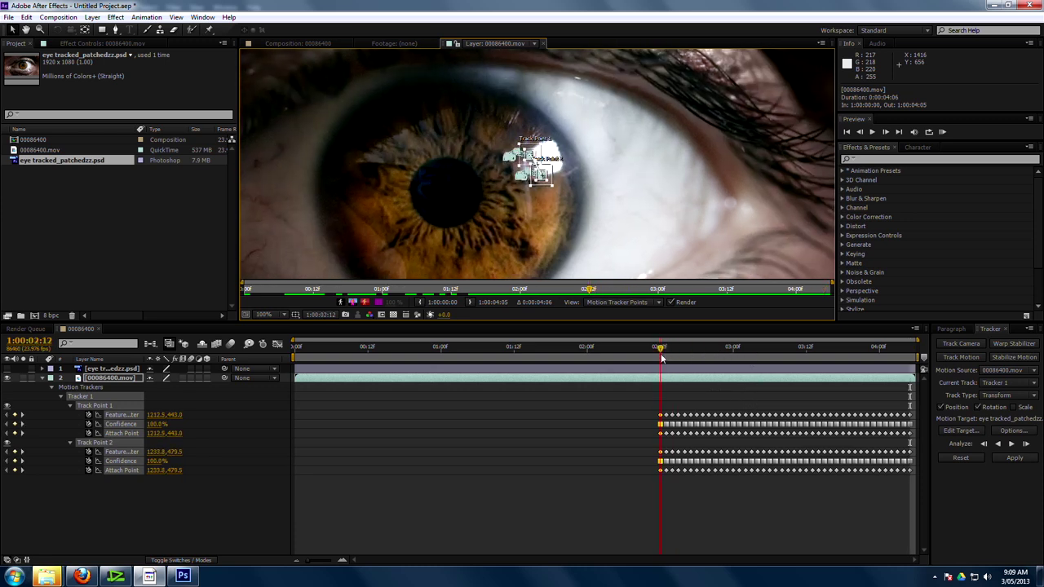
{"action": "left_click", "coordinate": [995, 444]}
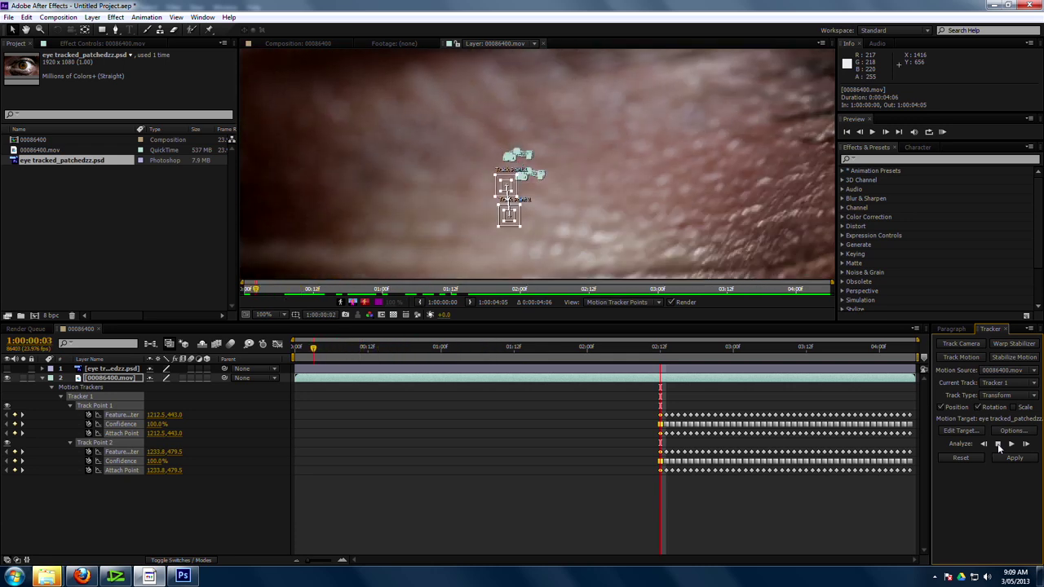
{"action": "left_click", "coordinate": [998, 444]}
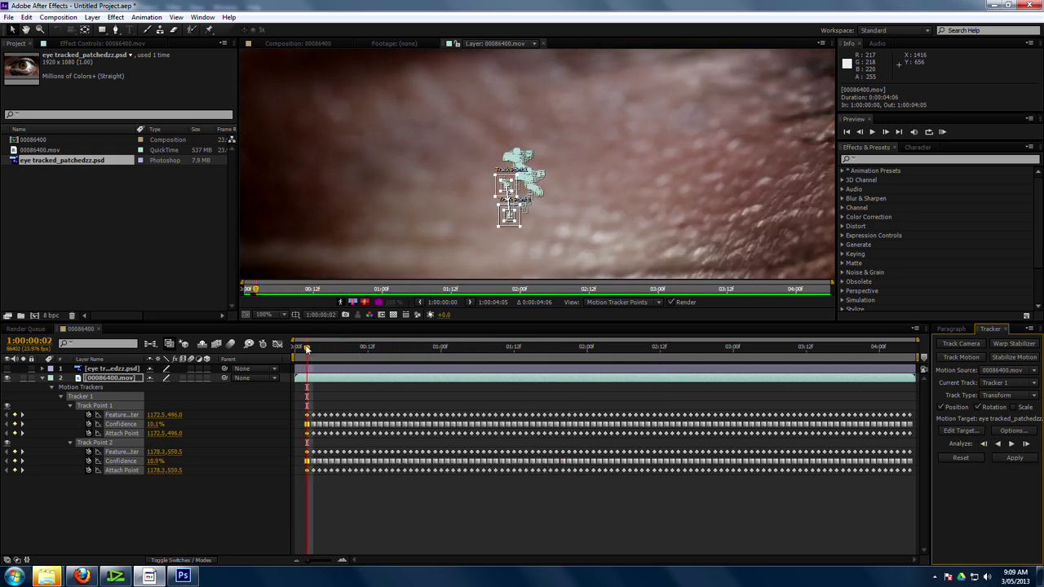
{"action": "left_click_drag", "start_coordinate": [306, 348], "coordinate": [812, 348]}
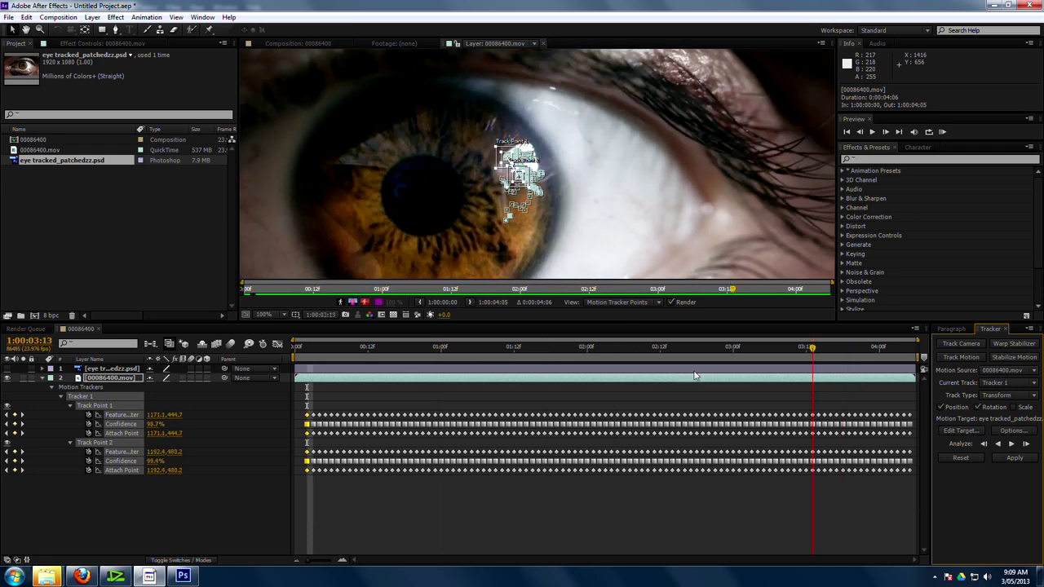
{"action": "left_click_drag", "start_coordinate": [695, 375], "coordinate": [819, 380]}
Collapse the 00086400.mov layer's tracker properties and add a null object to the composition
{"action": "left_click", "coordinate": [43, 379]}
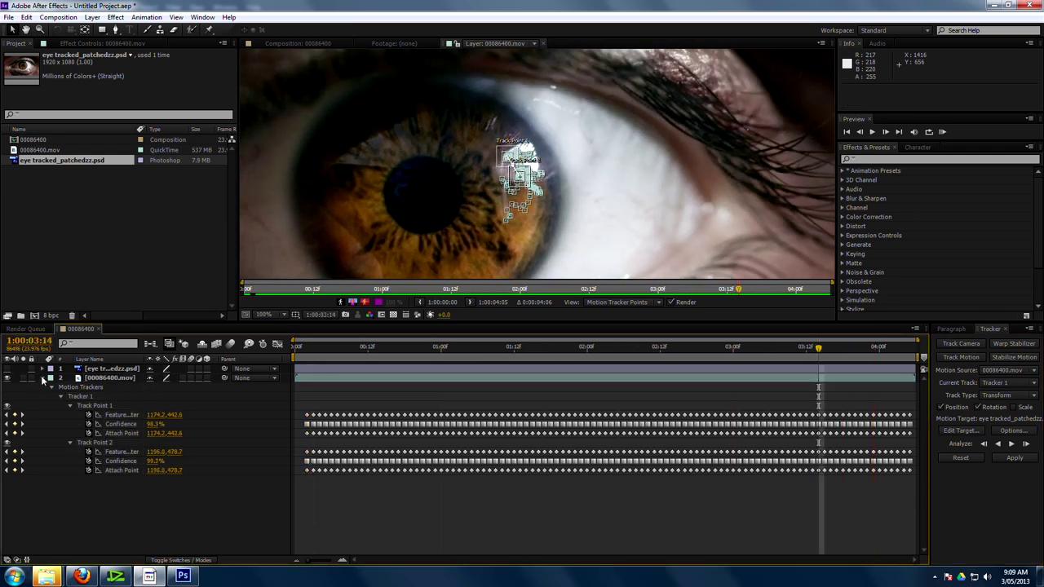
{"action": "left_click", "coordinate": [43, 379]}
{"action": "right_click", "coordinate": [154, 420]}
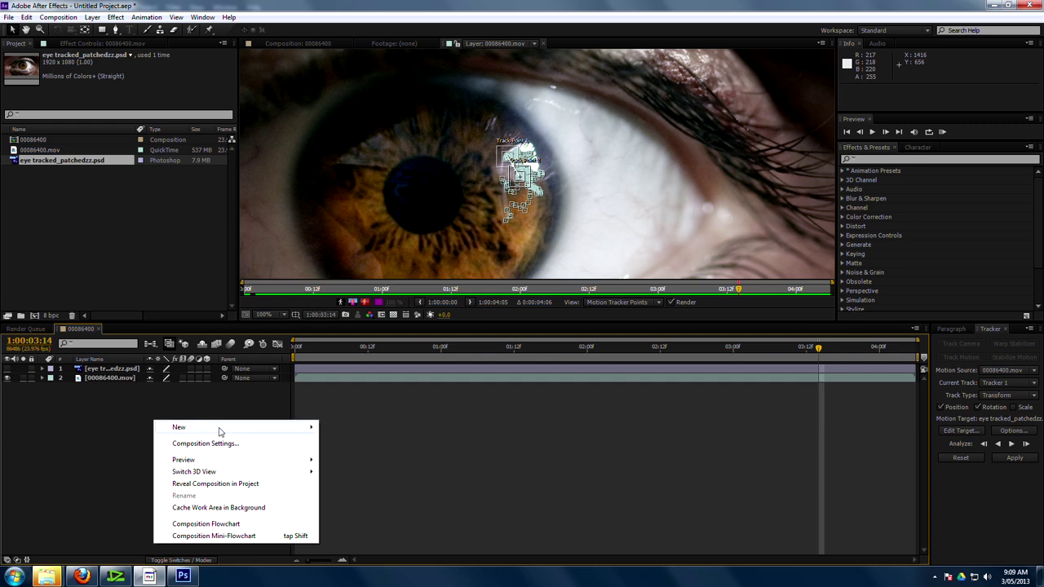
{"action": "mouse_move", "coordinate": [272, 428]}
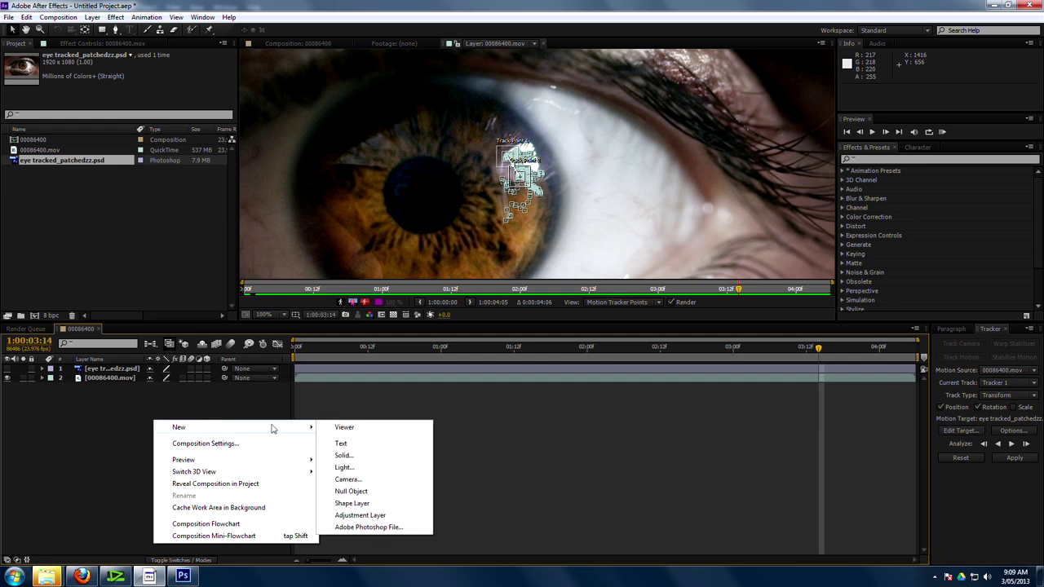
{"action": "left_click", "coordinate": [371, 492]}
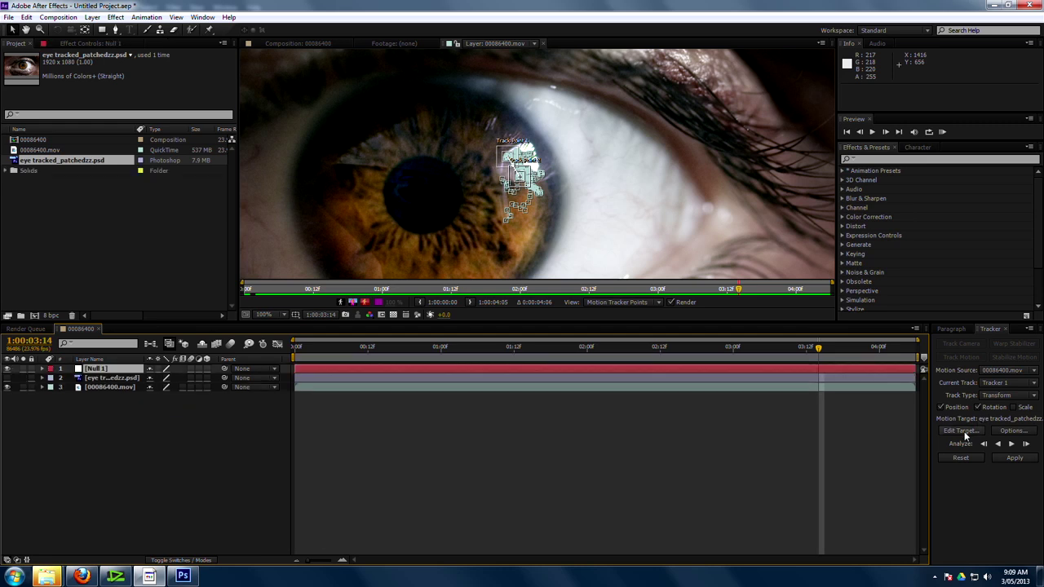
Set Null 1 as the motion target and apply the tracked motion to it in X and Y
{"action": "left_click", "coordinate": [964, 433]}
{"action": "left_click", "coordinate": [604, 272]}
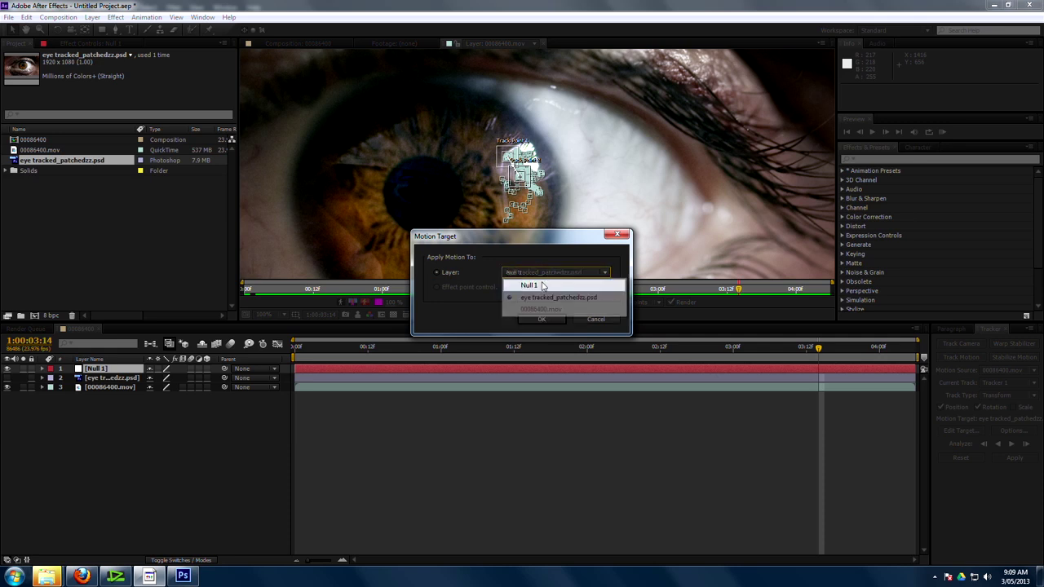
{"action": "left_click", "coordinate": [543, 285]}
{"action": "left_click", "coordinate": [542, 320]}
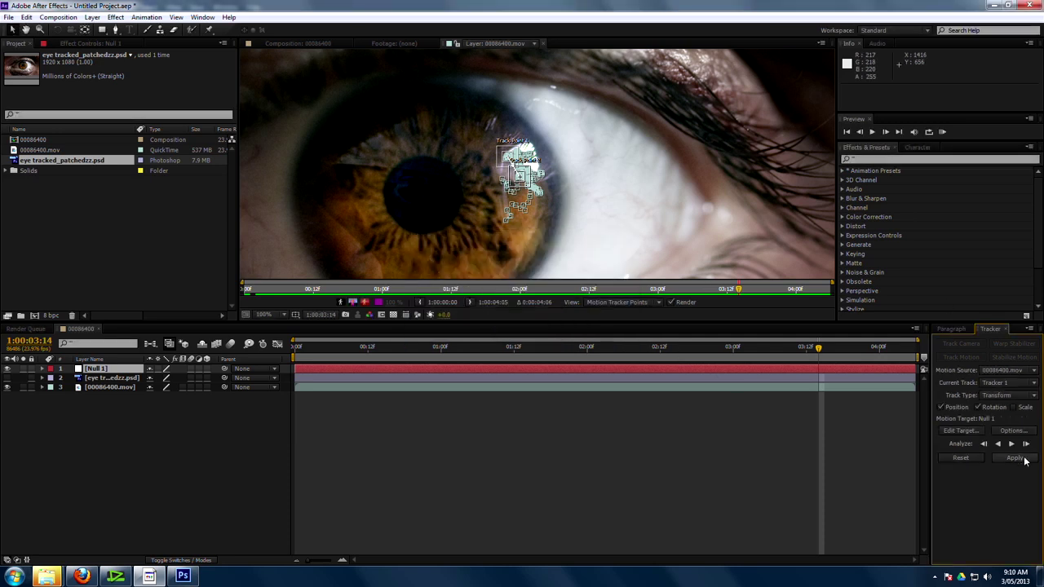
{"action": "left_click", "coordinate": [1020, 459]}
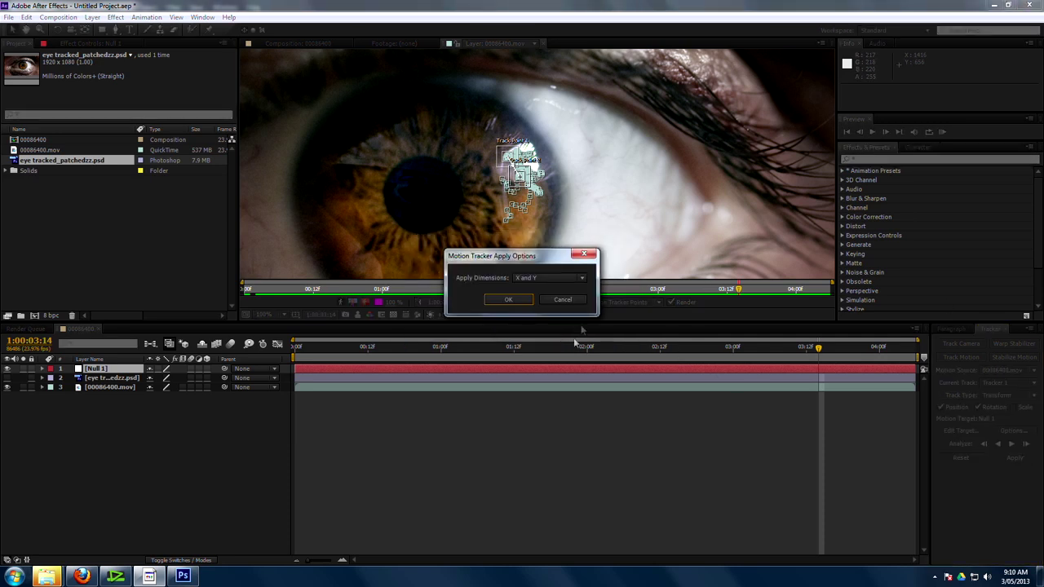
{"action": "left_click", "coordinate": [510, 301]}
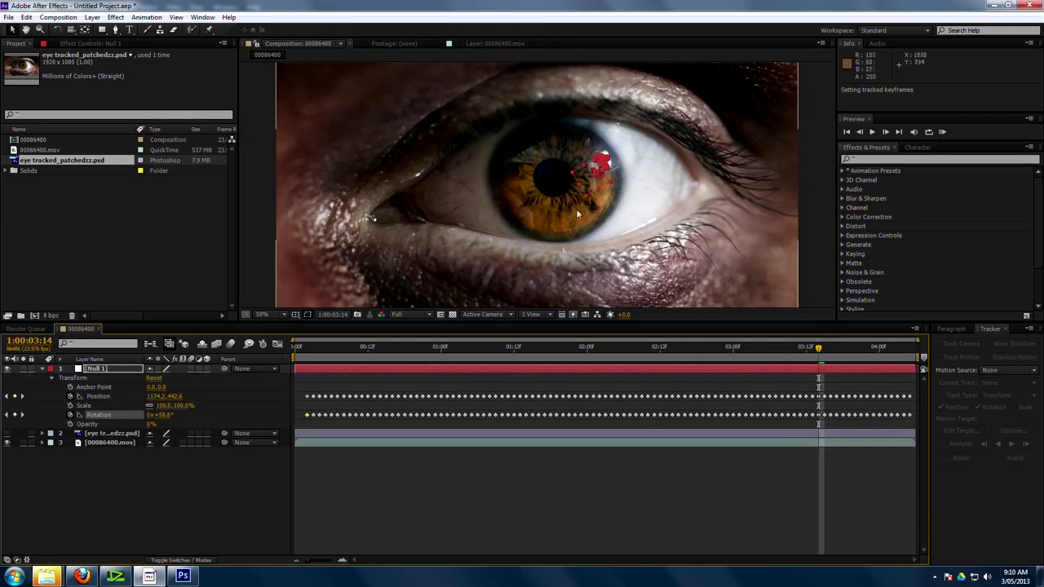
Show the patched image layer, parent it to Null 1 at 1:00:02:16, and preview how it follows the eye
{"action": "left_click", "coordinate": [93, 435]}
{"action": "left_click", "coordinate": [6, 435]}
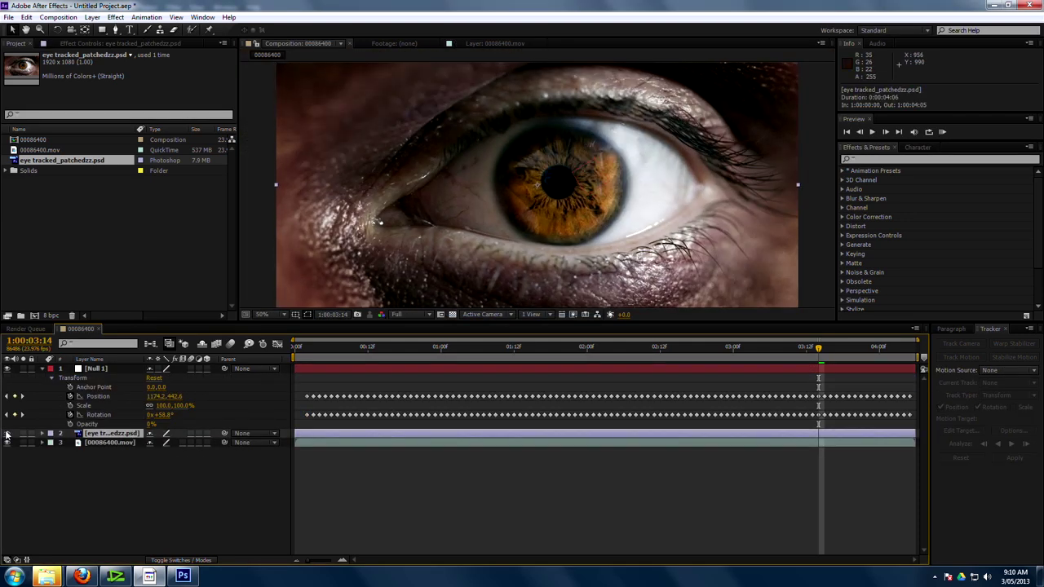
{"action": "left_click_drag", "start_coordinate": [808, 349], "coordinate": [684, 348]}
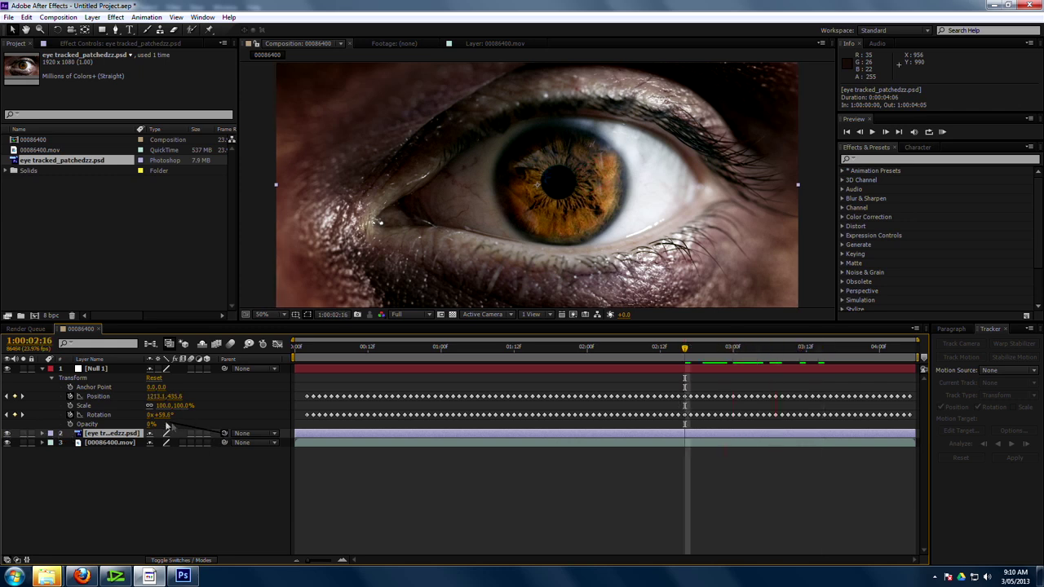
{"action": "left_click_drag", "start_coordinate": [167, 426], "coordinate": [100, 373]}
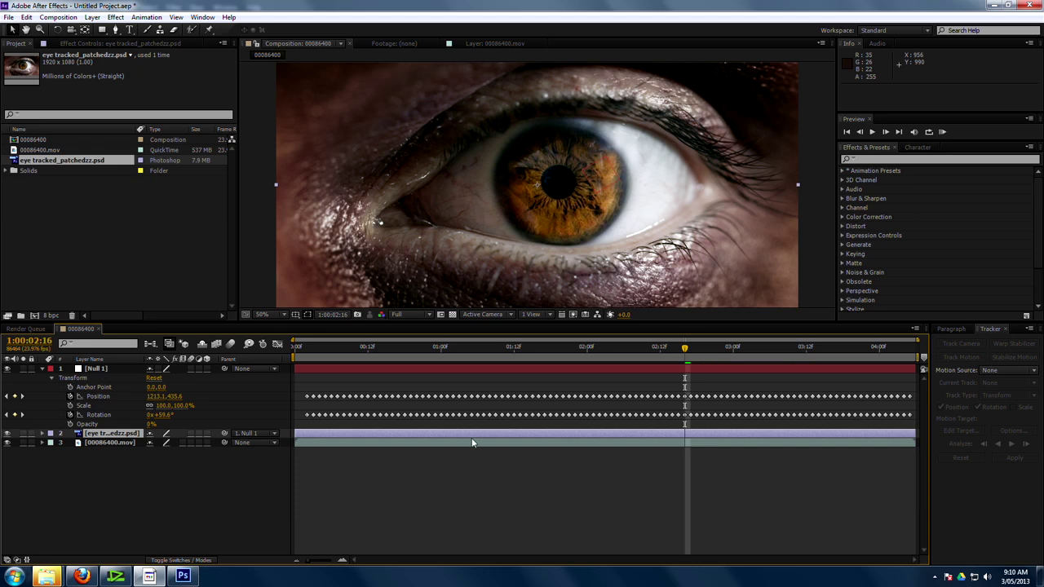
{"action": "left_click_drag", "start_coordinate": [651, 351], "coordinate": [572, 349]}
{"action": "key", "text": "space"}
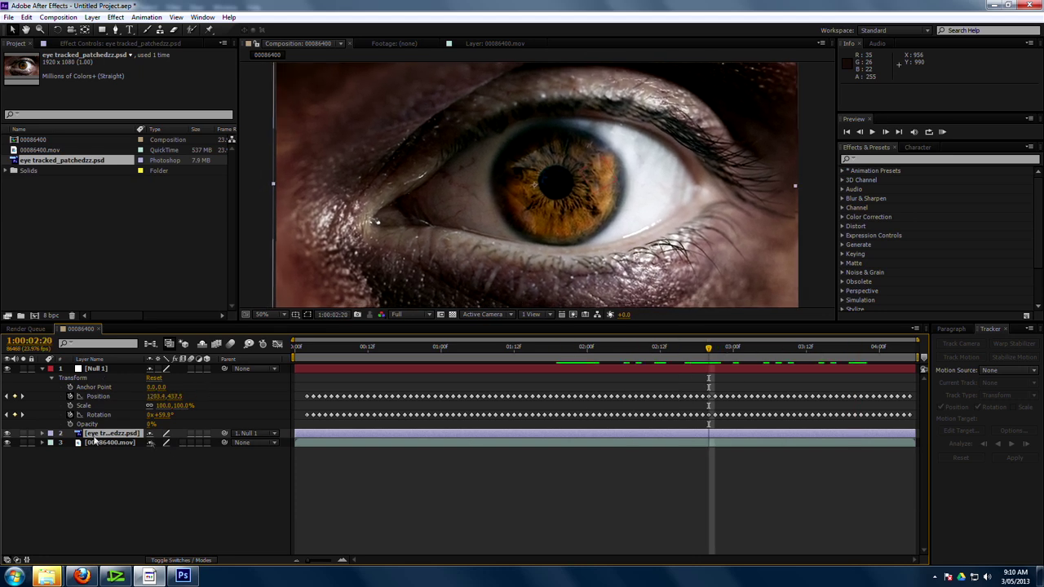
Temporarily lower the patched layer's opacity to compare its alignment with the footage, and restore it to 100%
{"action": "key", "text": "t"}
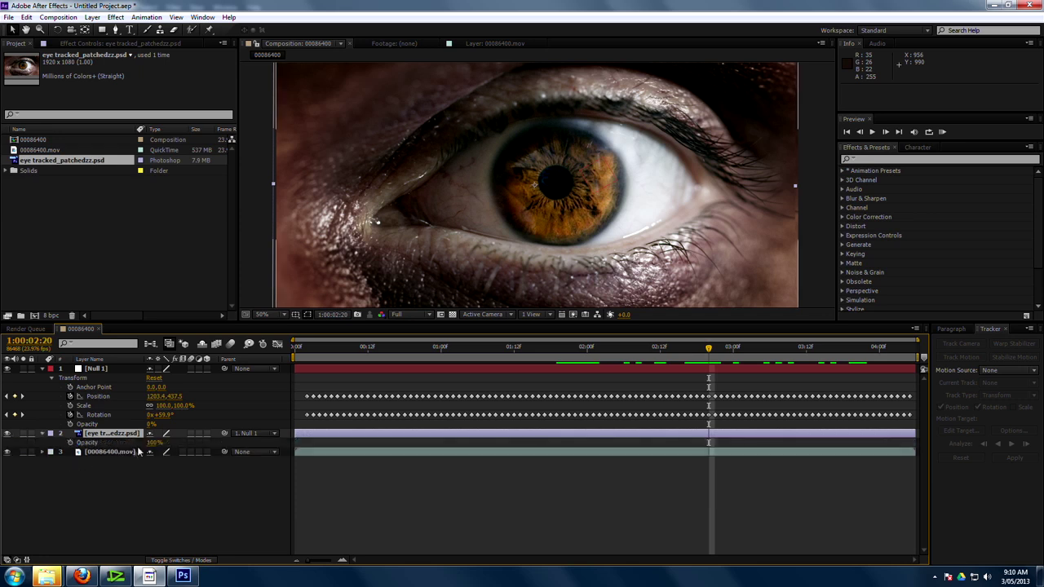
{"action": "left_click_drag", "start_coordinate": [152, 443], "coordinate": [115, 440]}
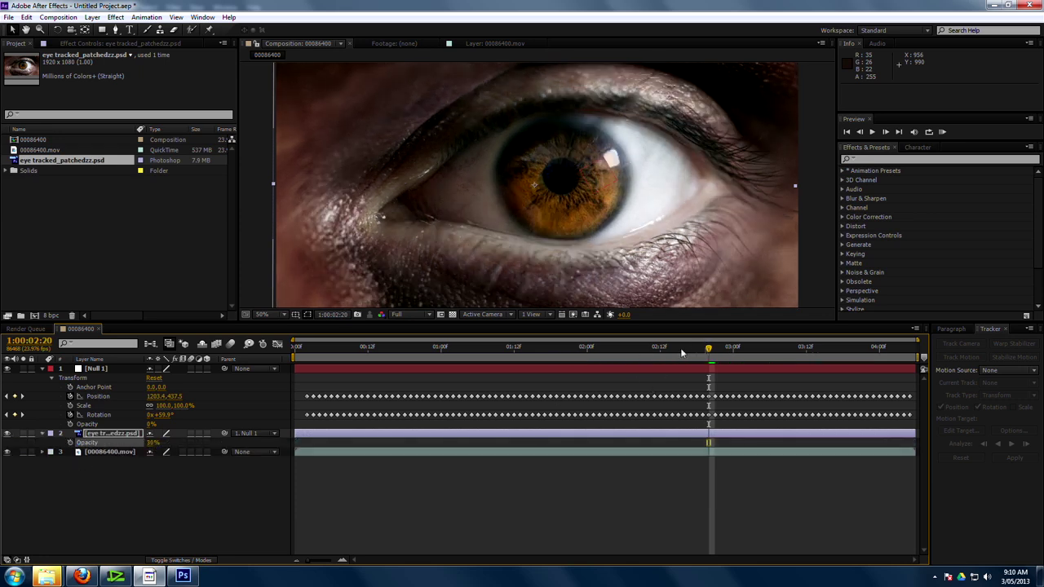
{"action": "left_click_drag", "start_coordinate": [682, 353], "coordinate": [728, 375]}
{"action": "left_click", "coordinate": [432, 442]}
{"action": "left_click", "coordinate": [155, 445]}
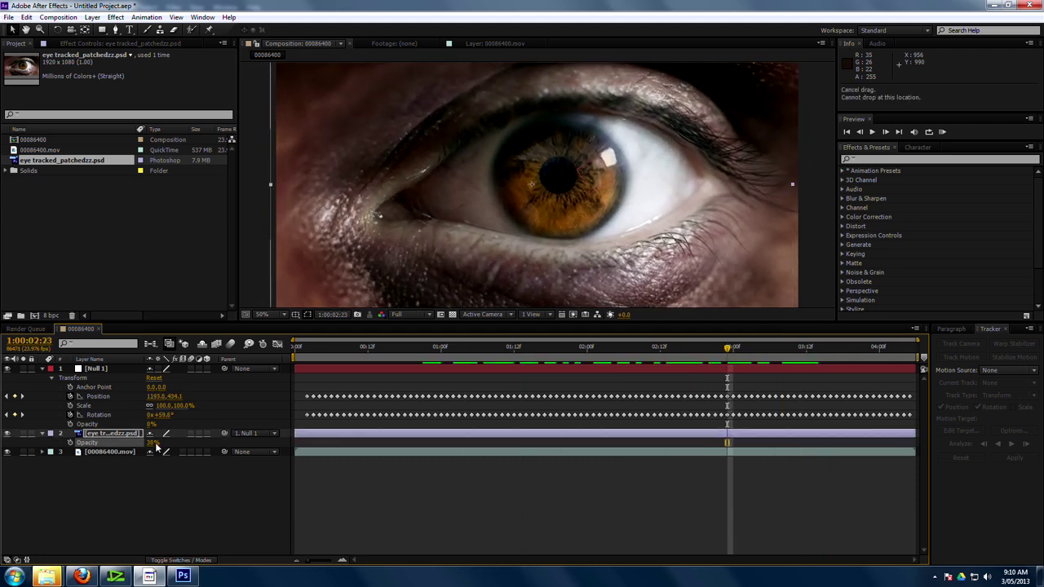
{"action": "left_click_drag", "start_coordinate": [153, 443], "coordinate": [350, 453]}
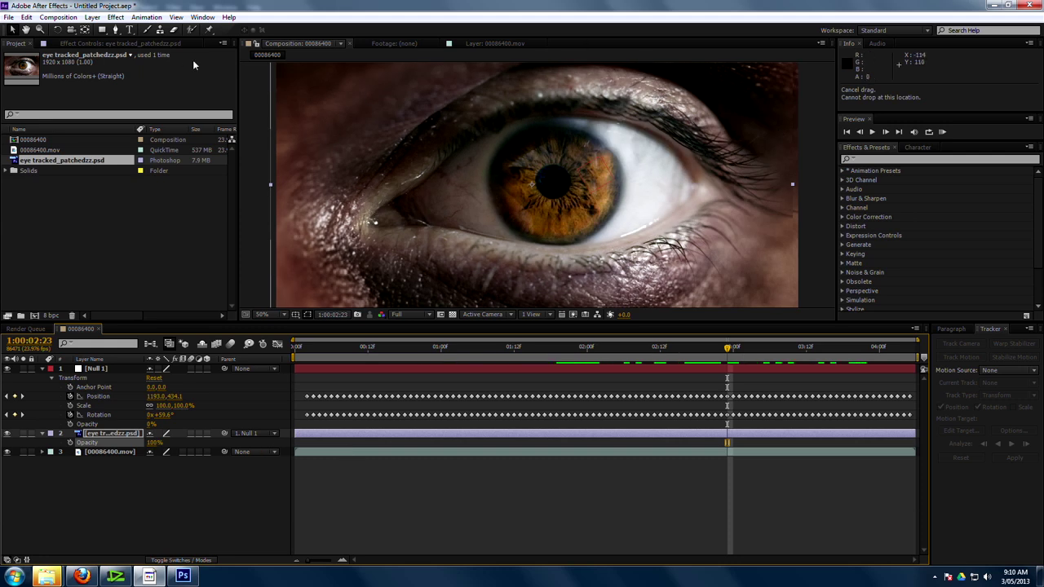
Draw a closed four-point pen mask on the patched image layer around the iris area between the pupil and the white reflection
{"action": "left_click", "coordinate": [115, 31]}
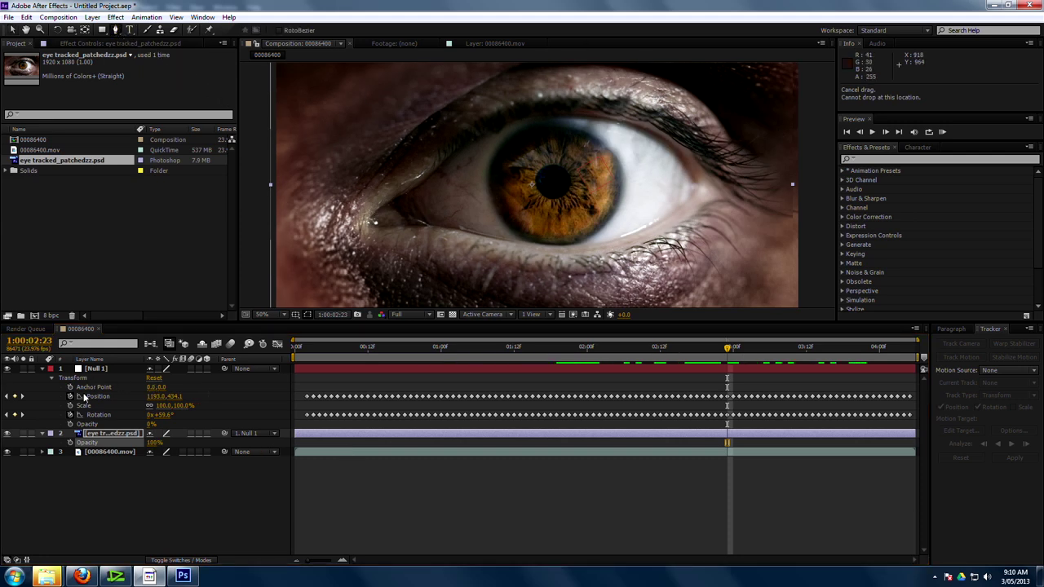
{"action": "scroll", "coordinate": [556, 132], "scroll_direction": "up", "scroll_amount": 4}
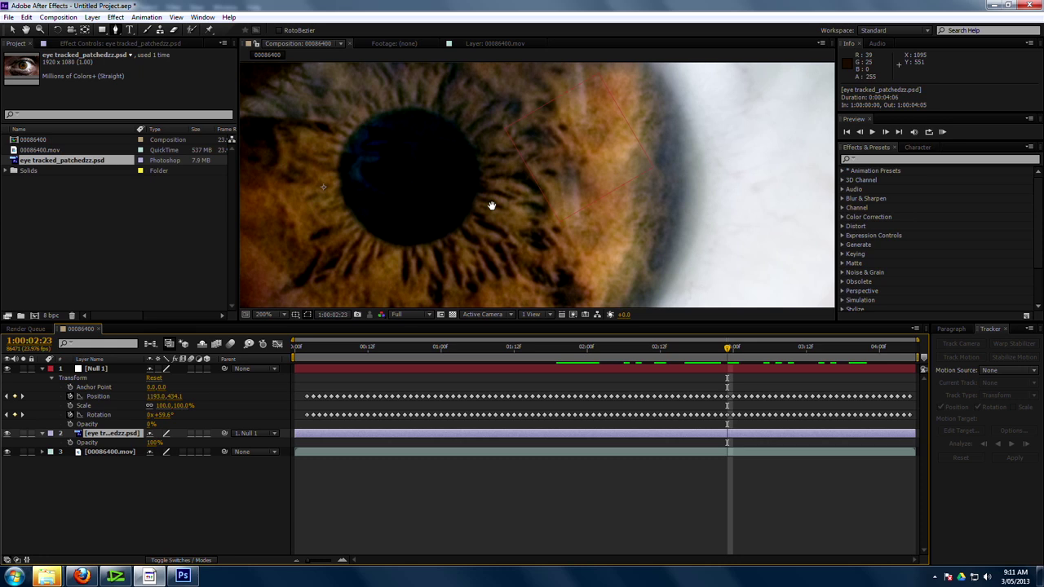
{"action": "left_click", "coordinate": [522, 95]}
{"action": "left_click_drag", "start_coordinate": [531, 211], "coordinate": [588, 212]}
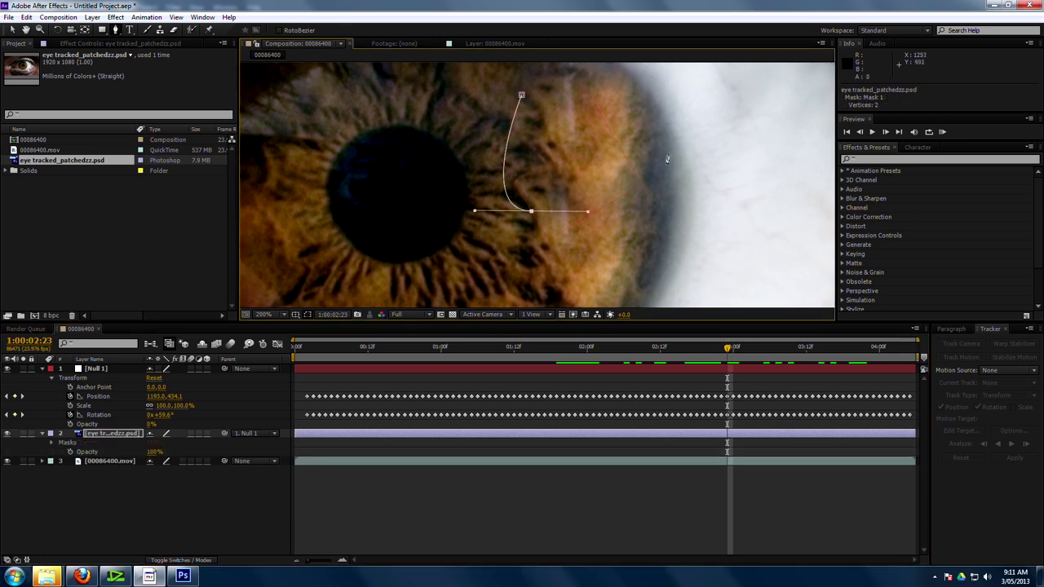
{"action": "left_click_drag", "start_coordinate": [659, 137], "coordinate": [630, 101]}
{"action": "left_click", "coordinate": [572, 78]}
{"action": "left_click", "coordinate": [522, 94]}
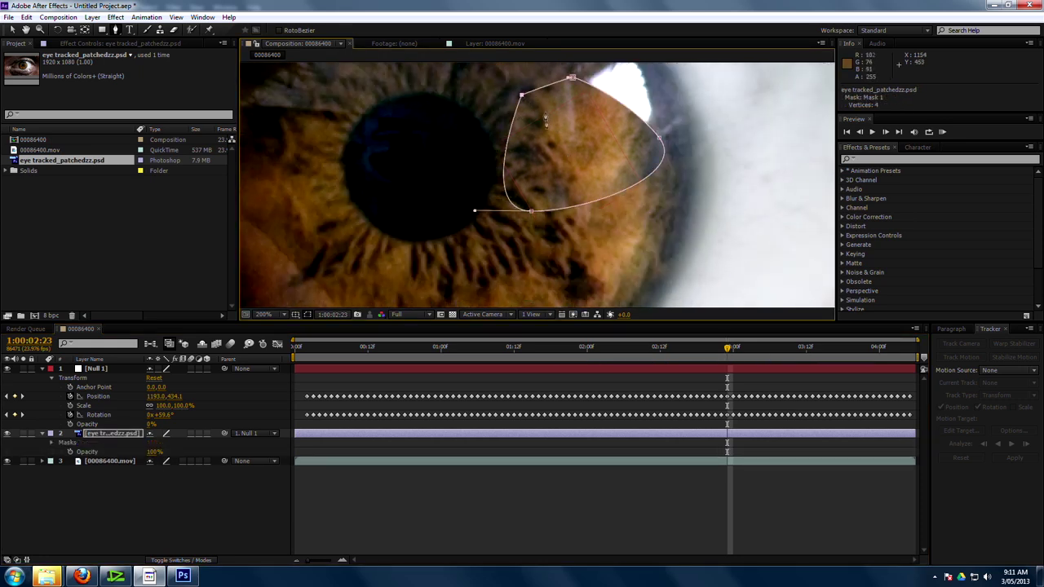
{"action": "scroll", "coordinate": [598, 150], "scroll_direction": "down", "scroll_amount": 1}
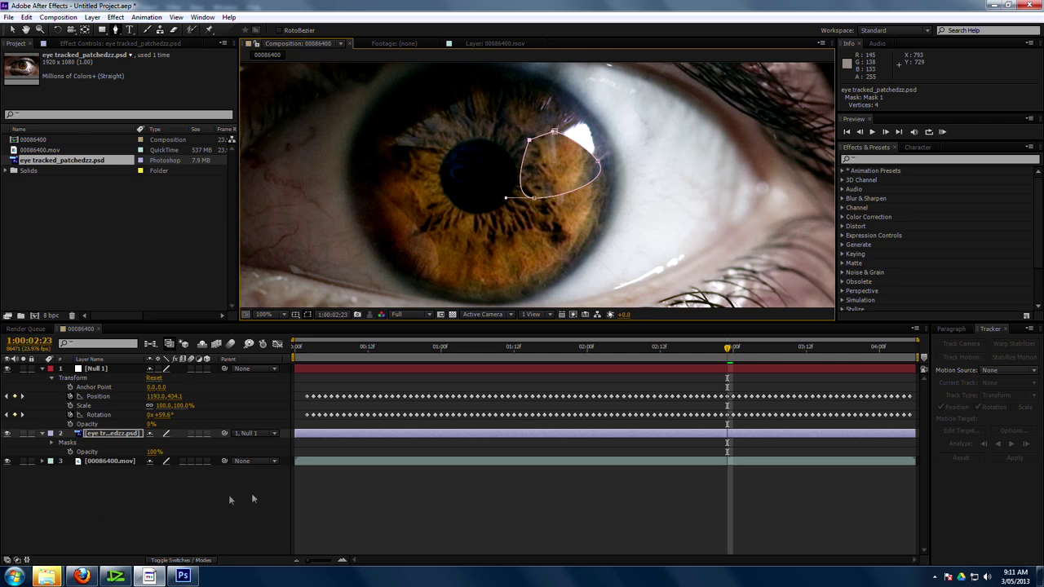
Move the mask over the white reflection and reshape its points into a tight oval that covers it
{"action": "key", "text": "v"}
{"action": "left_click", "coordinate": [611, 207]}
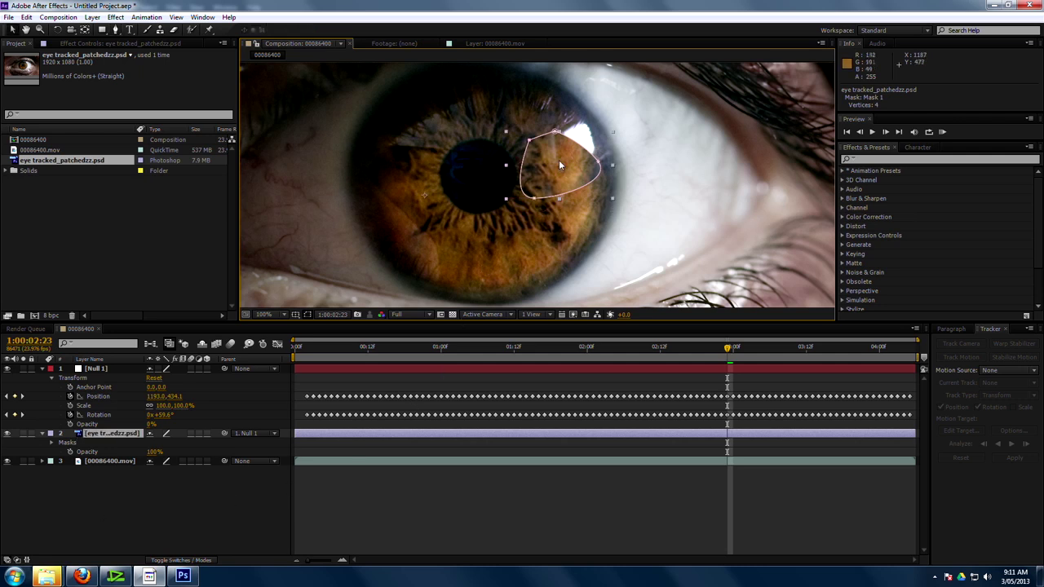
{"action": "left_click_drag", "start_coordinate": [559, 160], "coordinate": [596, 131]}
{"action": "left_click", "coordinate": [116, 30]}
{"action": "left_click_drag", "start_coordinate": [548, 182], "coordinate": [562, 177]}
{"action": "left_click_drag", "start_coordinate": [544, 124], "coordinate": [551, 137]}
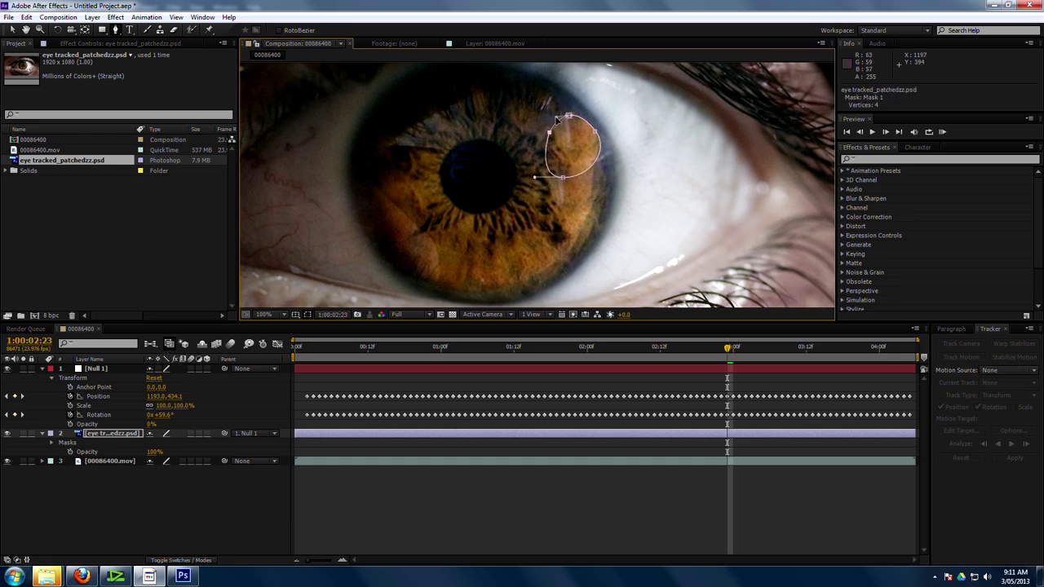
{"action": "left_click", "coordinate": [570, 115]}
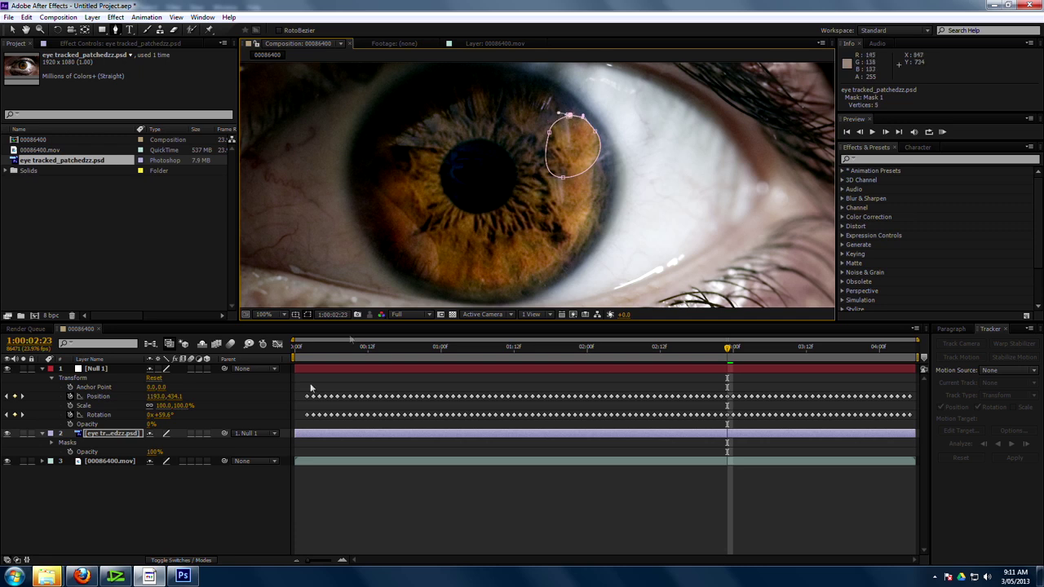
Set Mask 1's feather to 33 pixels and its expansion to 11 pixels on the patched layer
{"action": "left_click", "coordinate": [113, 434]}
{"action": "key", "text": "f"}
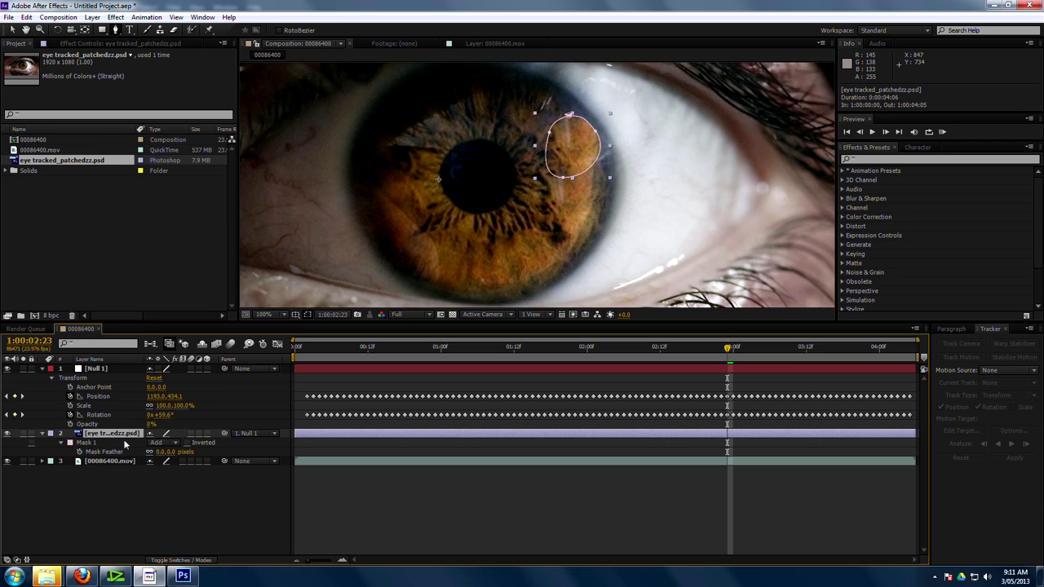
{"action": "left_click_drag", "start_coordinate": [160, 452], "coordinate": [180, 451]}
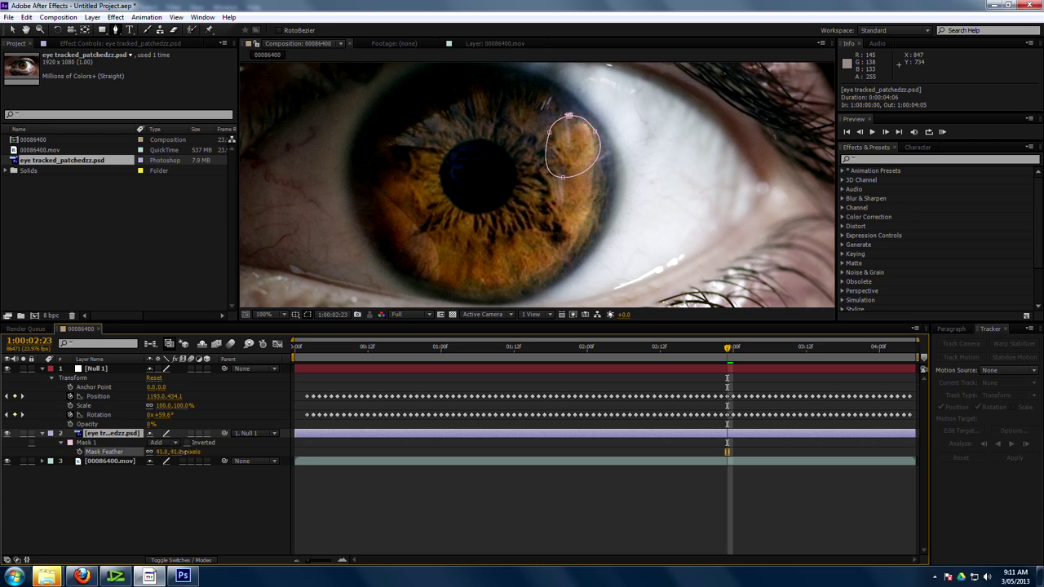
{"action": "key", "text": "m"}
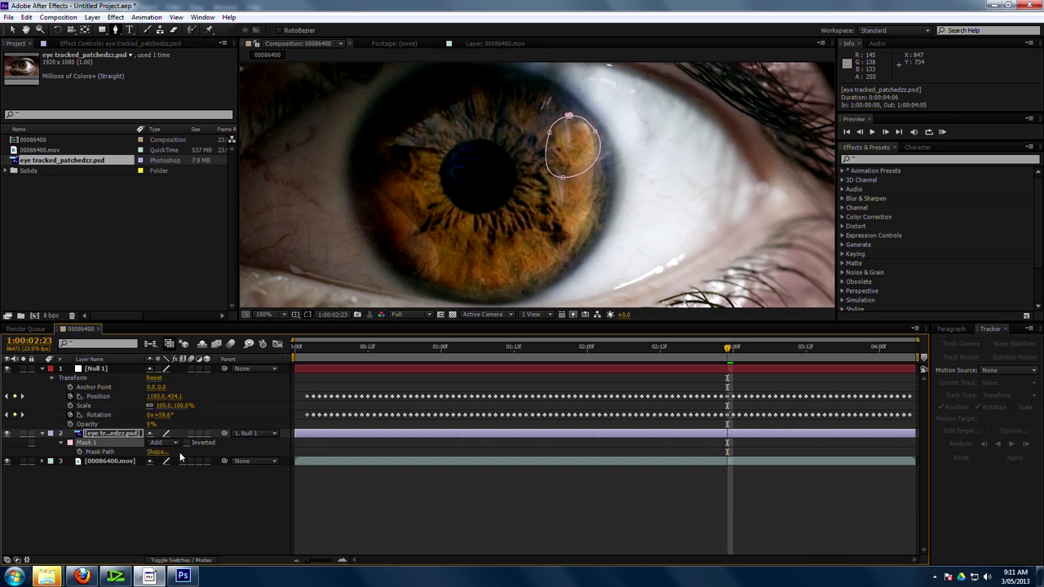
{"action": "key", "text": "m"}
{"action": "key", "text": "m"}
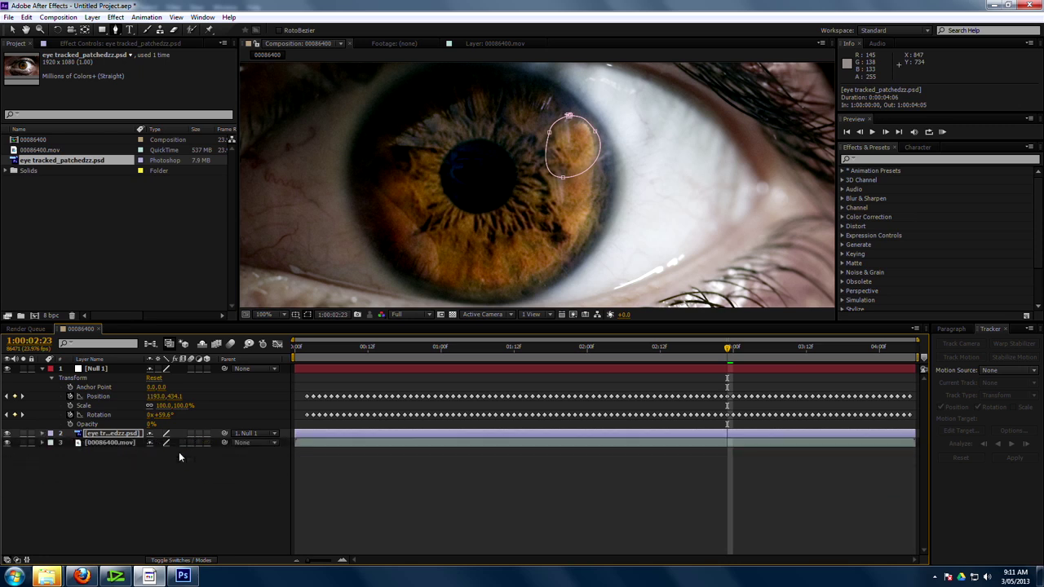
{"action": "left_click_drag", "start_coordinate": [149, 479], "coordinate": [154, 479]}
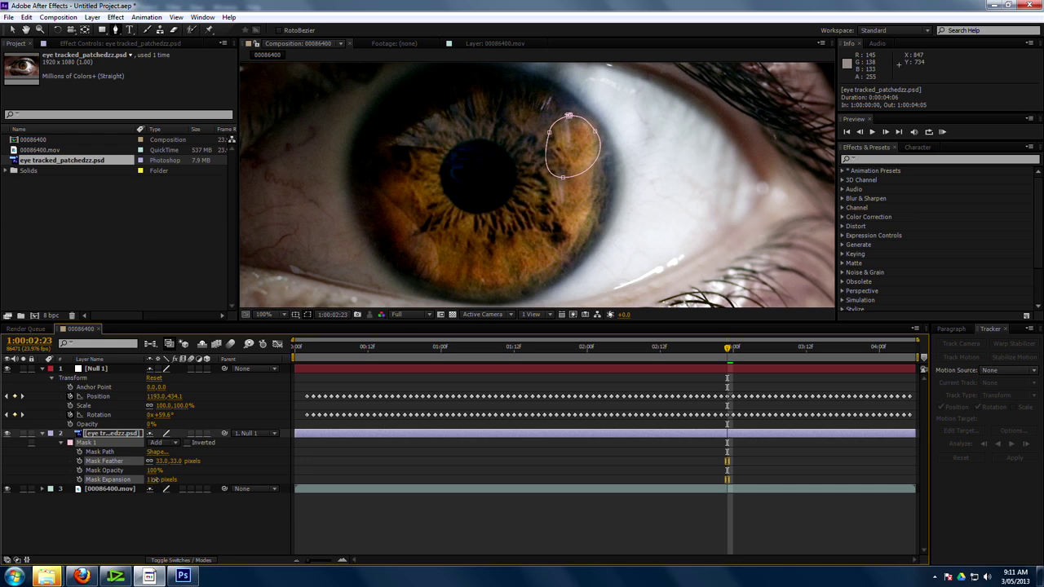
{"action": "left_click", "coordinate": [576, 529]}
Review the masked patch against the moving eye across the clip, stop at 1:00:00:06 and select the patched layer
{"action": "scroll", "coordinate": [634, 210], "scroll_direction": "down", "scroll_amount": 1}
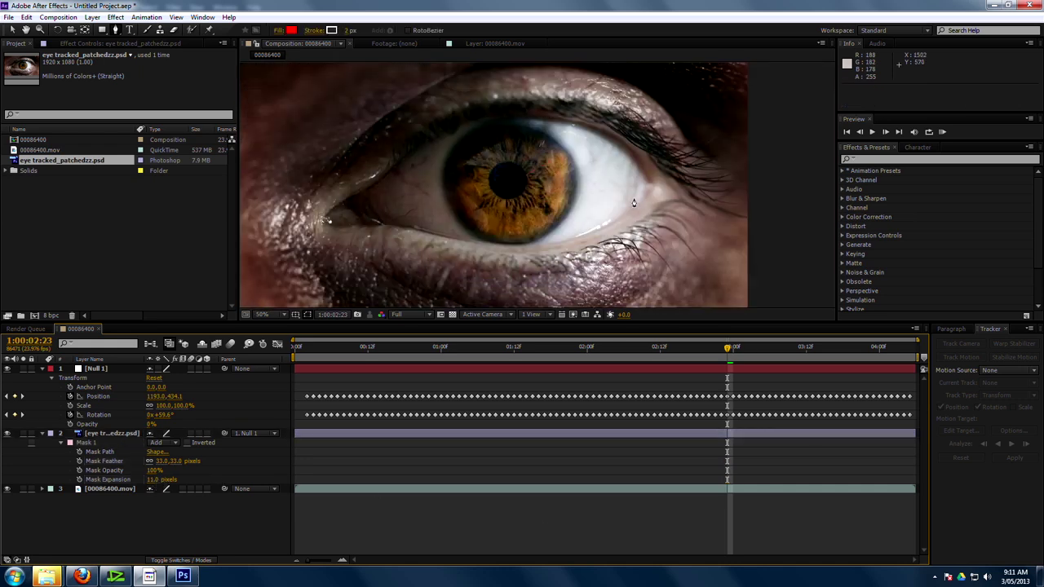
{"action": "left_click_drag", "start_coordinate": [731, 346], "coordinate": [661, 360]}
{"action": "scroll", "coordinate": [539, 279], "scroll_direction": "down", "scroll_amount": 3}
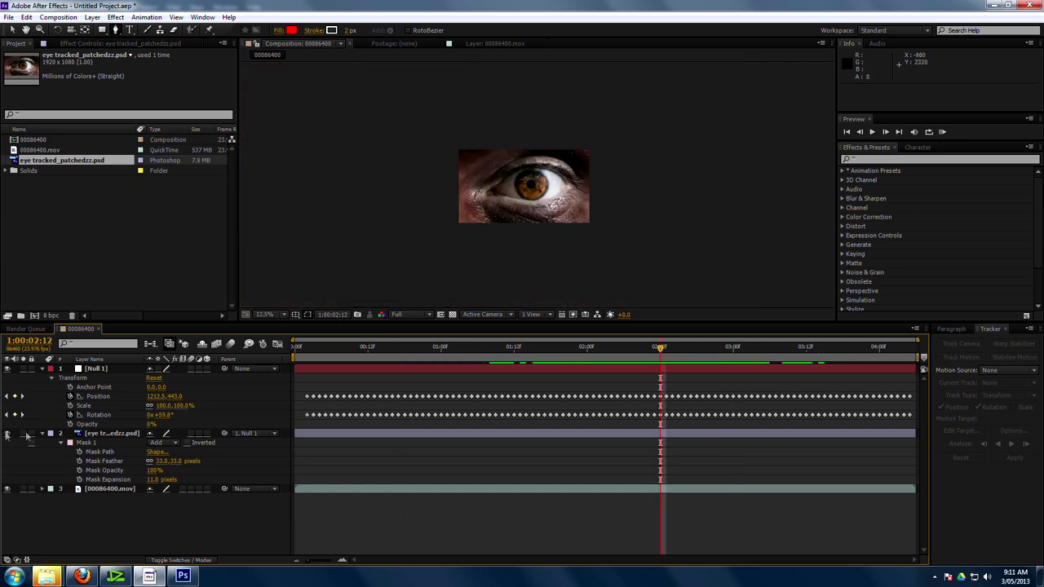
{"action": "scroll", "coordinate": [564, 289], "scroll_direction": "up", "scroll_amount": 1}
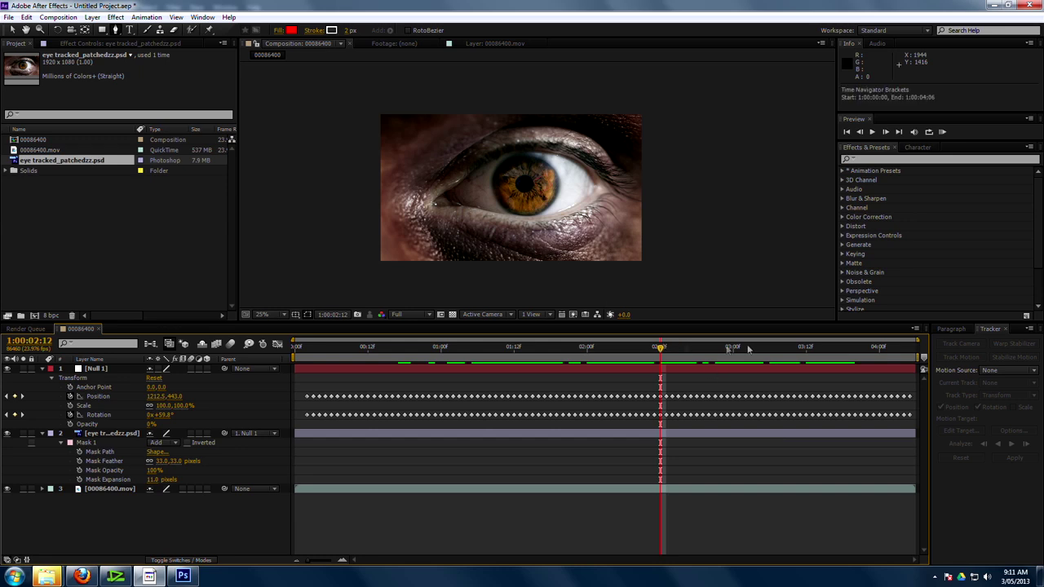
{"action": "left_click_drag", "start_coordinate": [757, 356], "coordinate": [862, 358]}
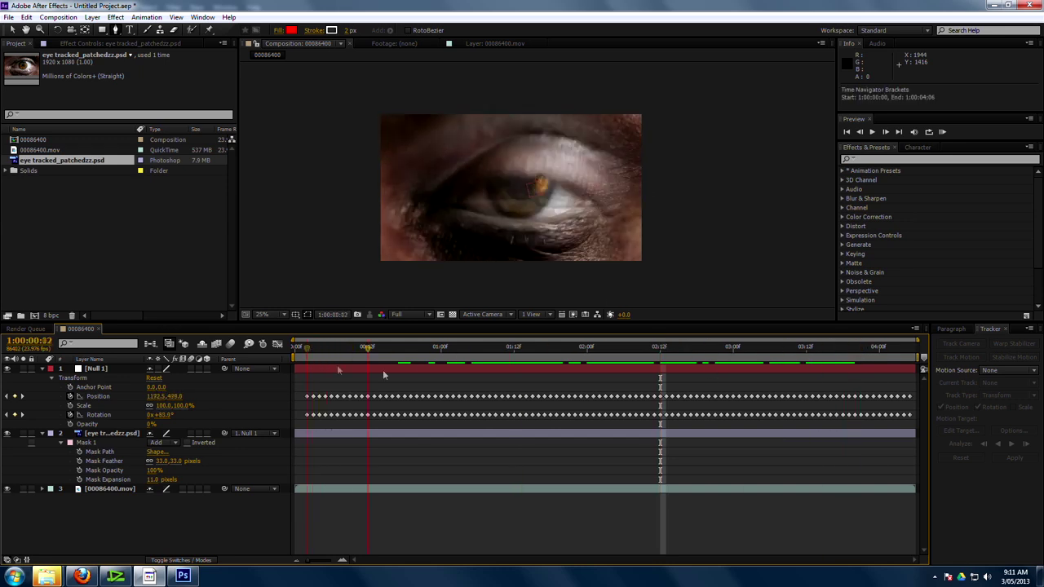
{"action": "left_click_drag", "start_coordinate": [383, 373], "coordinate": [329, 353]}
{"action": "scroll", "coordinate": [558, 235], "scroll_direction": "up", "scroll_amount": 2}
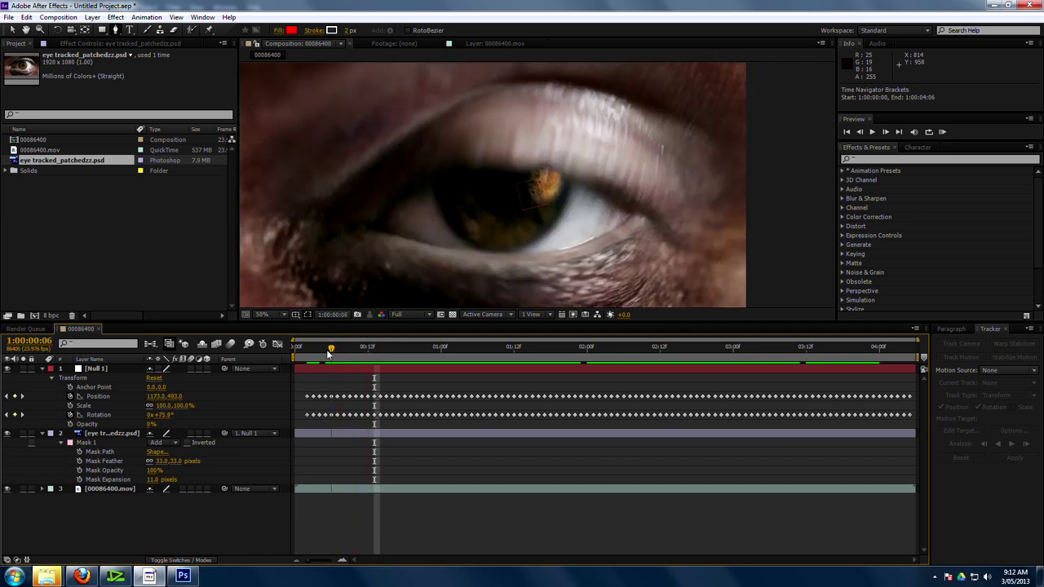
{"action": "left_click", "coordinate": [129, 432]}
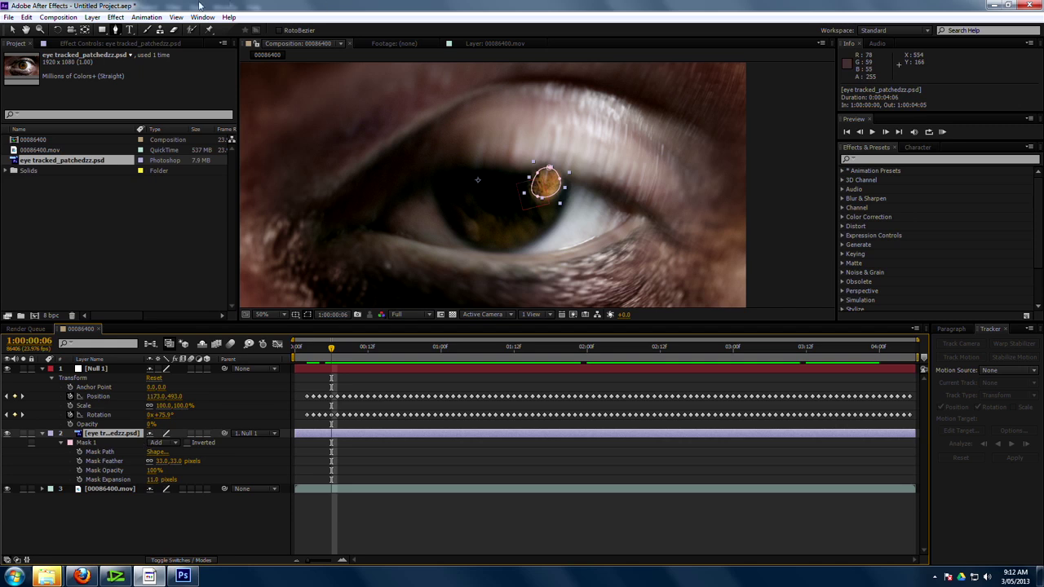
Add a Curves effect to the patched layer and start keyframing its curve at 1:00:00:06
{"action": "left_click", "coordinate": [116, 17]}
{"action": "mouse_move", "coordinate": [163, 119]}
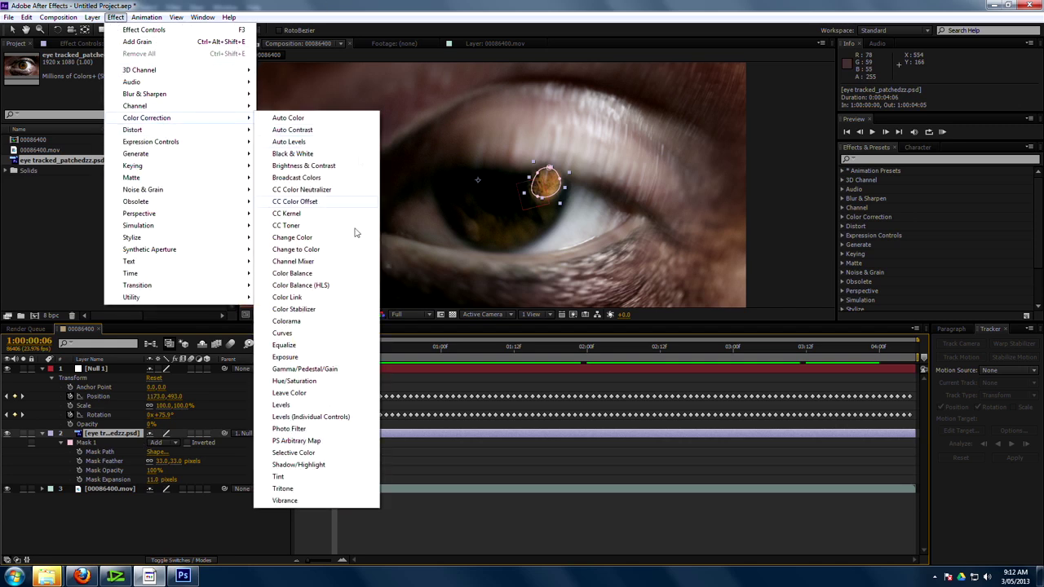
{"action": "left_click", "coordinate": [309, 334]}
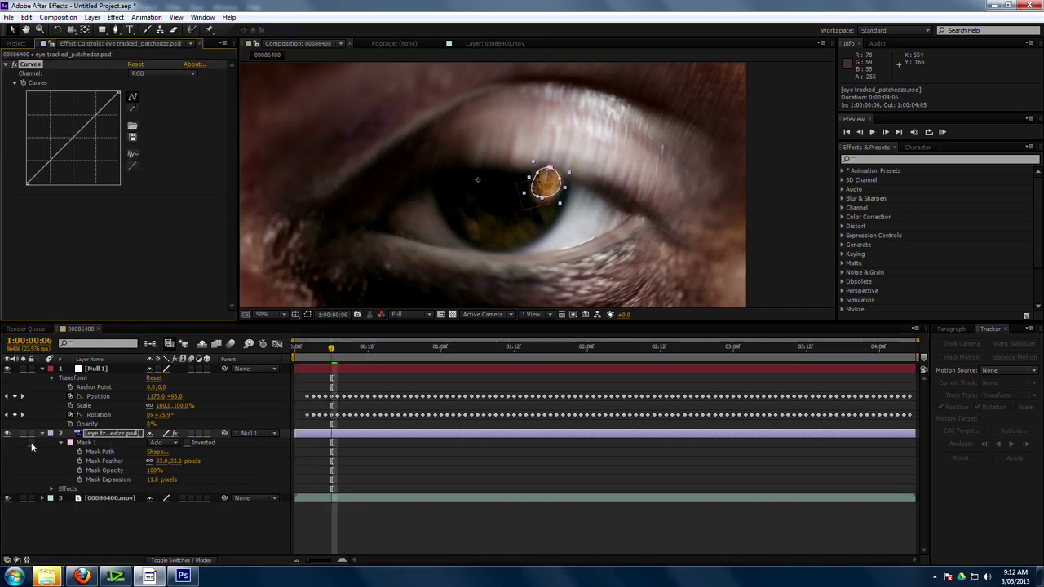
{"action": "key", "text": "e"}
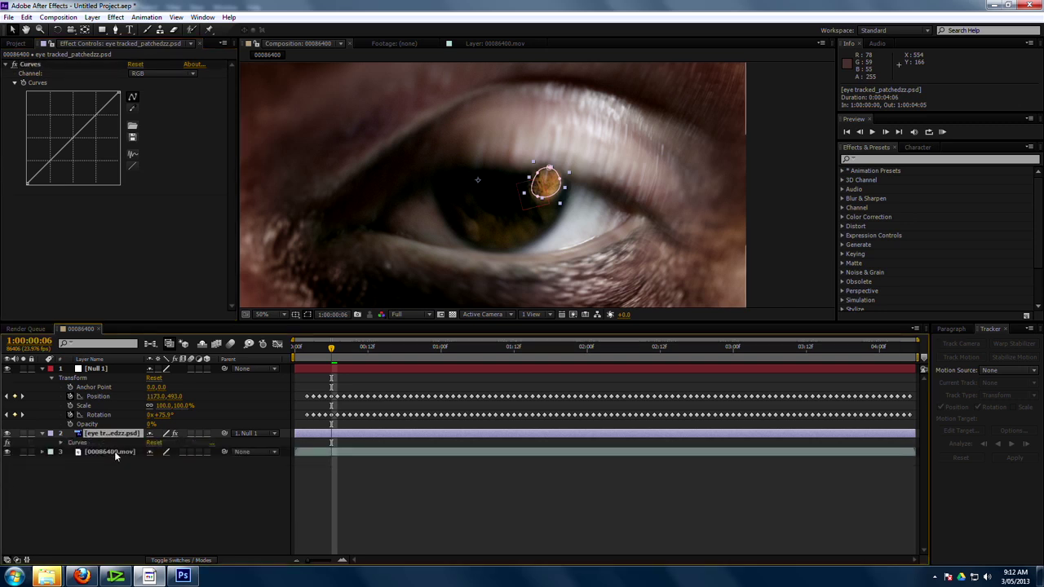
{"action": "left_click", "coordinate": [59, 442]}
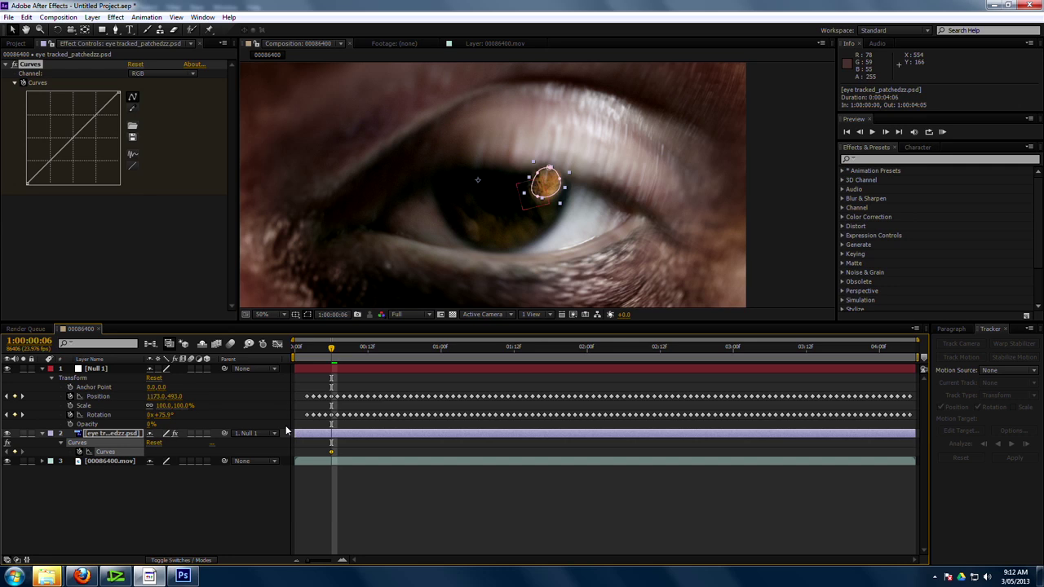
Keyframe the unchanged curve at 1:00:00:08, and at 1:00:00:06 bend it steeply downward to darken the patch to match the shadowed iris
{"action": "left_click_drag", "start_coordinate": [337, 353], "coordinate": [332, 352]}
{"action": "left_click_drag", "start_coordinate": [80, 135], "coordinate": [88, 140]}
{"action": "left_click_drag", "start_coordinate": [115, 92], "coordinate": [19, 170]}
{"action": "left_click_drag", "start_coordinate": [86, 141], "coordinate": [100, 168]}
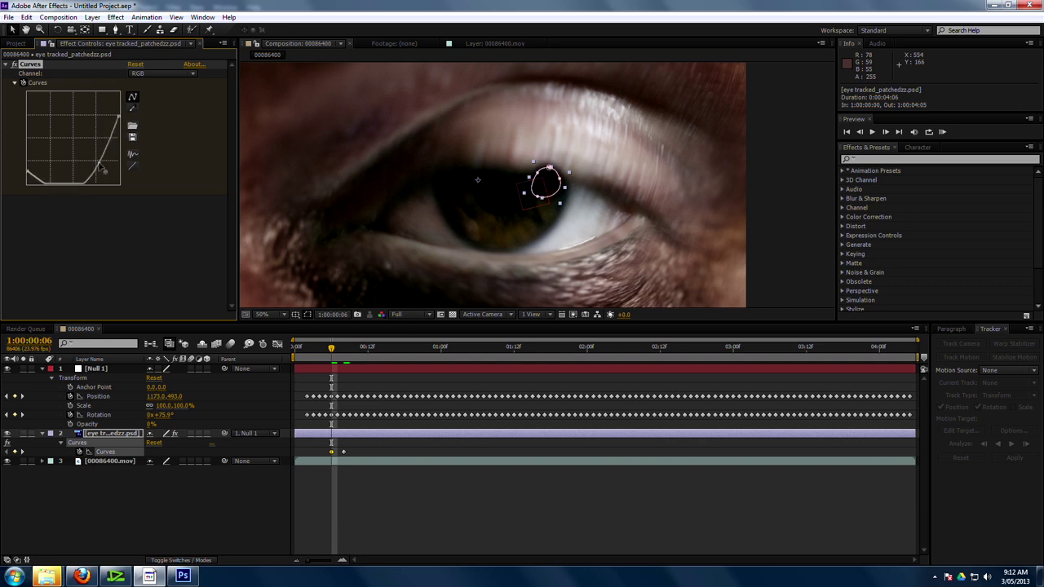
{"action": "mouse_move", "coordinate": [336, 352]}
{"action": "left_mouse_down"}
{"action": "mouse_move", "coordinate": [345, 352]}
{"action": "mouse_move", "coordinate": [335, 355]}
{"action": "left_mouse_up"}
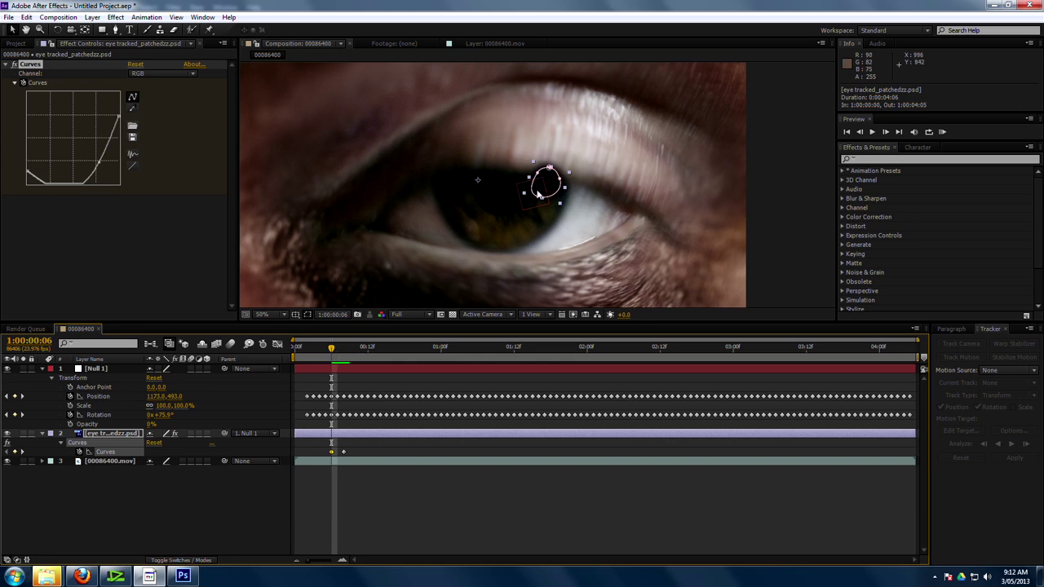
{"action": "key", "text": "ctrl+shift+h"}
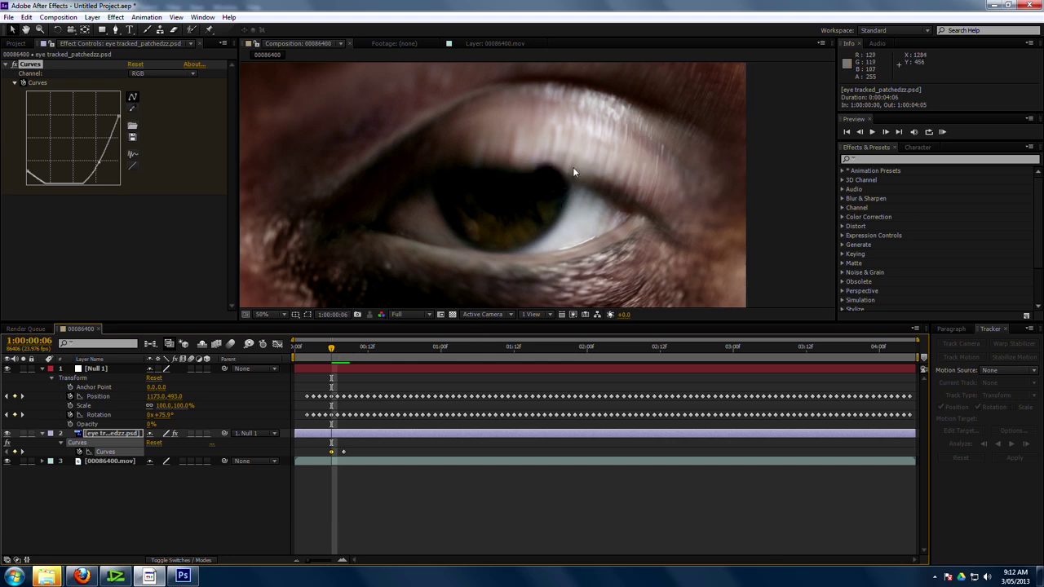
{"action": "left_click", "coordinate": [126, 488]}
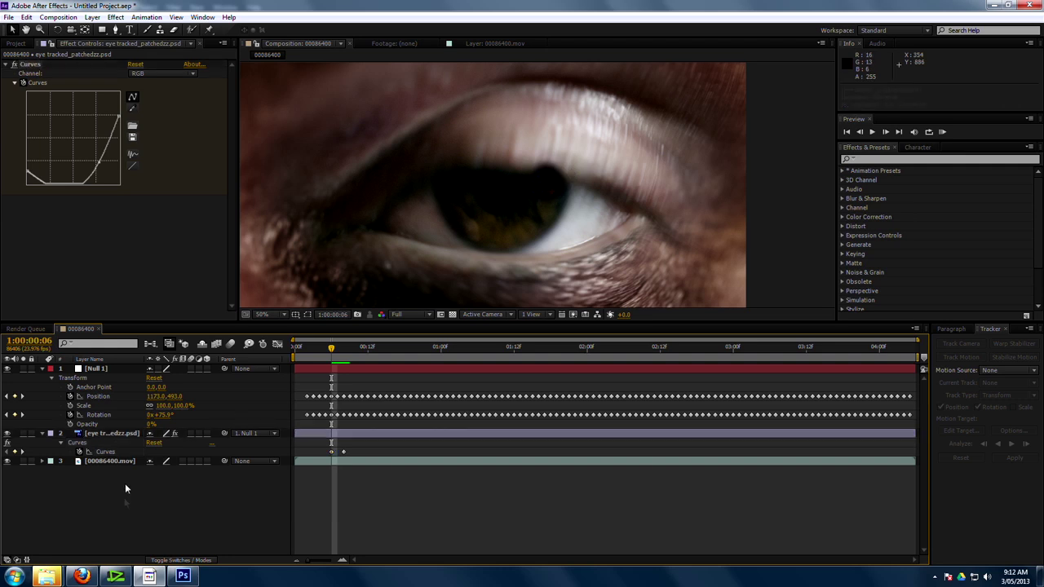
Duplicate the 00086400.mov layer, place the copy directly above the patched layer and shift it 26 pixels down
{"action": "left_click", "coordinate": [112, 462]}
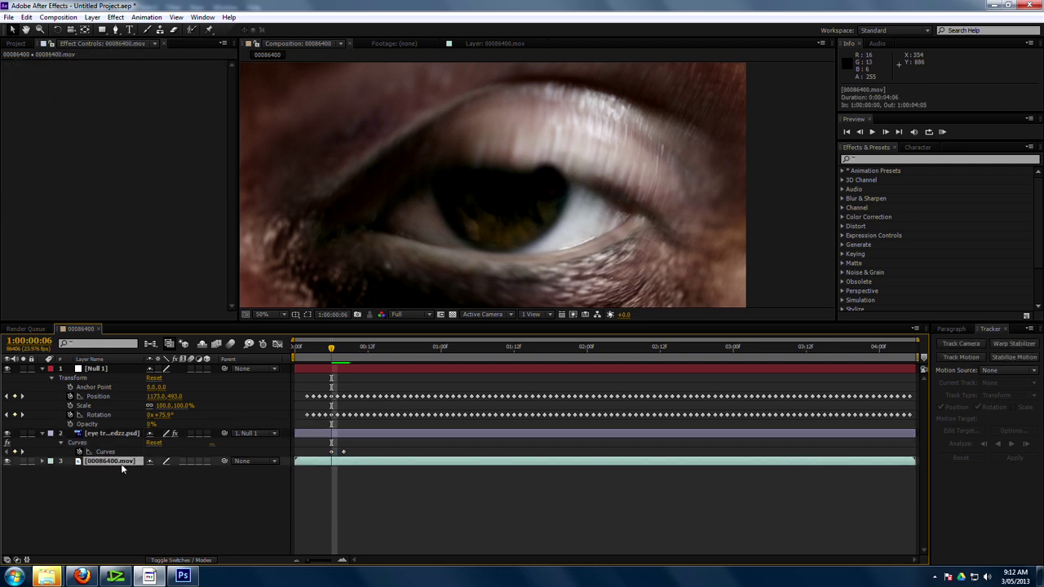
{"action": "key", "text": "ctrl+d"}
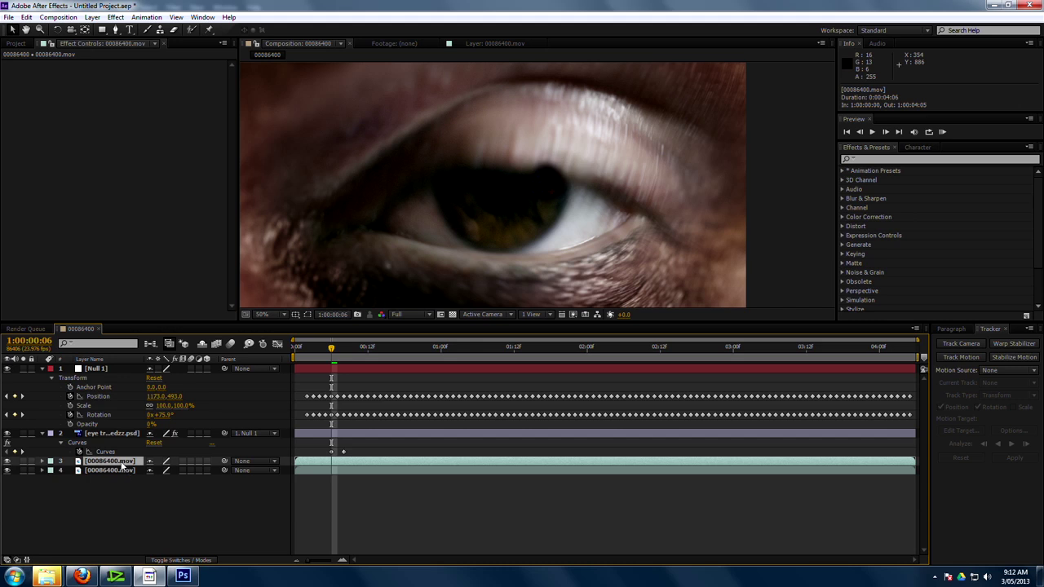
{"action": "left_click_drag", "start_coordinate": [120, 463], "coordinate": [106, 436]}
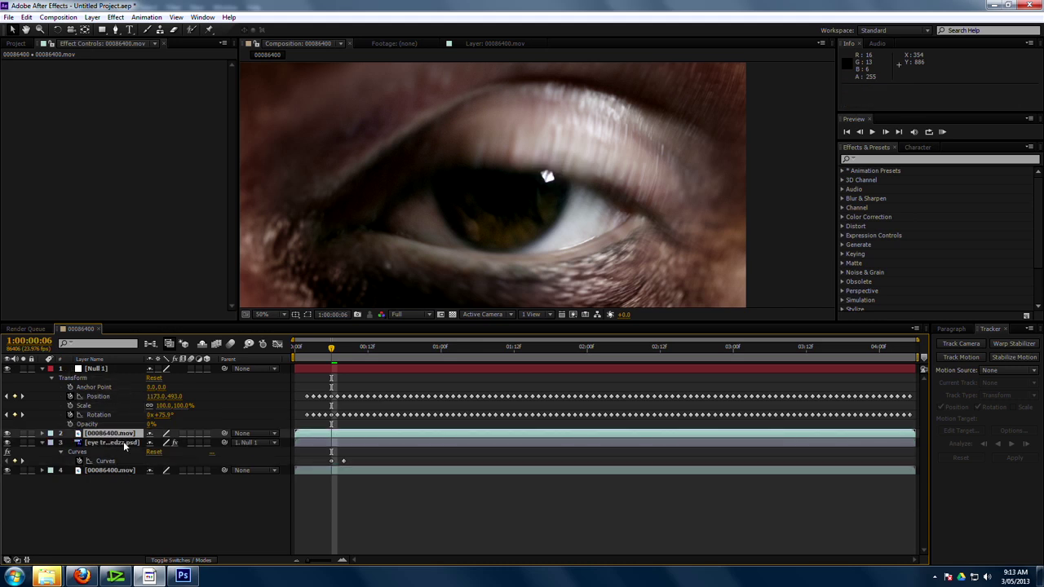
{"action": "left_click_drag", "start_coordinate": [485, 251], "coordinate": [485, 257]}
Draw a closed pen mask on the shifted footage copy around the upper eyelid edge above the iris
{"action": "left_click", "coordinate": [115, 30]}
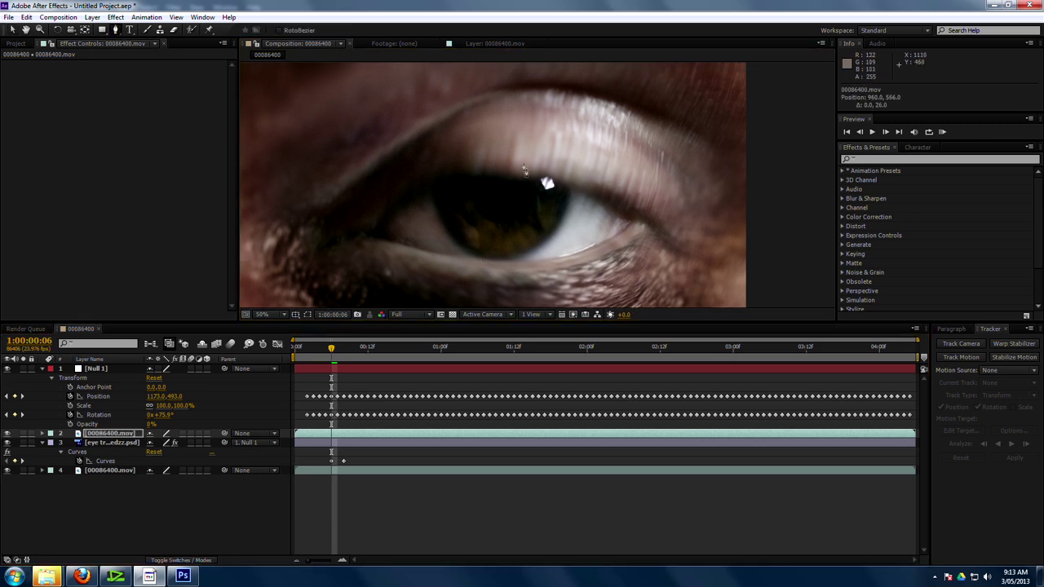
{"action": "left_click", "coordinate": [490, 154]}
{"action": "left_click", "coordinate": [620, 190]}
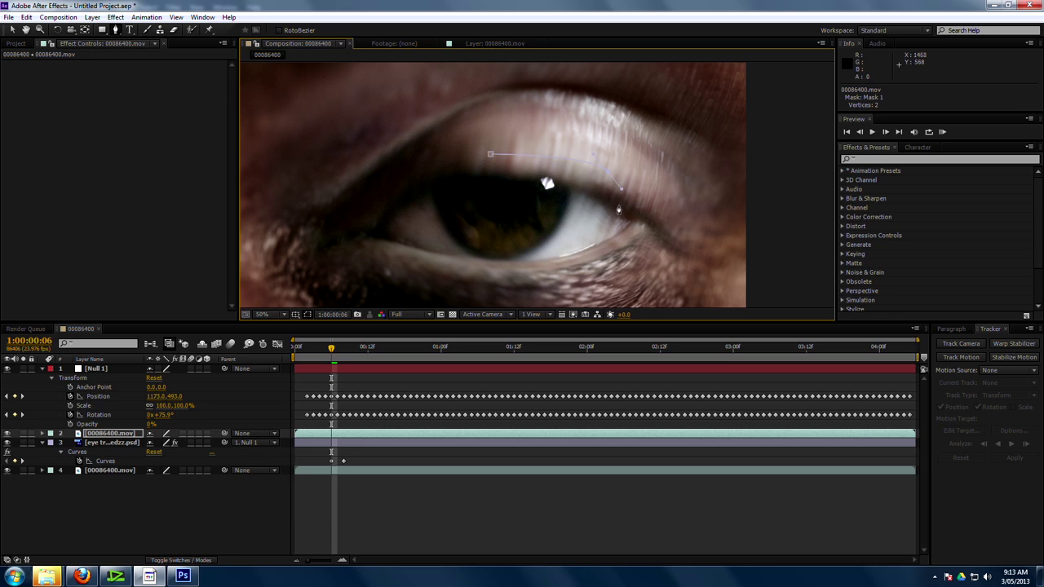
{"action": "left_click", "coordinate": [503, 183]}
{"action": "left_click", "coordinate": [492, 155]}
{"action": "left_click", "coordinate": [175, 505]}
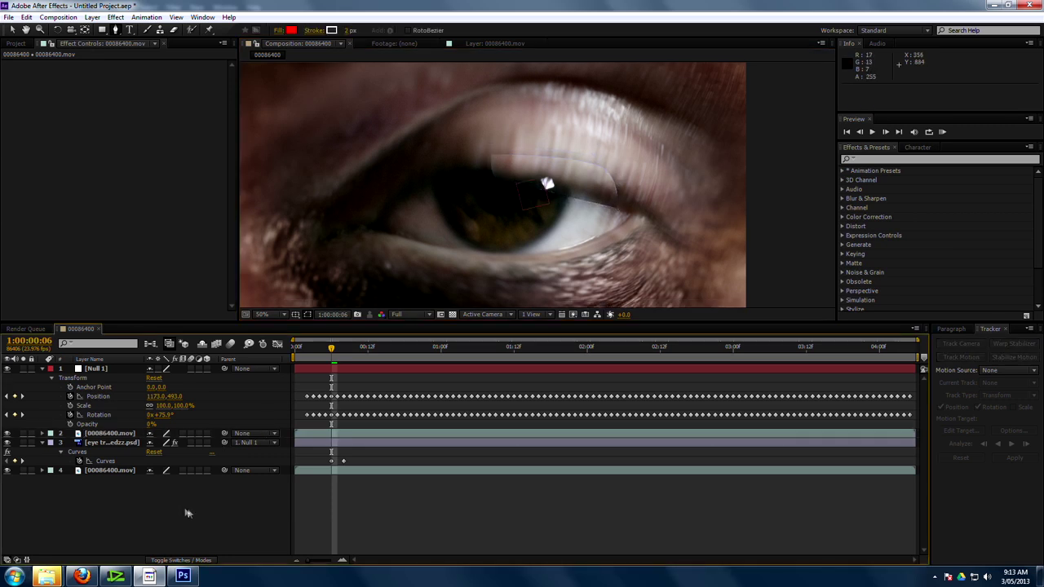
Reshape the copy's mask into a narrow strip along the eyelid edge that excludes the white reflection
{"action": "left_click", "coordinate": [106, 434]}
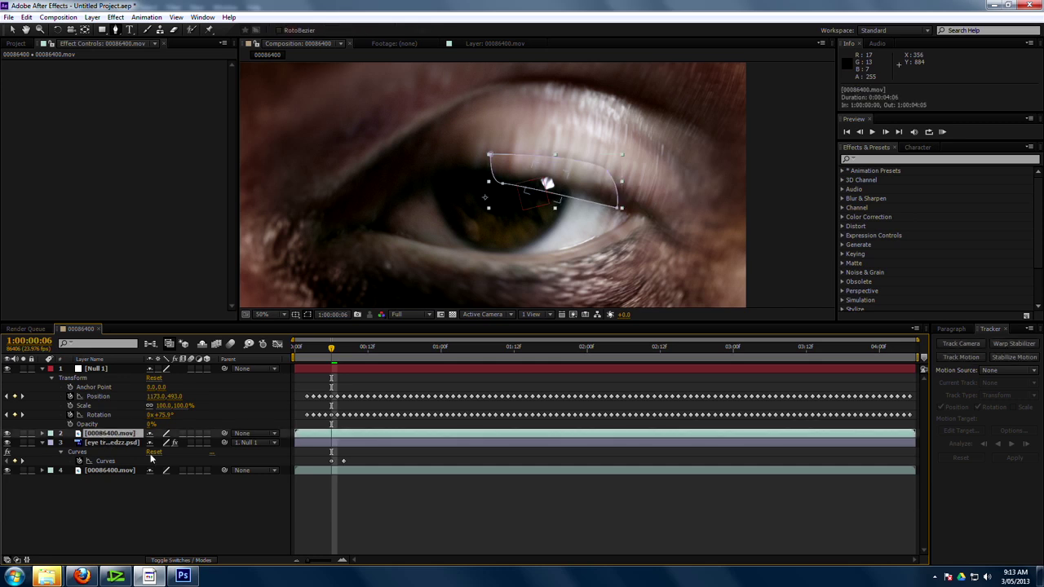
{"action": "left_click_drag", "start_coordinate": [503, 184], "coordinate": [505, 175]}
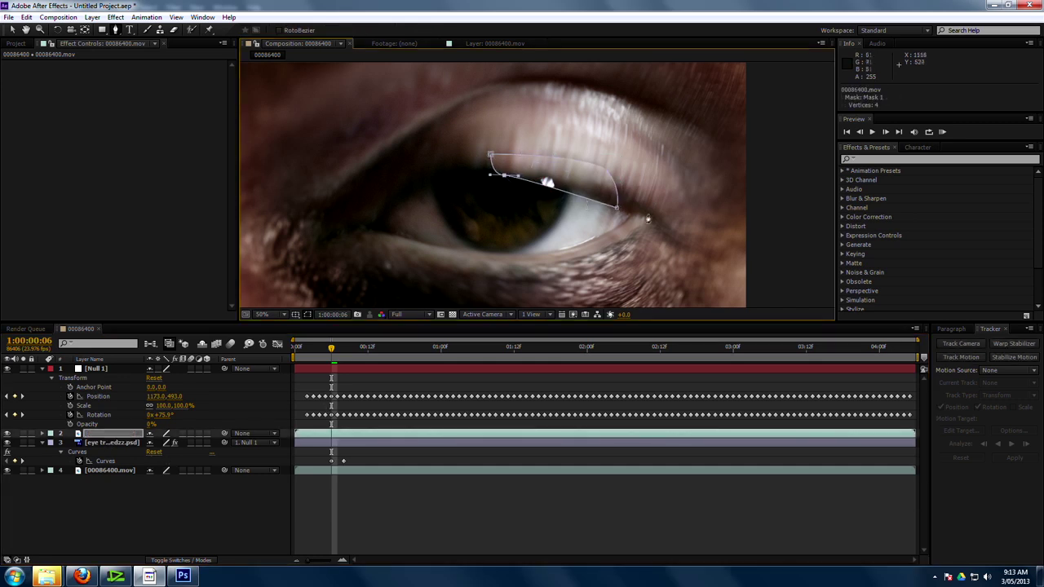
{"action": "left_click_drag", "start_coordinate": [617, 208], "coordinate": [582, 181]}
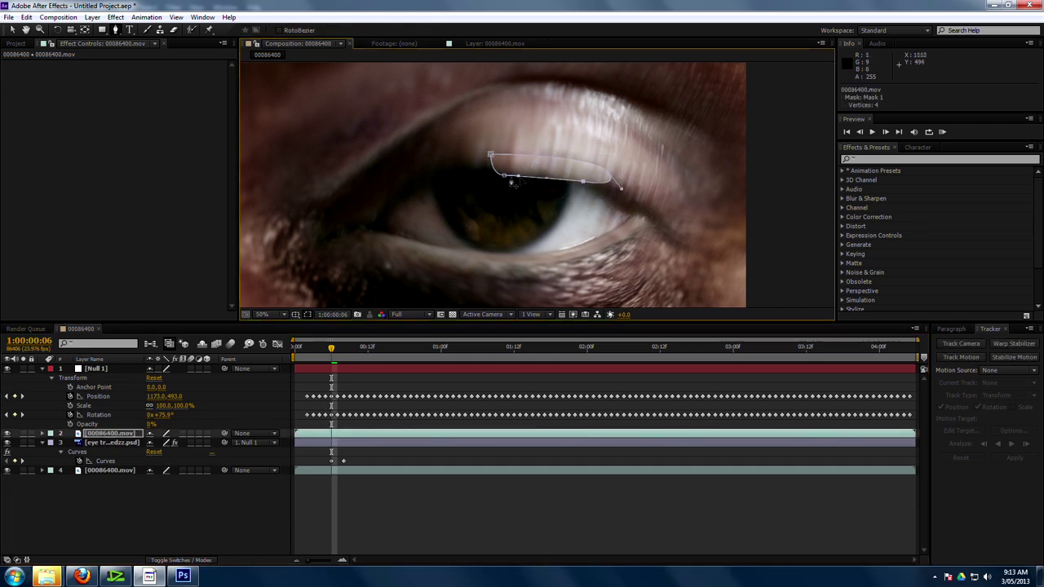
{"action": "left_click_drag", "start_coordinate": [504, 176], "coordinate": [493, 154]}
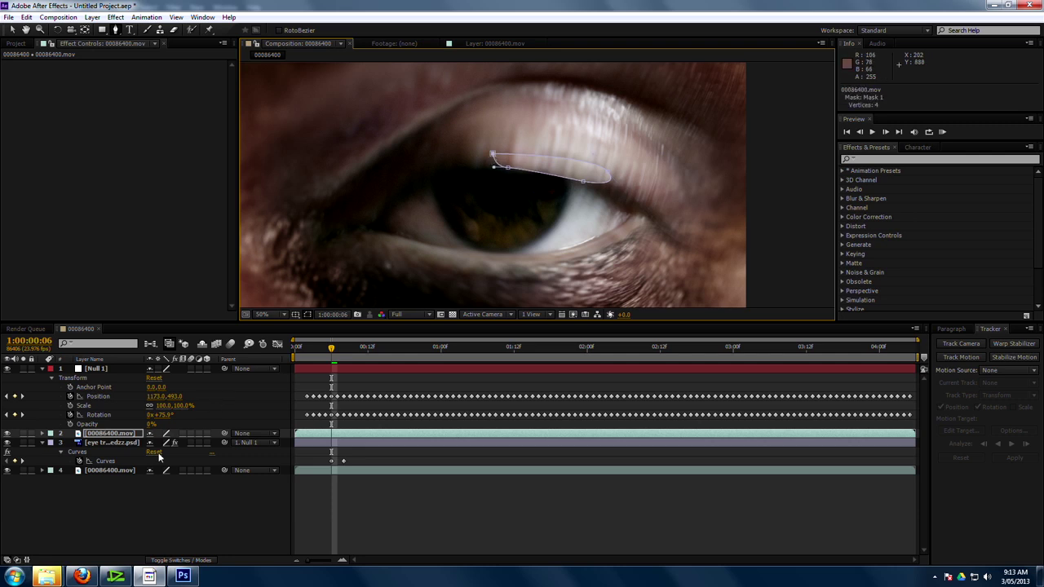
Set the eyelid mask's feather to 36 pixels and nudge the footage copy to position 952, 570
{"action": "key", "text": "f"}
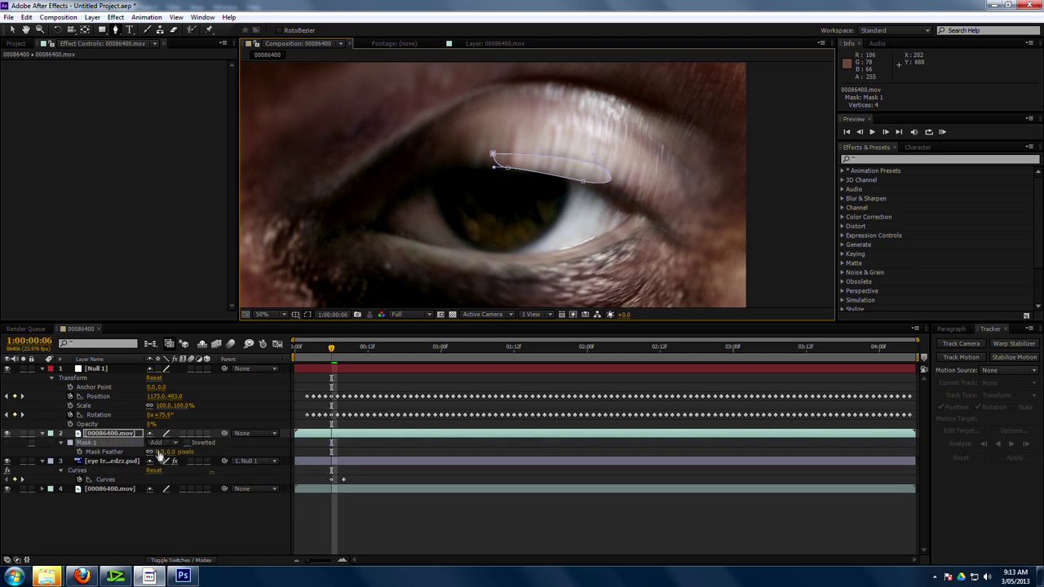
{"action": "left_click_drag", "start_coordinate": [164, 452], "coordinate": [180, 452]}
{"action": "left_click", "coordinate": [114, 434]}
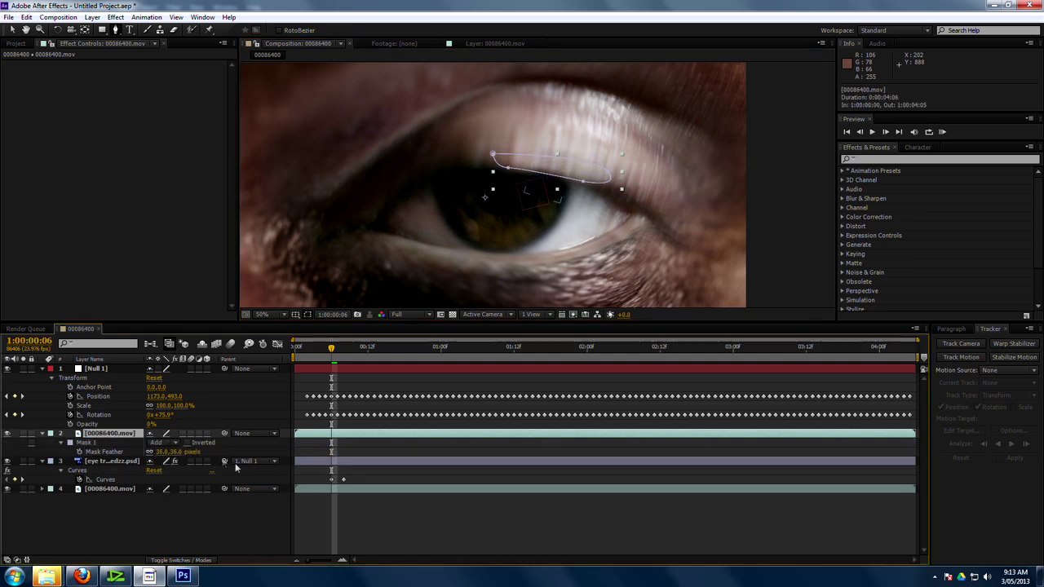
{"action": "key", "text": "v"}
{"action": "left_click_drag", "start_coordinate": [561, 167], "coordinate": [559, 168]}
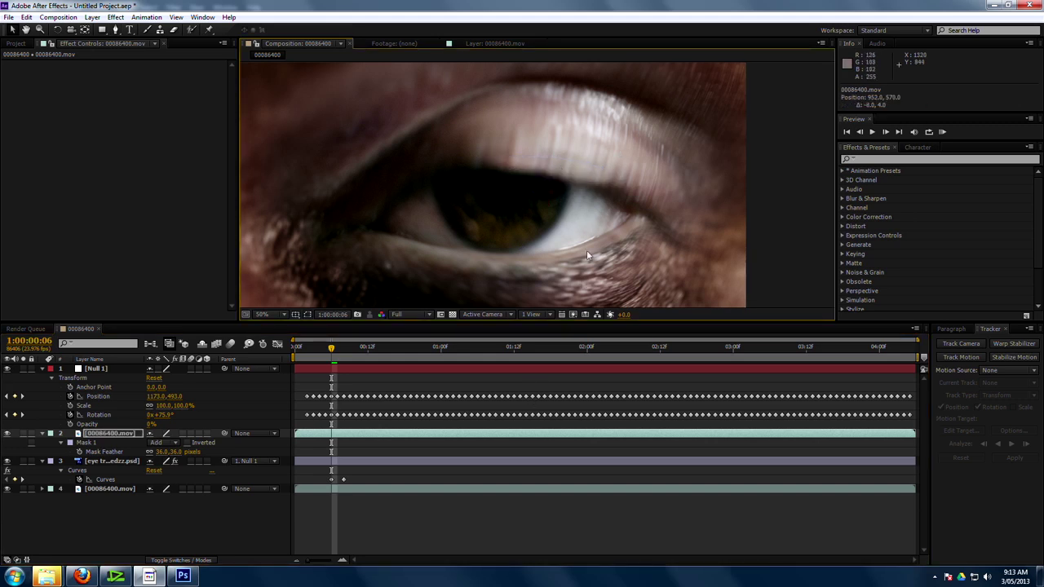
{"action": "key", "text": "comma"}
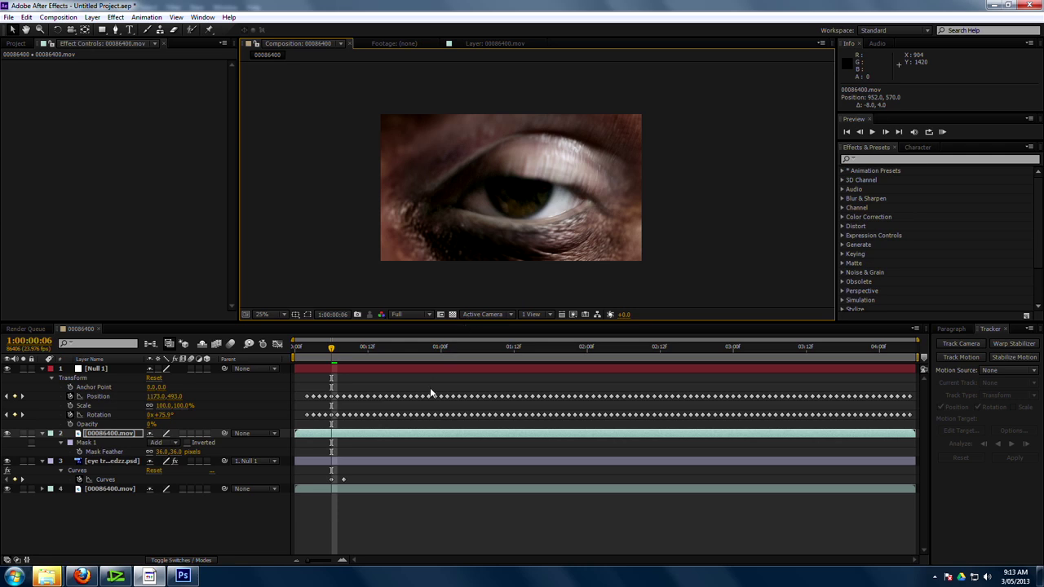
{"action": "mouse_move", "coordinate": [332, 348]}
{"action": "left_mouse_down"}
{"action": "mouse_move", "coordinate": [344, 351]}
{"action": "mouse_move", "coordinate": [331, 351]}
{"action": "left_mouse_up"}
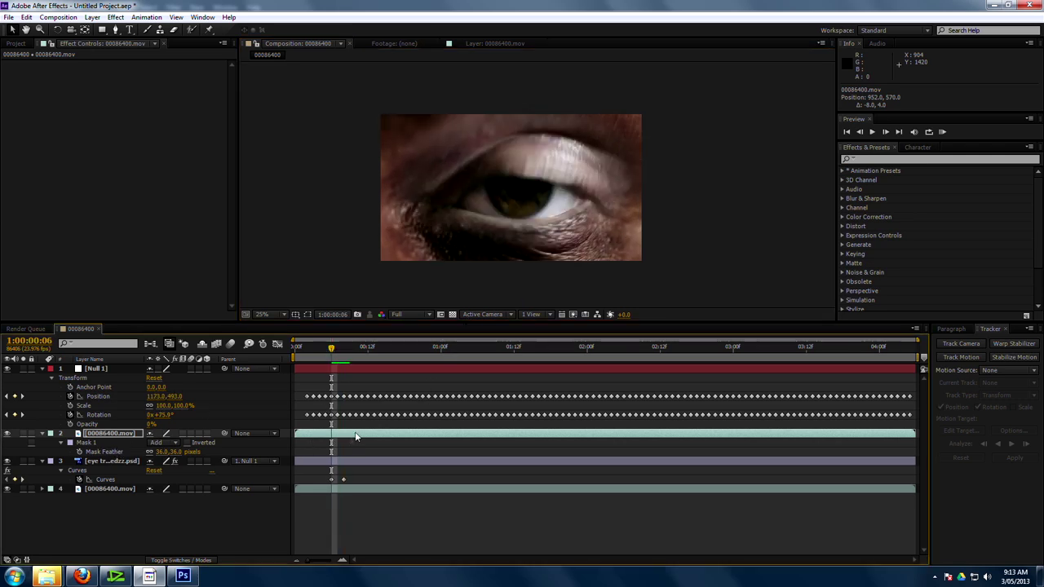
Keyframe the footage copy's opacity at 0% on 1:00:00:06 and 100% on 1:00:00:07
{"action": "key", "text": "t"}
{"action": "left_click_drag", "start_coordinate": [149, 443], "coordinate": [72, 461]}
{"action": "left_click", "coordinate": [71, 443]}
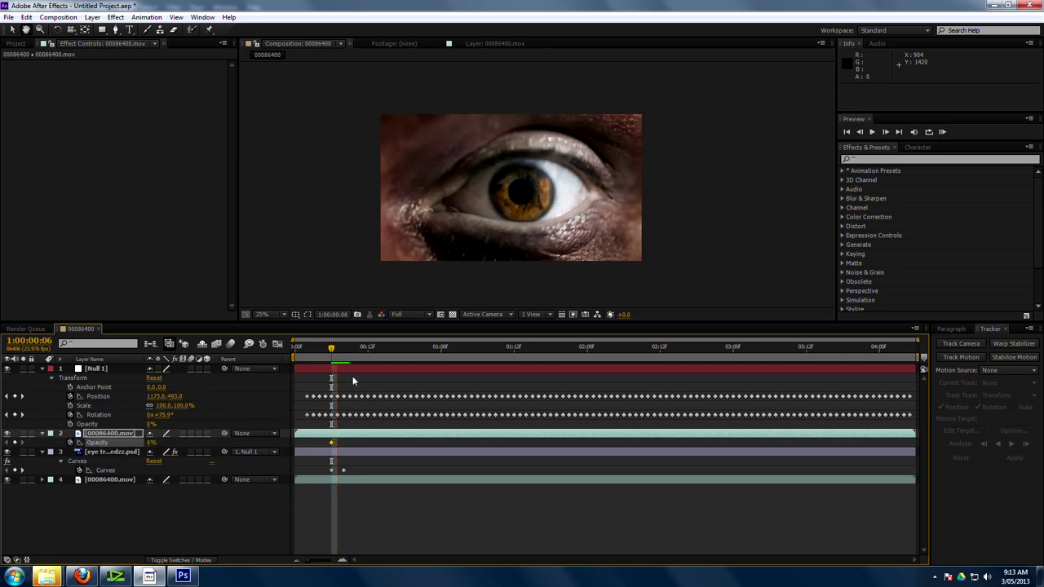
{"action": "left_click_drag", "start_coordinate": [352, 353], "coordinate": [333, 359]}
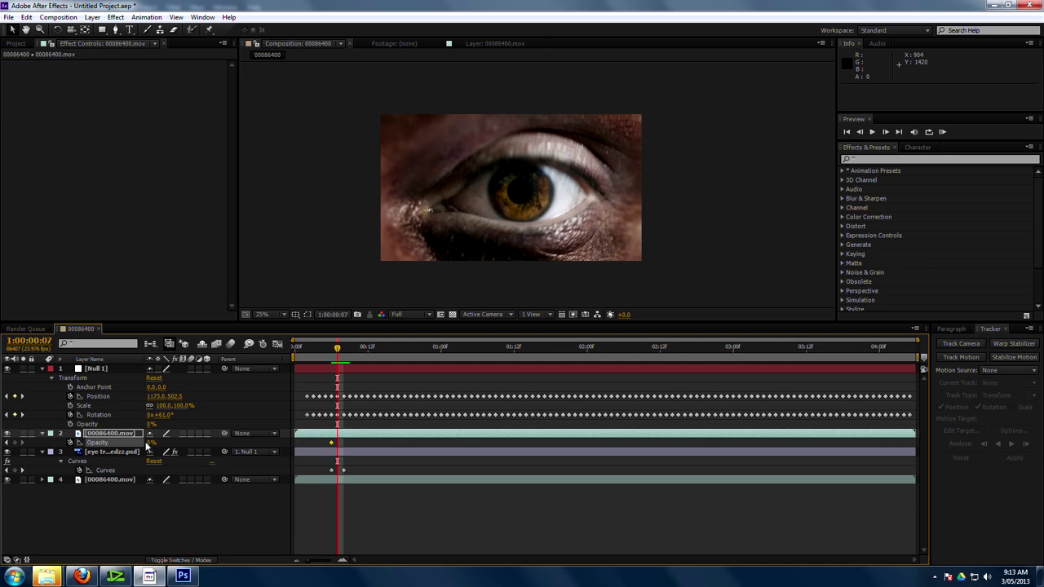
{"action": "left_click_drag", "start_coordinate": [150, 443], "coordinate": [555, 432]}
Try moving the footage copy's two opacity keyframes to the start of the clip
{"action": "key", "text": "="}
{"action": "key", "text": "="}
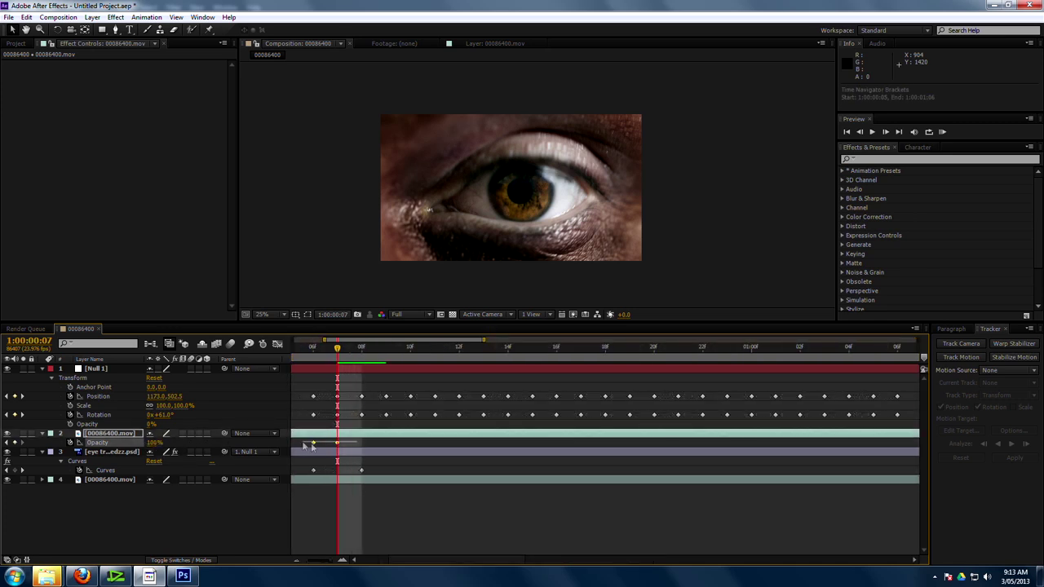
{"action": "left_click", "coordinate": [313, 442]}
{"action": "left_click_drag", "start_coordinate": [295, 451], "coordinate": [294, 449]}
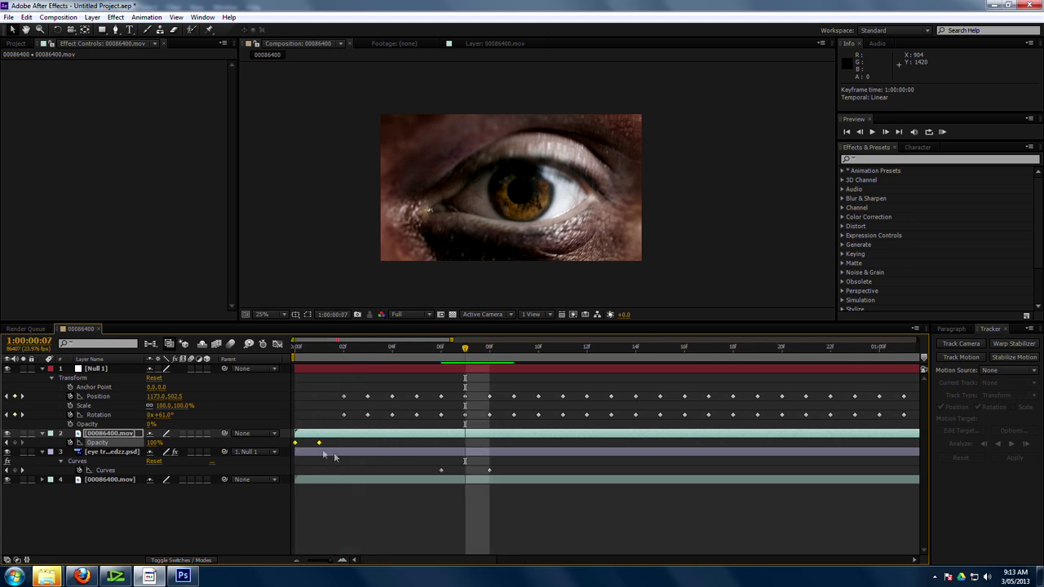
Set the footage copy's opacity keyframes to 0% at 1:00:00:05, 100% at 1:00:00:06 and 0% at 1:00:00:07
{"action": "left_click", "coordinate": [444, 349]}
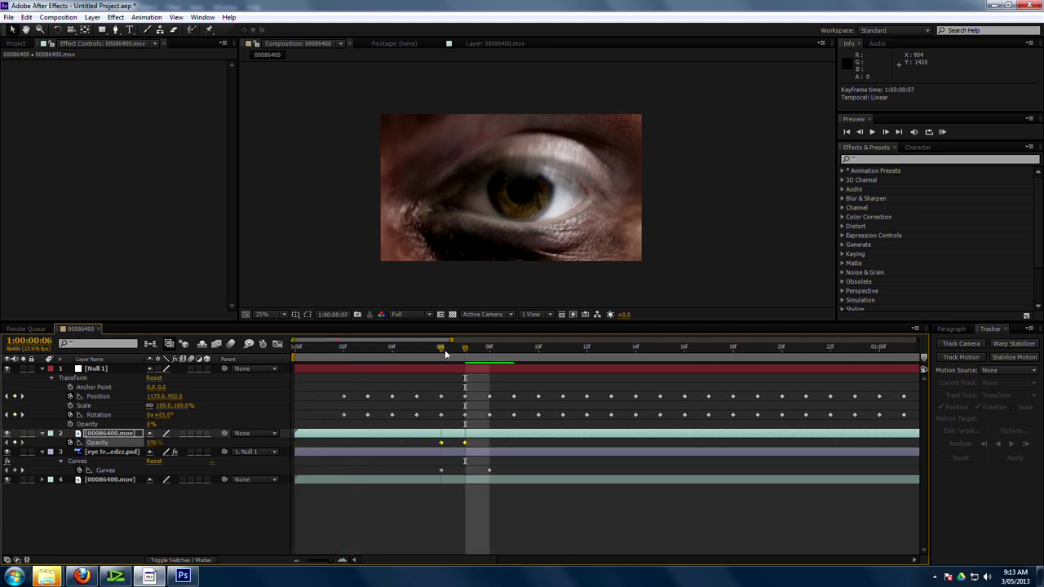
{"action": "left_click", "coordinate": [440, 445]}
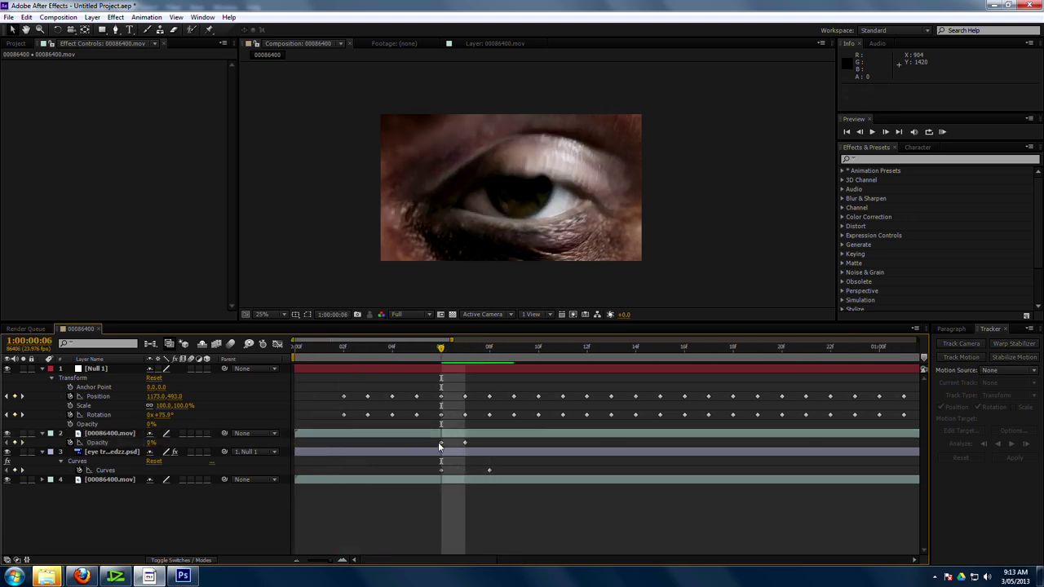
{"action": "left_click_drag", "start_coordinate": [152, 443], "coordinate": [336, 435]}
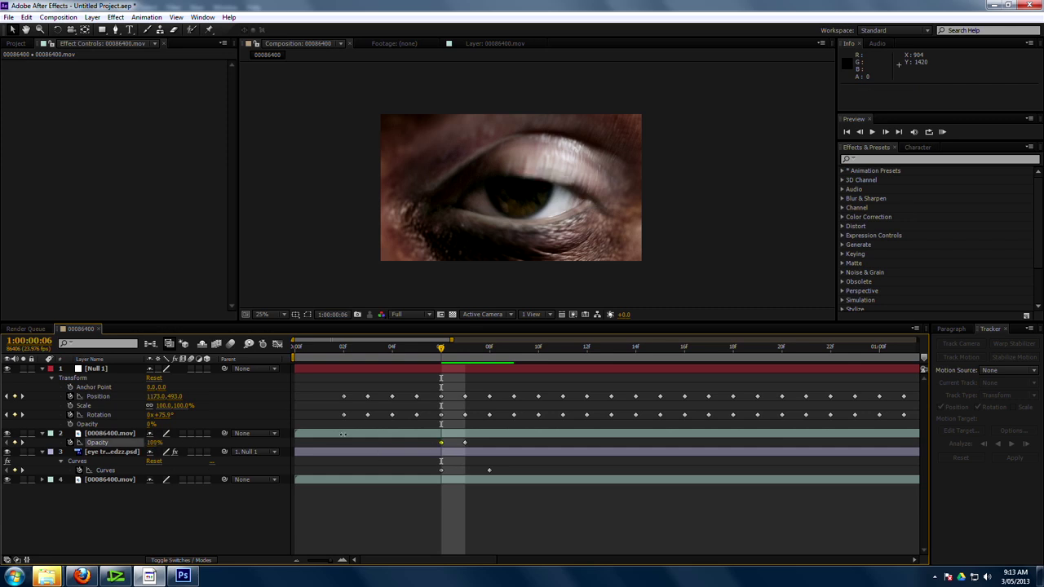
{"action": "left_click", "coordinate": [343, 433]}
{"action": "left_click_drag", "start_coordinate": [432, 349], "coordinate": [426, 349]}
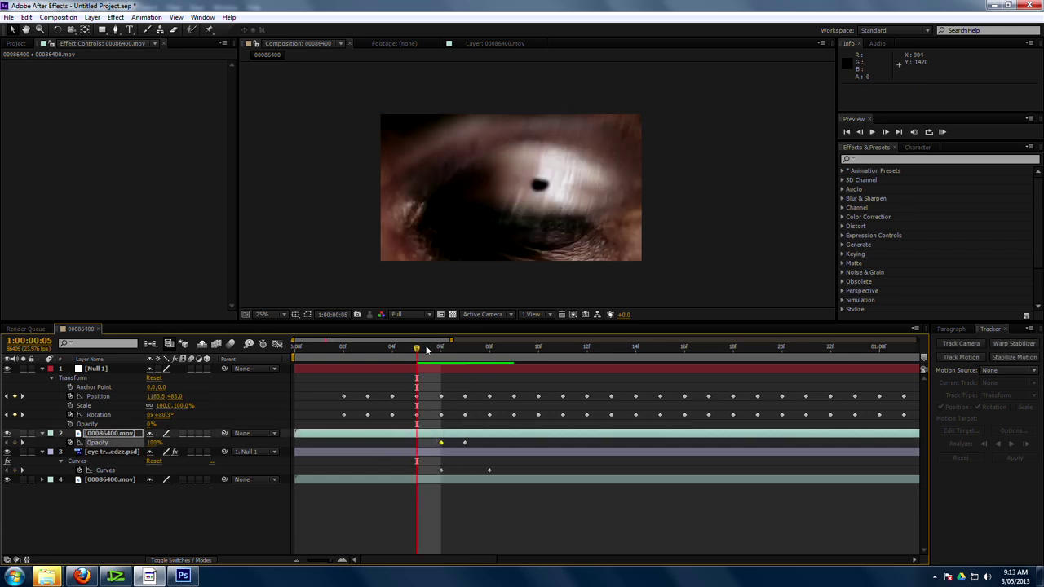
{"action": "left_click_drag", "start_coordinate": [153, 443], "coordinate": [130, 443]}
{"action": "left_click_drag", "start_coordinate": [418, 349], "coordinate": [465, 349]}
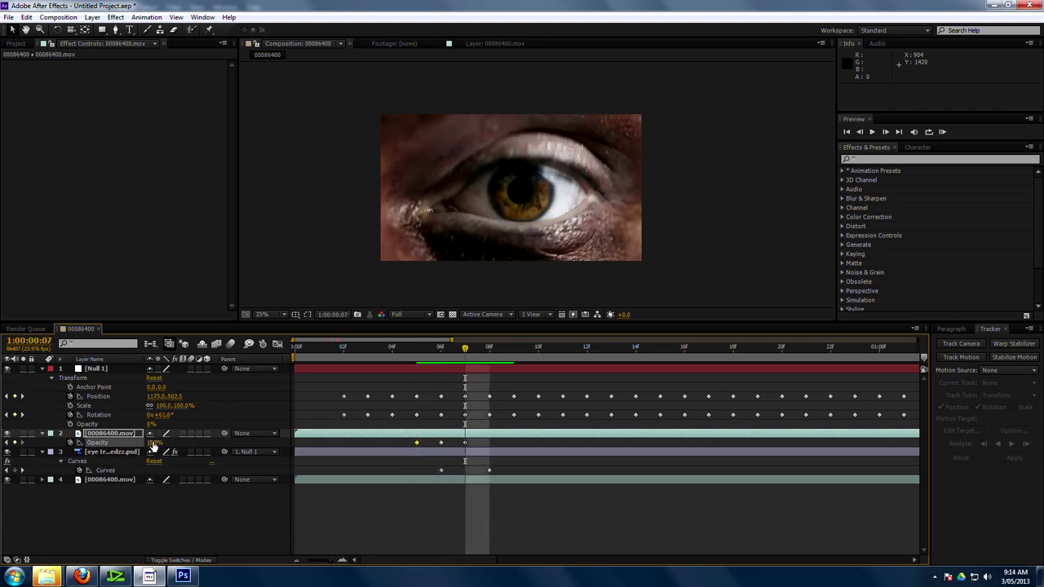
{"action": "left_click_drag", "start_coordinate": [153, 443], "coordinate": [2, 468]}
{"action": "left_click", "coordinate": [479, 506]}
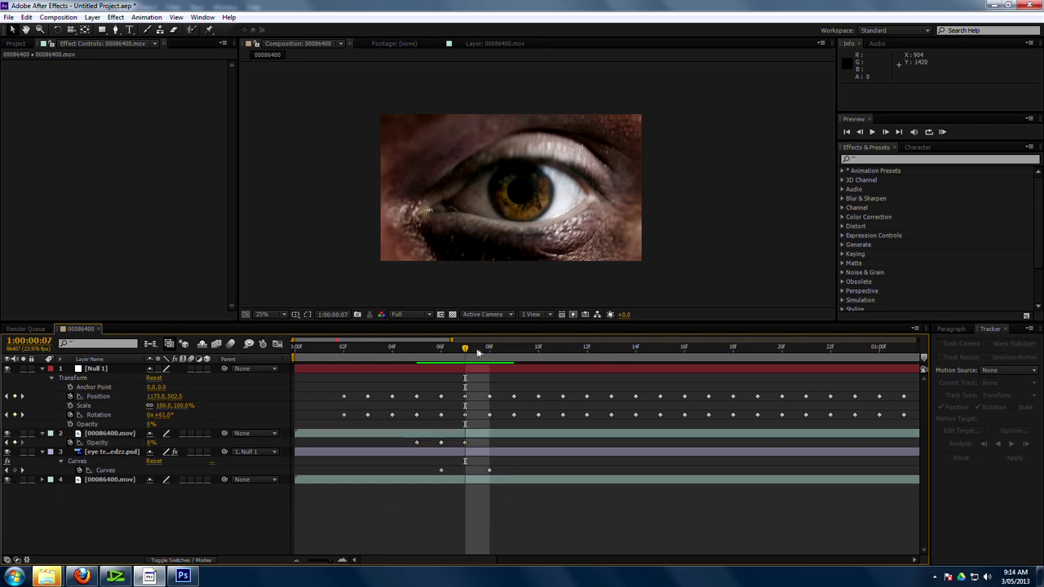
{"action": "left_click_drag", "start_coordinate": [484, 348], "coordinate": [429, 356]}
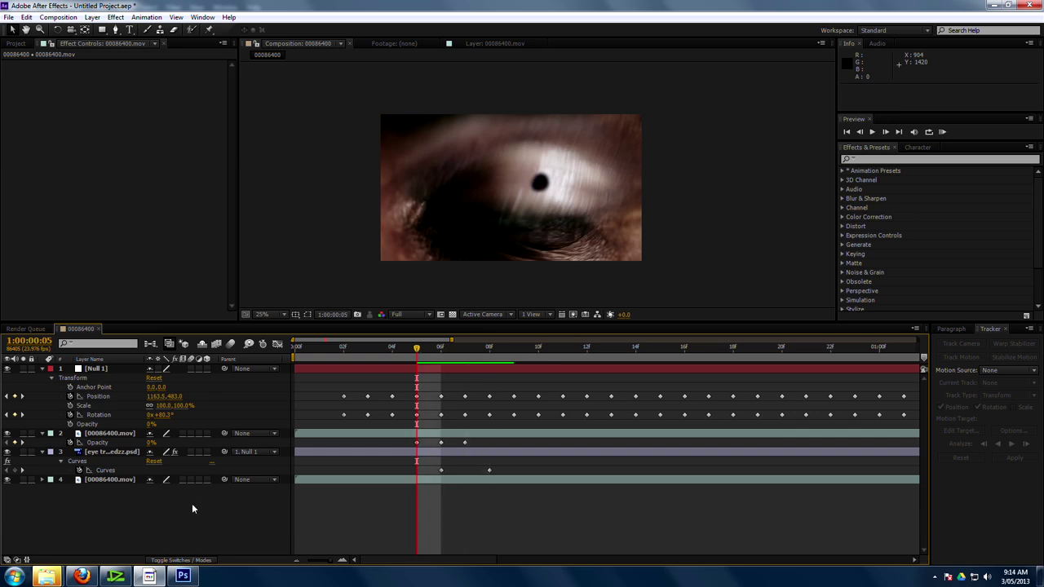
Keyframe the patched layer's opacity at 1% on 1:00:00:05 and 100% on 1:00:00:06, and check the following frames
{"action": "left_click", "coordinate": [106, 471]}
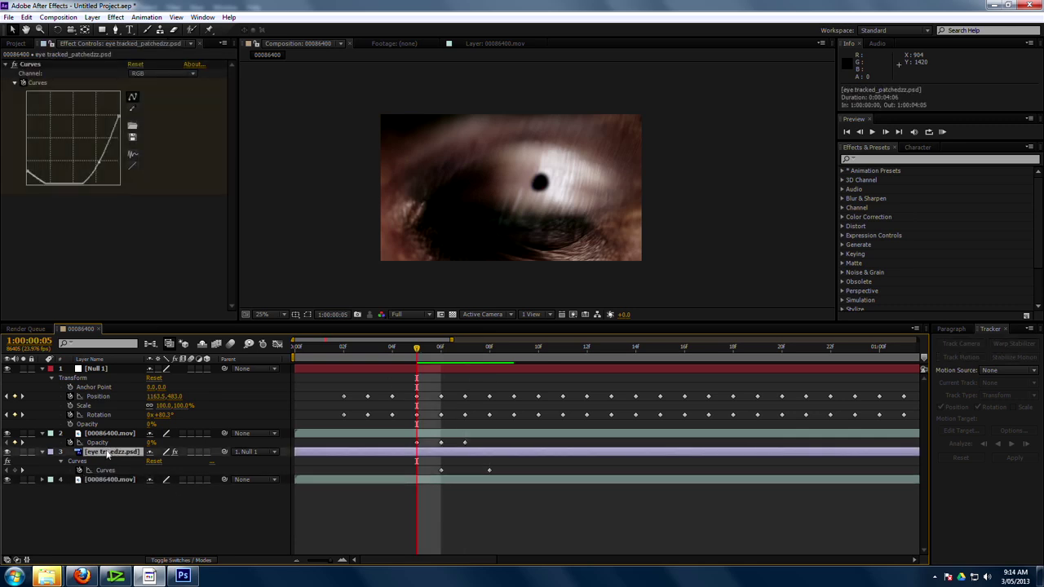
{"action": "key", "text": "t"}
{"action": "left_click_drag", "start_coordinate": [153, 462], "coordinate": [5, 465]}
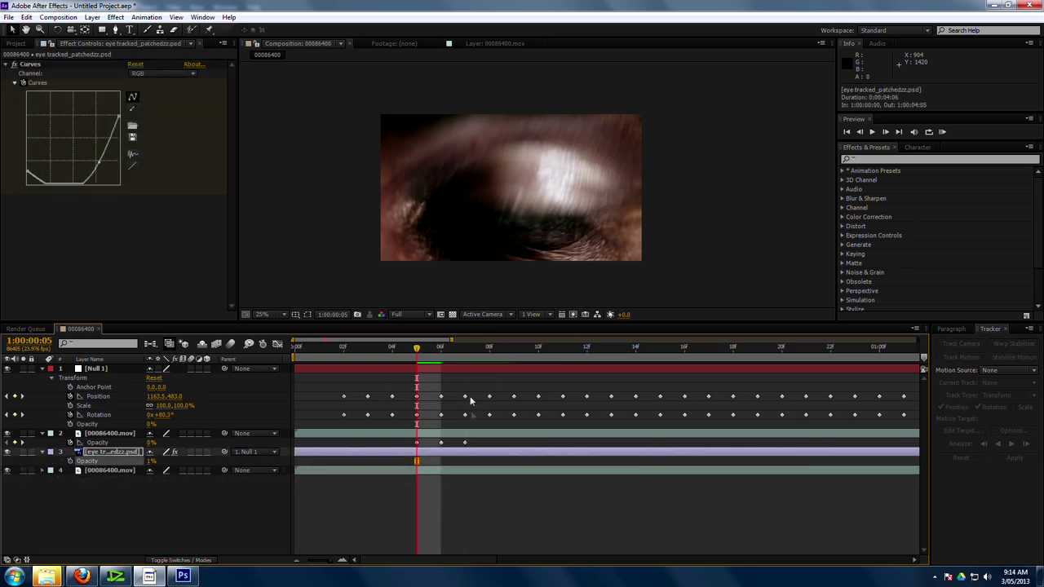
{"action": "left_click", "coordinate": [440, 349]}
{"action": "left_click_drag", "start_coordinate": [153, 462], "coordinate": [701, 450]}
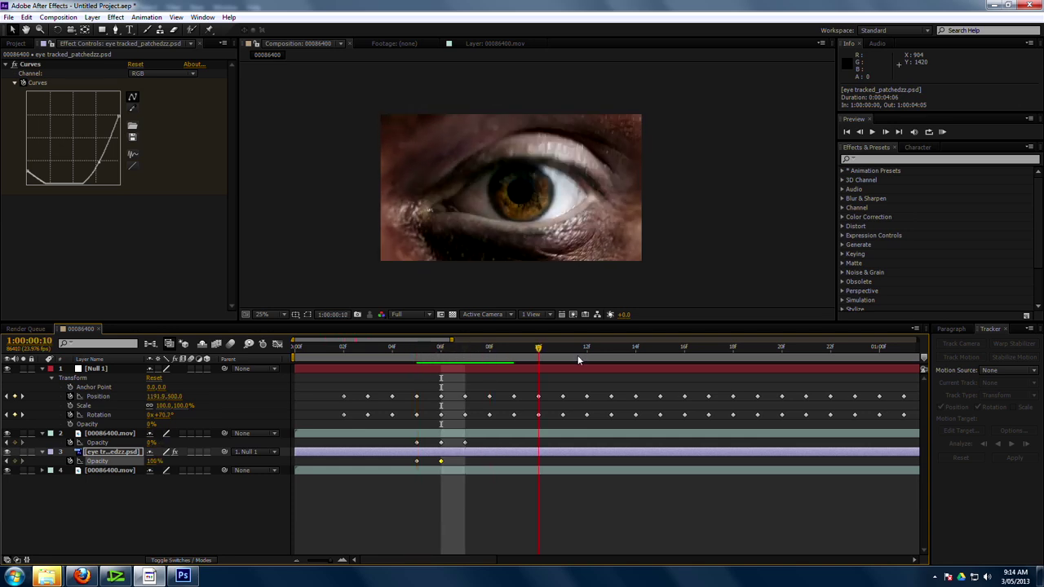
{"action": "left_click_drag", "start_coordinate": [504, 369], "coordinate": [555, 365]}
{"action": "scroll", "coordinate": [556, 249], "scroll_direction": "down", "scroll_amount": 2}
{"action": "scroll", "coordinate": [582, 297], "scroll_direction": "up", "scroll_amount": 4}
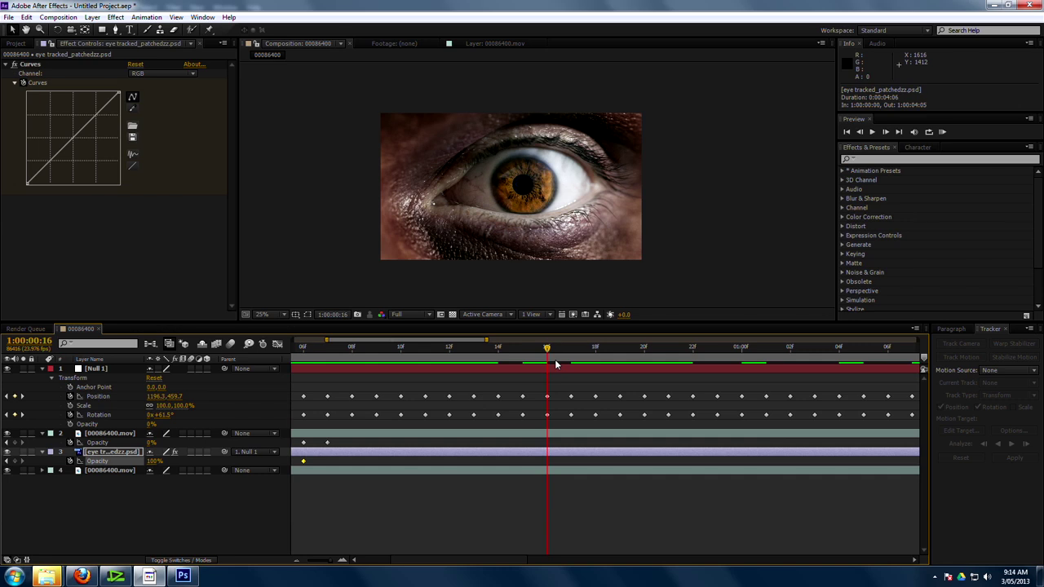